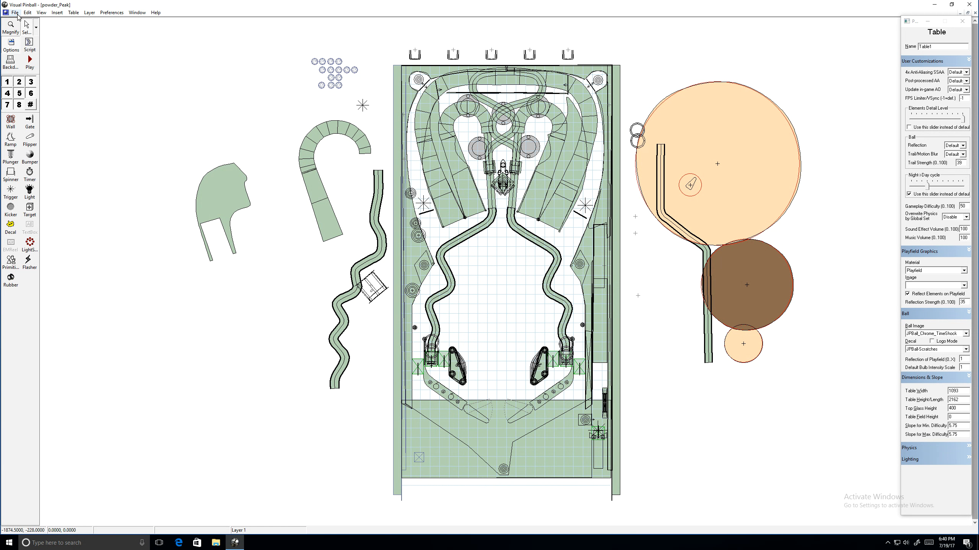
# Save a copy of the table as powder_Peak-edit in the working folder
pyautogui.click(15, 12)
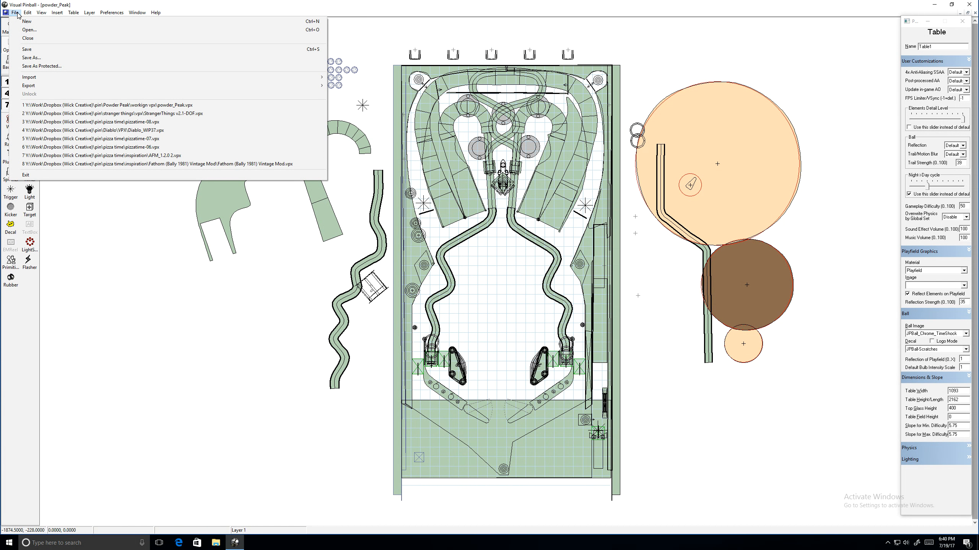
pyautogui.click(32, 58)
pyautogui.press('End')
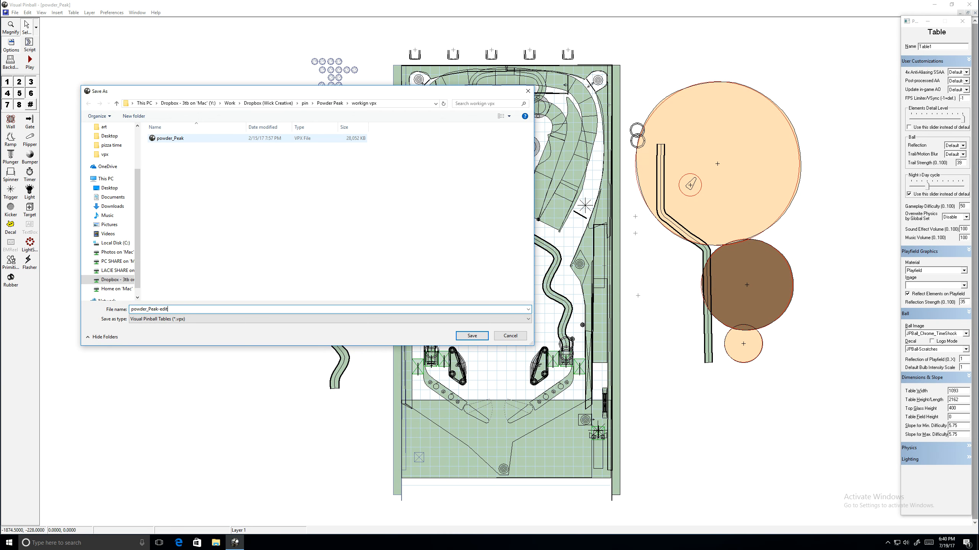
pyautogui.press('Return')
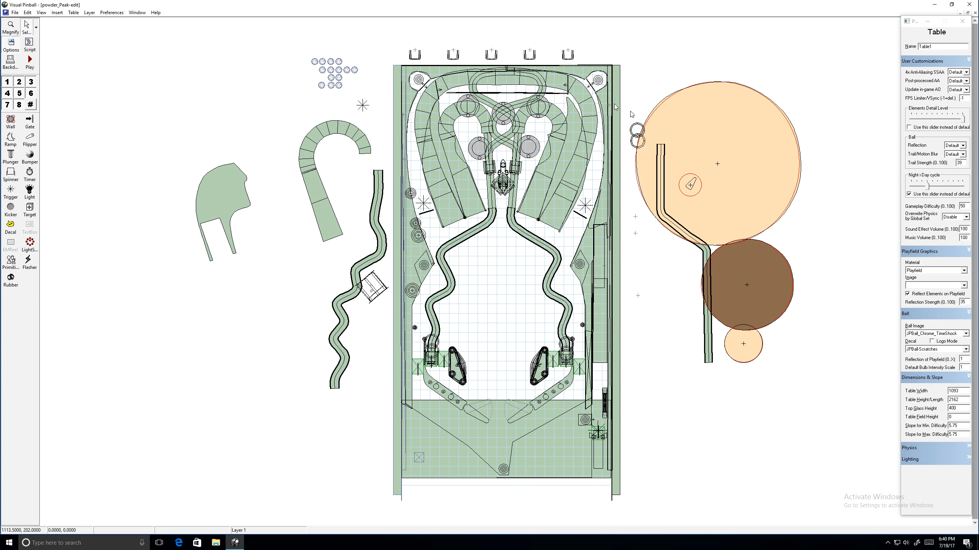
# Delete the winding wire ramp on the left half of the playfield
pyautogui.click(473, 236)
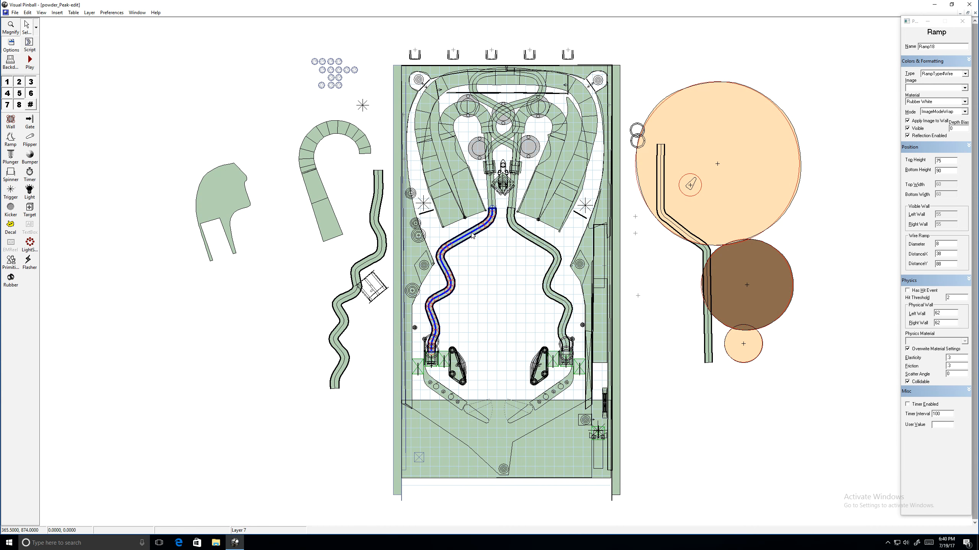
pyautogui.press('Delete')
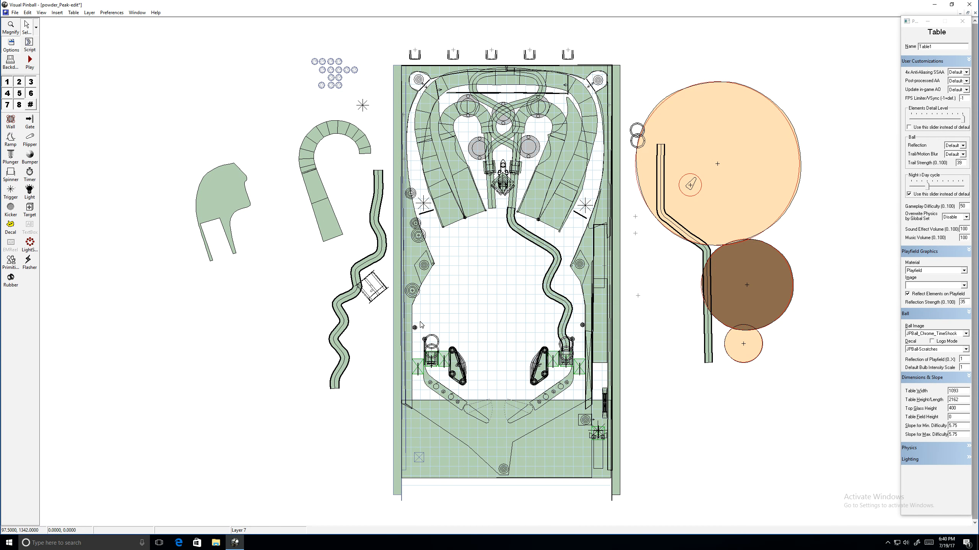
# Inspect the rubber and the primitive stacked in the small post above the left outlane by selecting each one separately
pyautogui.scroll(3, 421, 325)
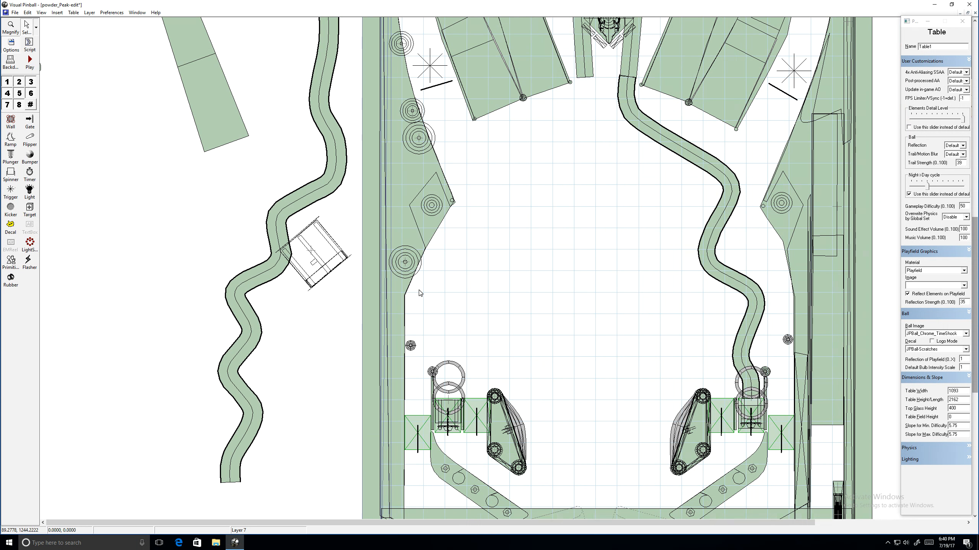
pyautogui.scroll(1, 486, 317)
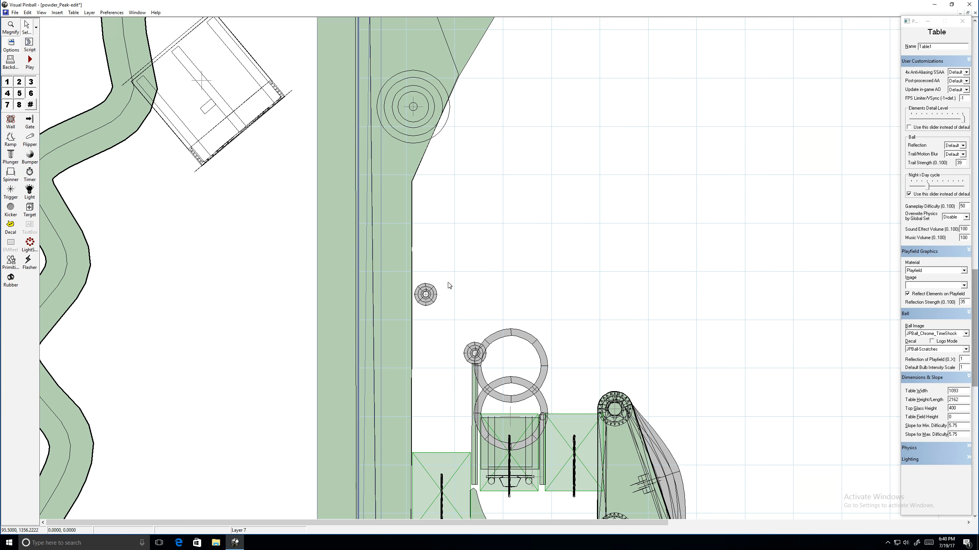
pyautogui.moveTo(450, 277); pyautogui.dragTo(391, 304)
pyautogui.click(460, 306)
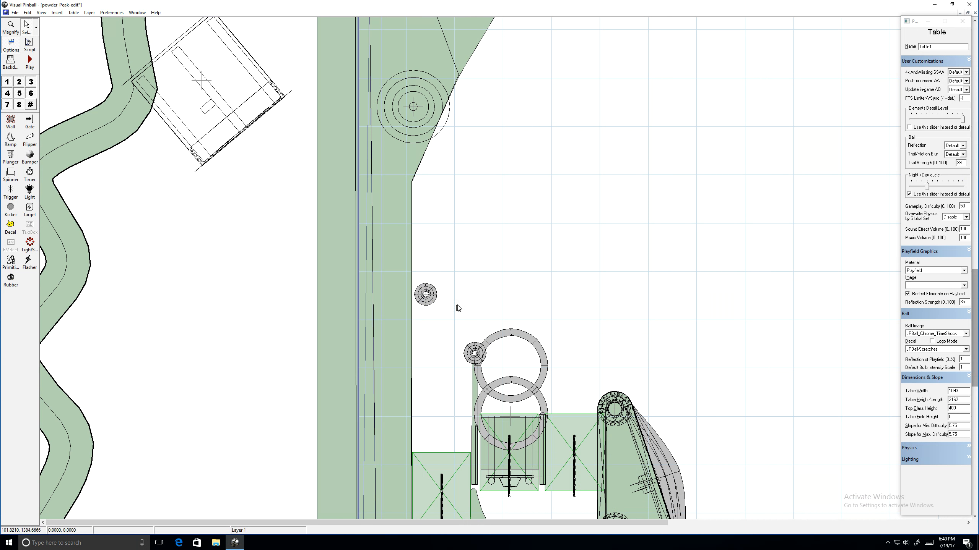
pyautogui.click(429, 304)
pyautogui.click(436, 295)
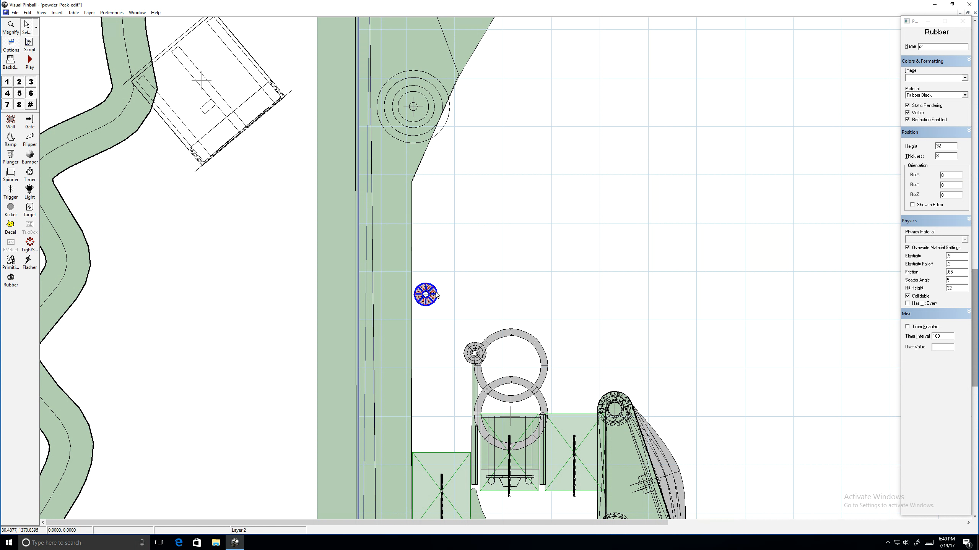
pyautogui.click(439, 303)
pyautogui.click(427, 297)
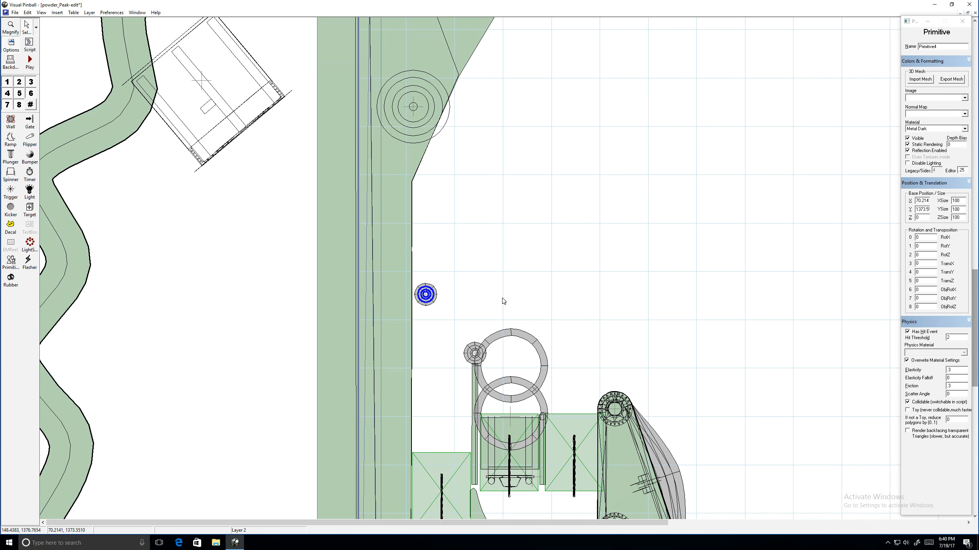
pyautogui.click(482, 246)
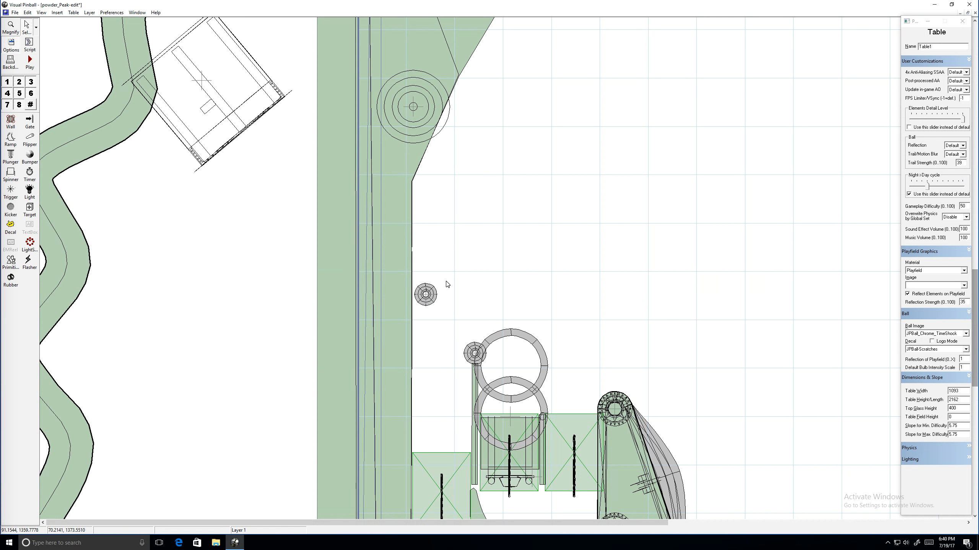
pyautogui.click(430, 294)
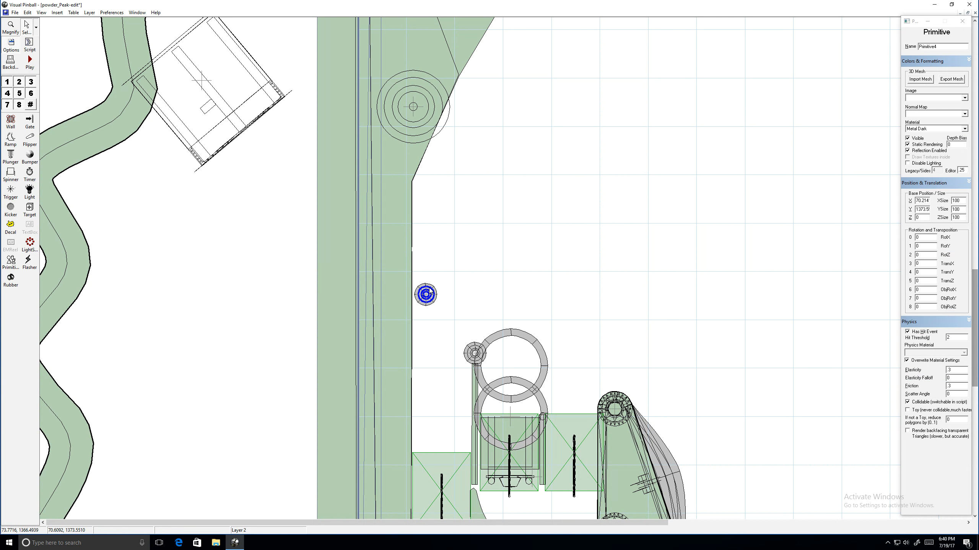
pyautogui.click(432, 293)
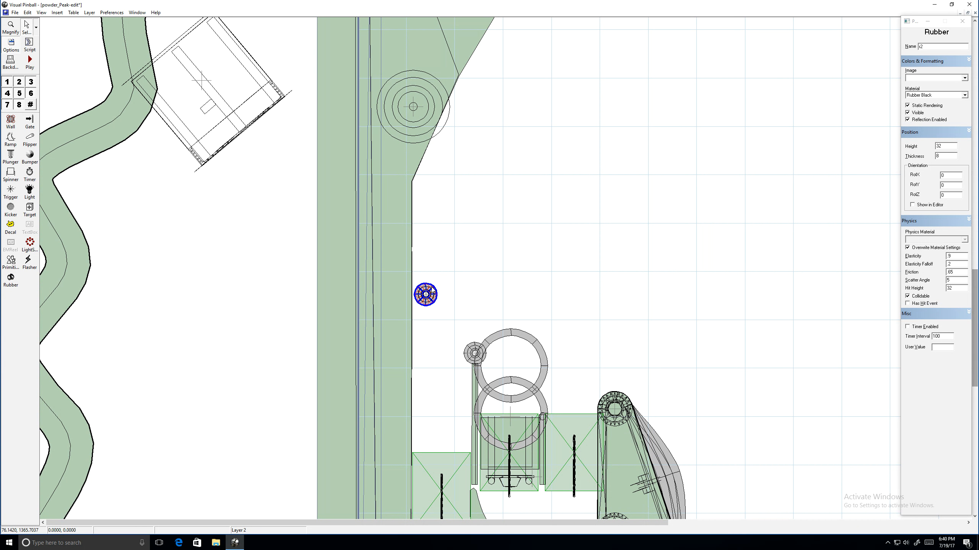
pyautogui.click(449, 285)
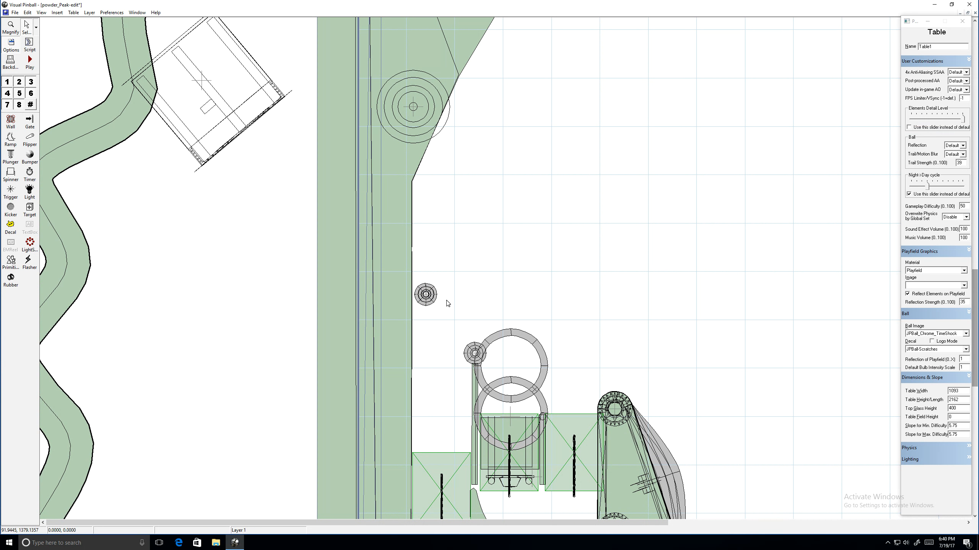
# Select the left outlane post's rubber and primitive together by enclosing both, and clear the selection
pyautogui.click(426, 294)
pyautogui.click(443, 288)
pyautogui.moveTo(448, 273); pyautogui.dragTo(420, 299)
pyautogui.moveTo(452, 267); pyautogui.dragTo(409, 316)
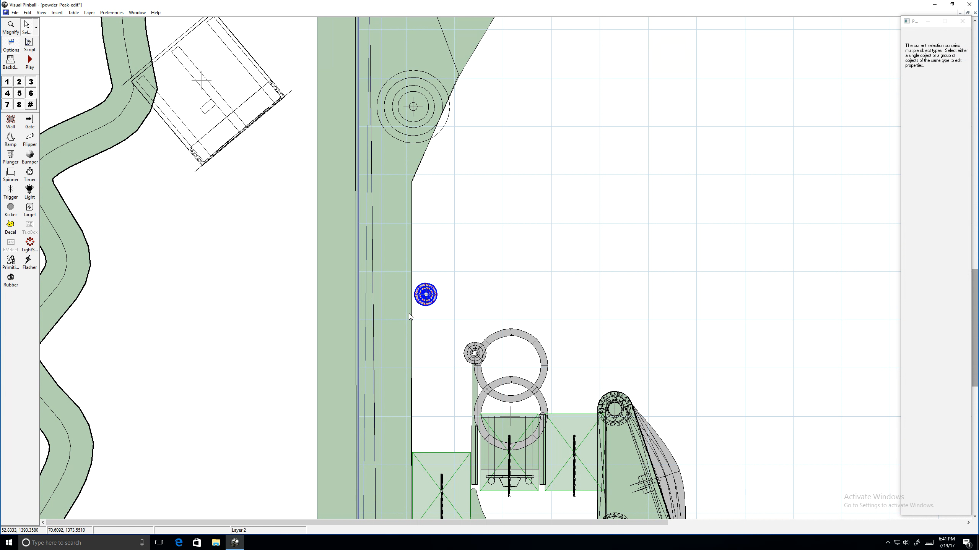
pyautogui.click(539, 233)
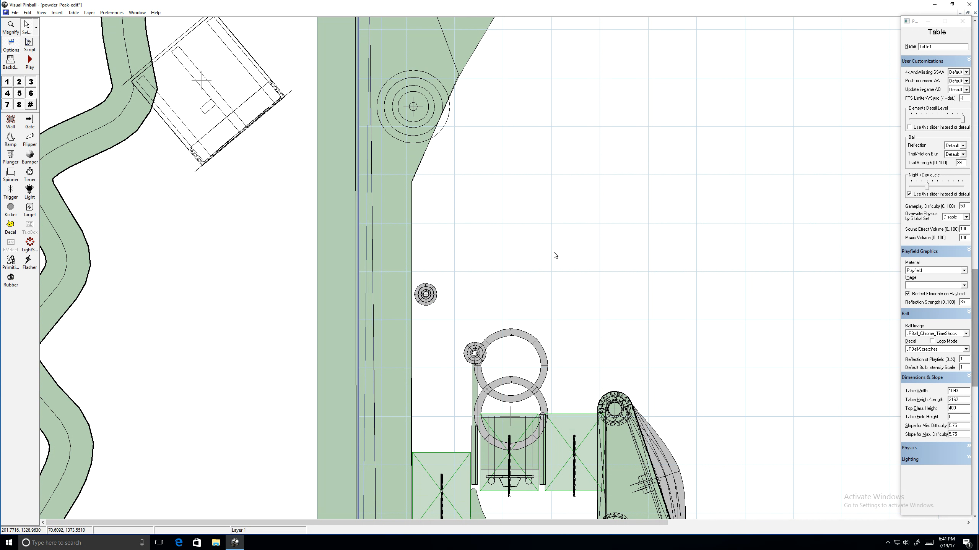
# Delete the winding wire ramp on the right half of the playfield
pyautogui.scroll(2, 555, 256)
pyautogui.scroll(-1, 556, 255)
pyautogui.scroll(1, 692, 258)
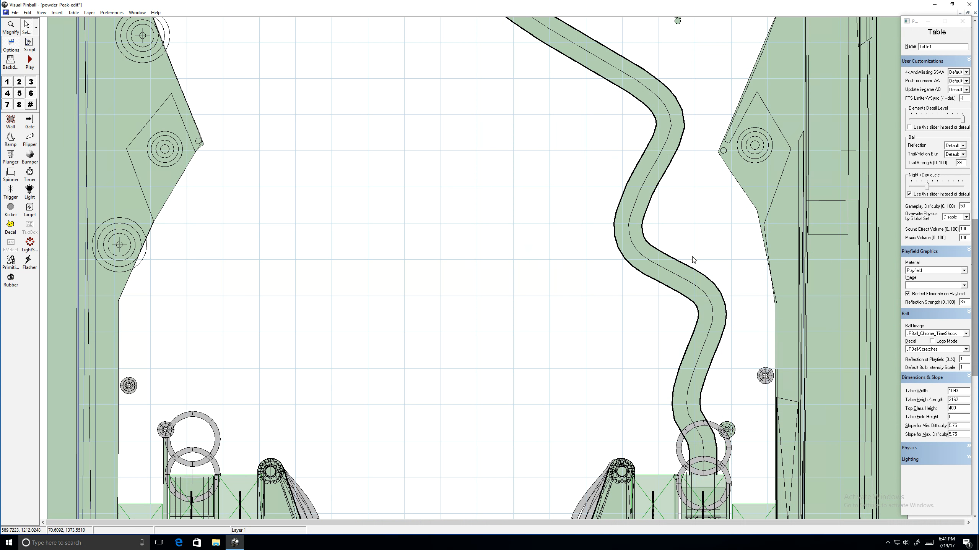
pyautogui.scroll(-1, 510, 256)
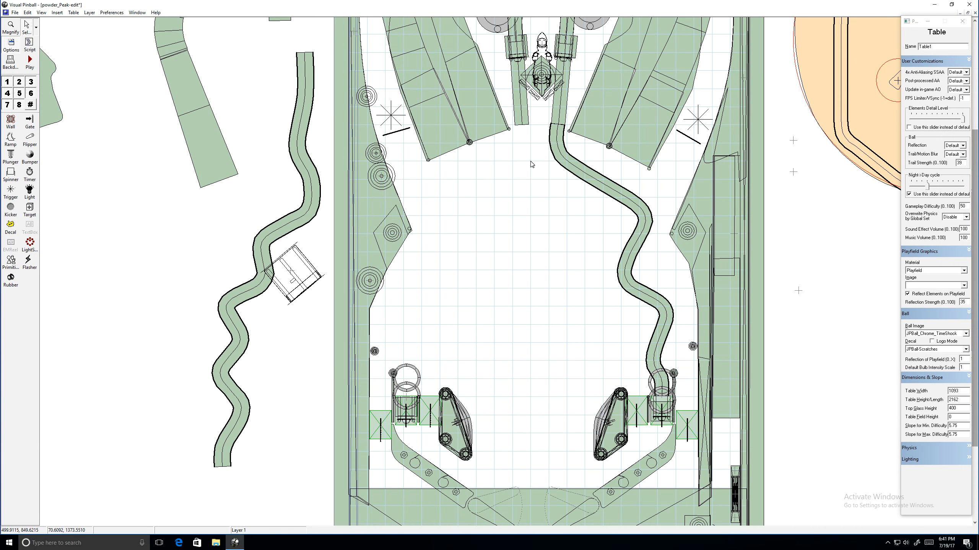
pyautogui.moveTo(531, 161); pyautogui.dragTo(670, 241)
pyautogui.moveTo(583, 192); pyautogui.dragTo(694, 295)
pyautogui.moveTo(552, 174); pyautogui.dragTo(676, 296)
pyautogui.click(572, 203)
pyautogui.click(602, 183)
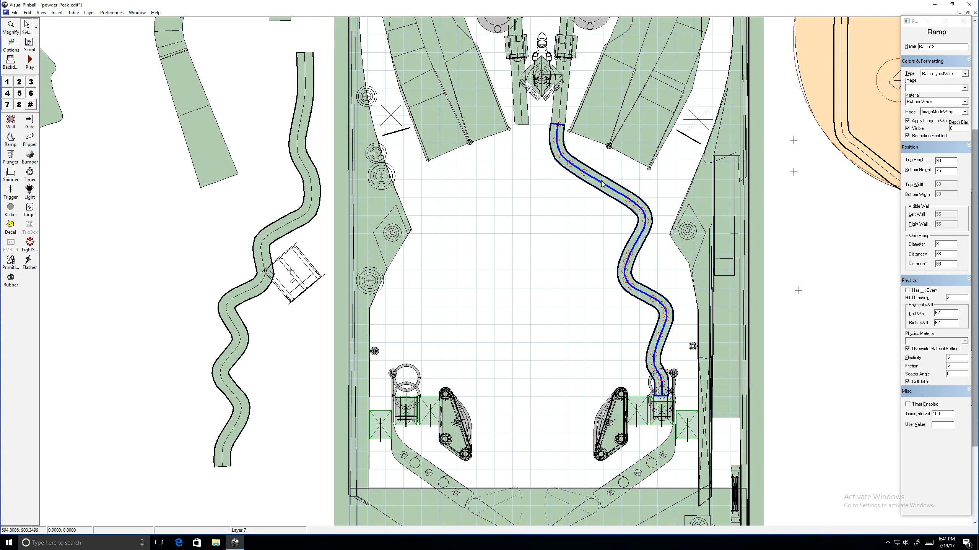
pyautogui.click(601, 180)
# Delete the group of ramps, bumpers and other elements in the centre and right of the upper playfield, including collection members
pyautogui.scroll(5, 602, 181)
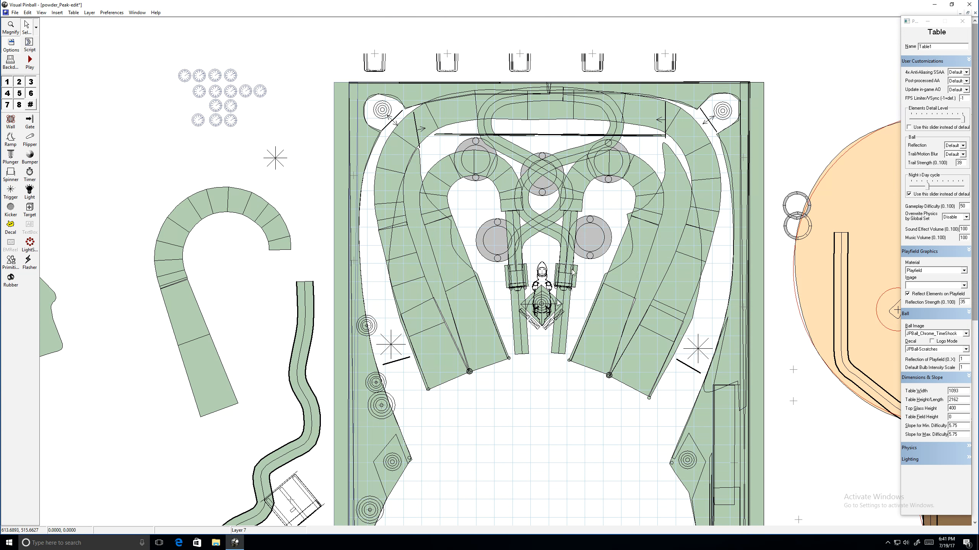
pyautogui.moveTo(396, 67); pyautogui.dragTo(740, 431)
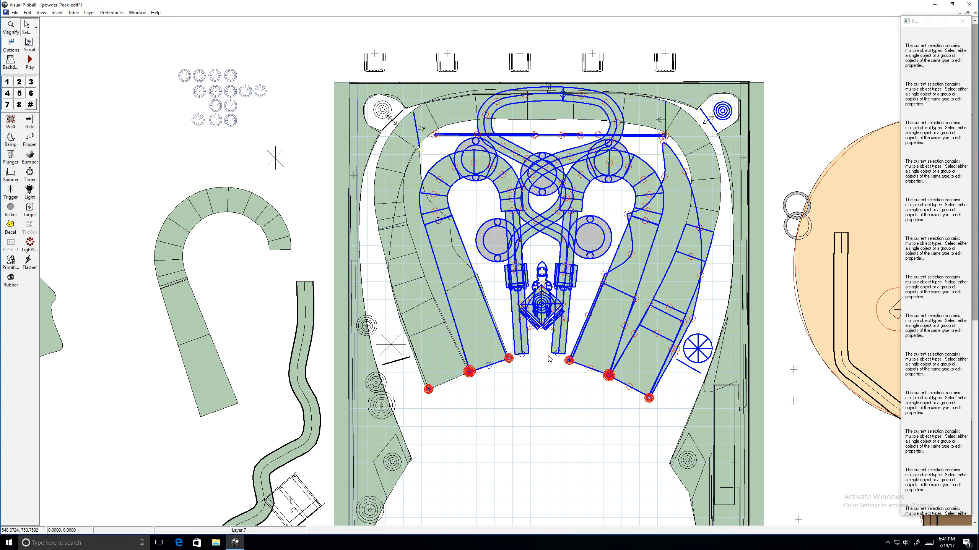
pyautogui.press('Delete')
pyautogui.click(493, 298)
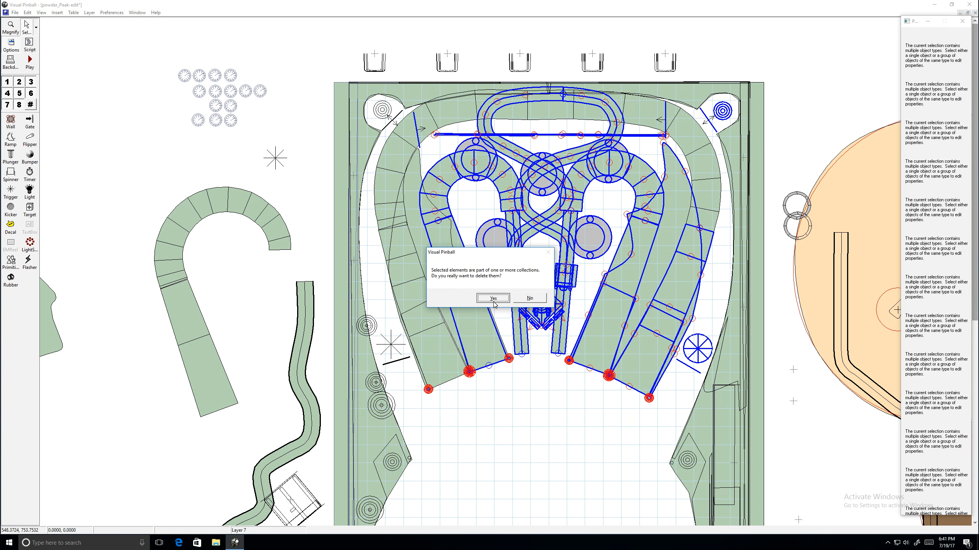
# Delete the leftover plastic pieces, the large loop ramp and the flat left ramp from the upper playfield
pyautogui.moveTo(540, 416); pyautogui.dragTo(424, 219)
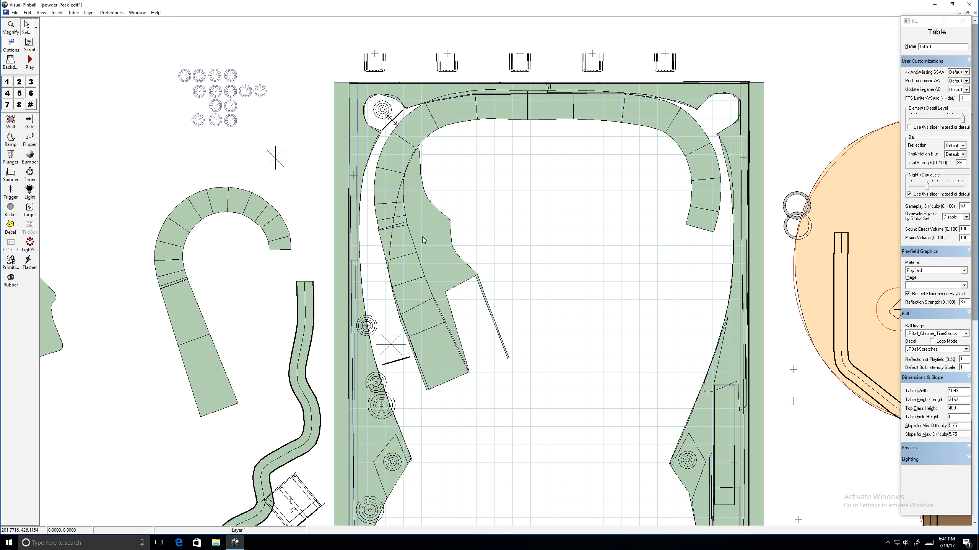
pyautogui.press('Delete')
pyautogui.click(494, 298)
pyautogui.click(393, 182)
pyautogui.press('Delete')
pyautogui.click(410, 252)
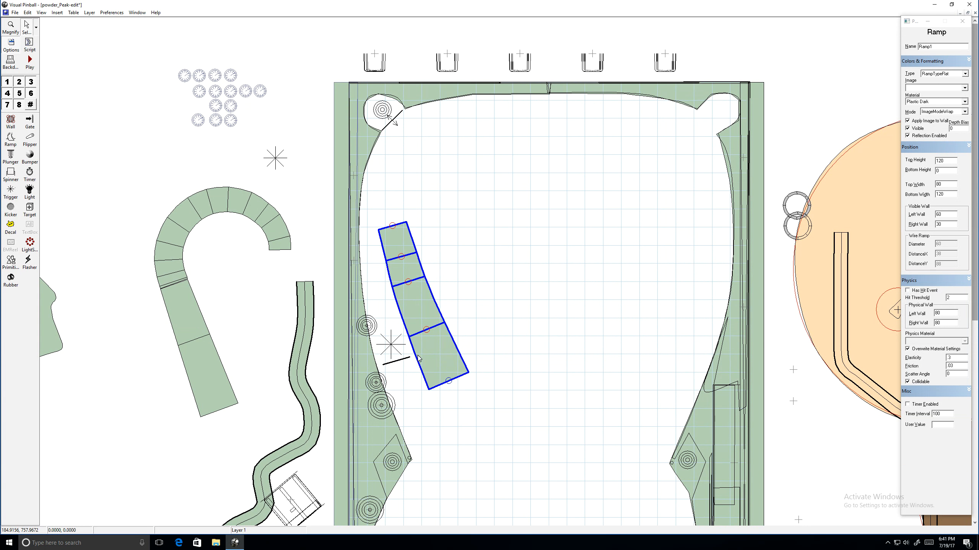
pyautogui.press('Delete')
# Delete the star-shaped element and the short slanted bar beside the left side wall
pyautogui.click(390, 344)
pyautogui.press('Delete')
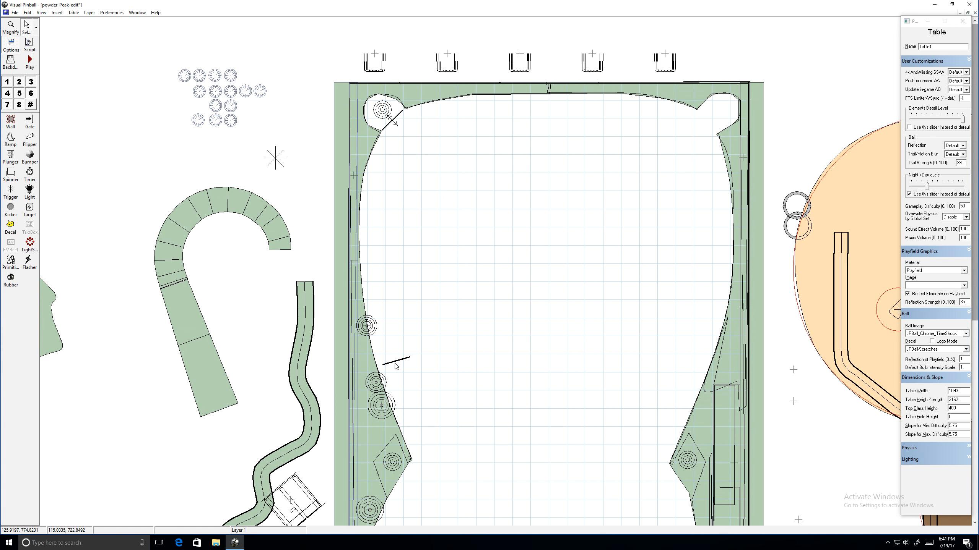
pyautogui.click(399, 362)
pyautogui.press('Delete')
# Place a new wall in the middle of the cleared playfield
pyautogui.scroll(-5, 576, 333)
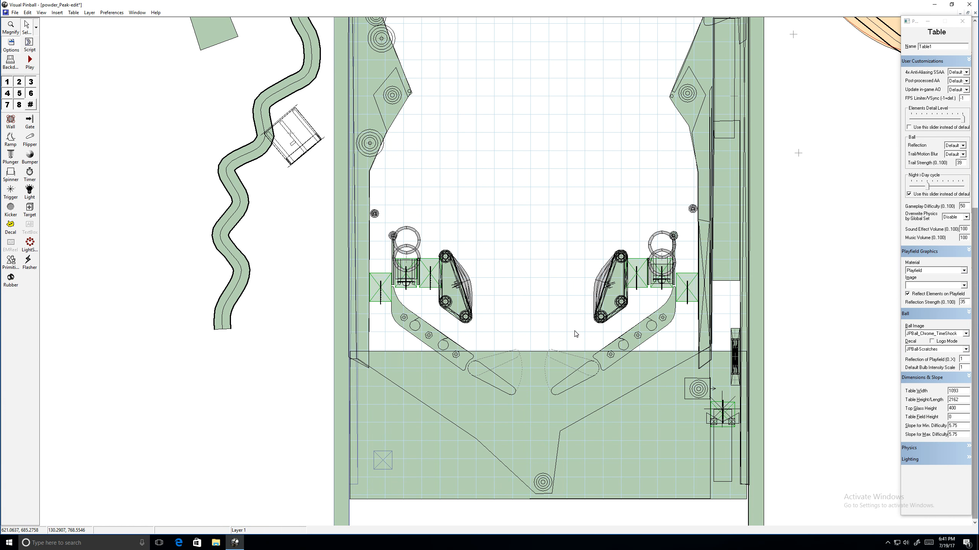
pyautogui.scroll(5, 575, 333)
pyautogui.scroll(-5, 575, 333)
pyautogui.scroll(3, 575, 334)
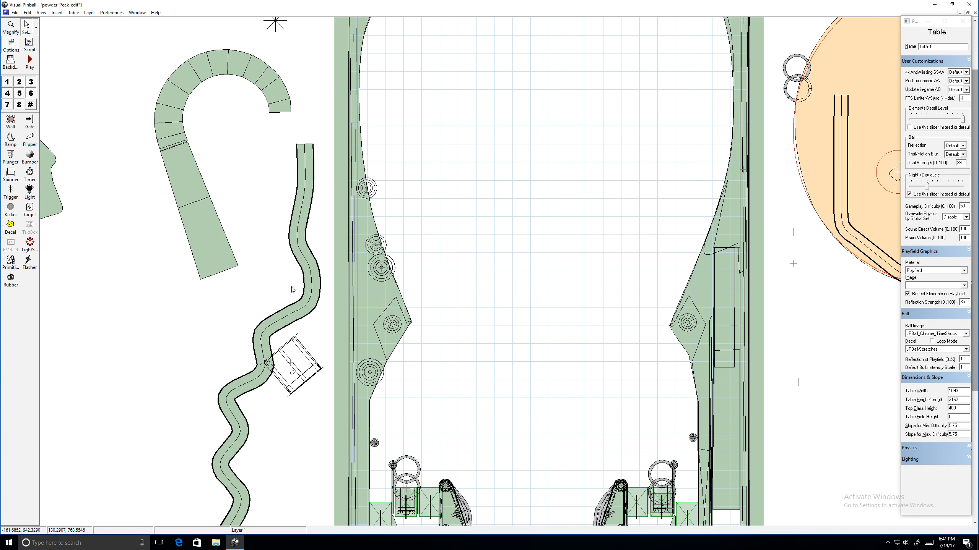
pyautogui.scroll(2, 482, 247)
pyautogui.scroll(-2, 486, 258)
pyautogui.scroll(1, 476, 258)
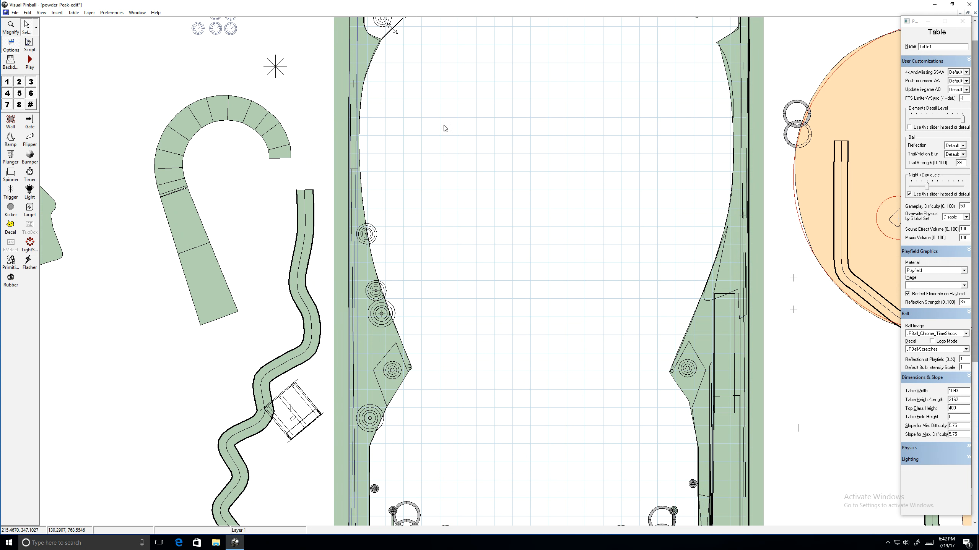
pyautogui.click(10, 120)
pyautogui.click(535, 332)
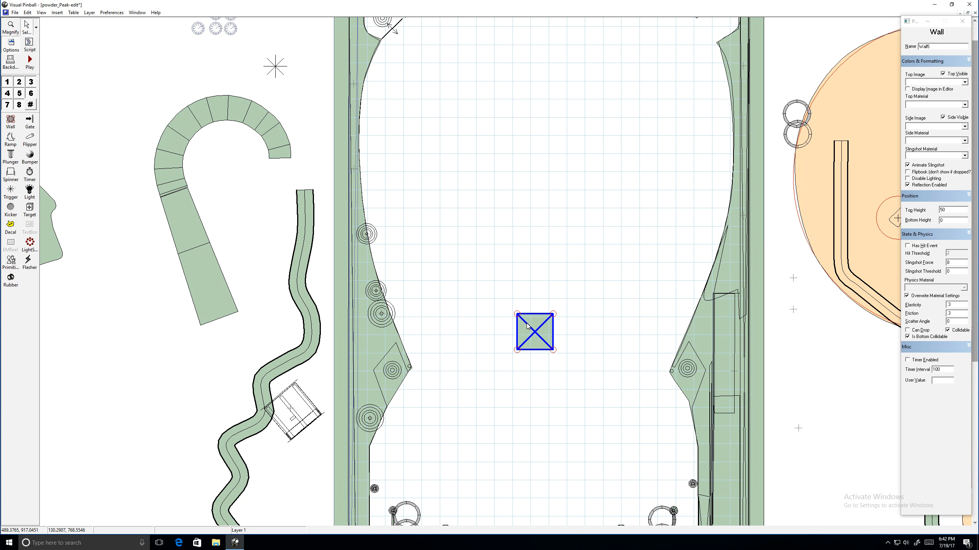
# Examine the top and bottom height settings of the new wall
pyautogui.scroll(-1, 546, 353)
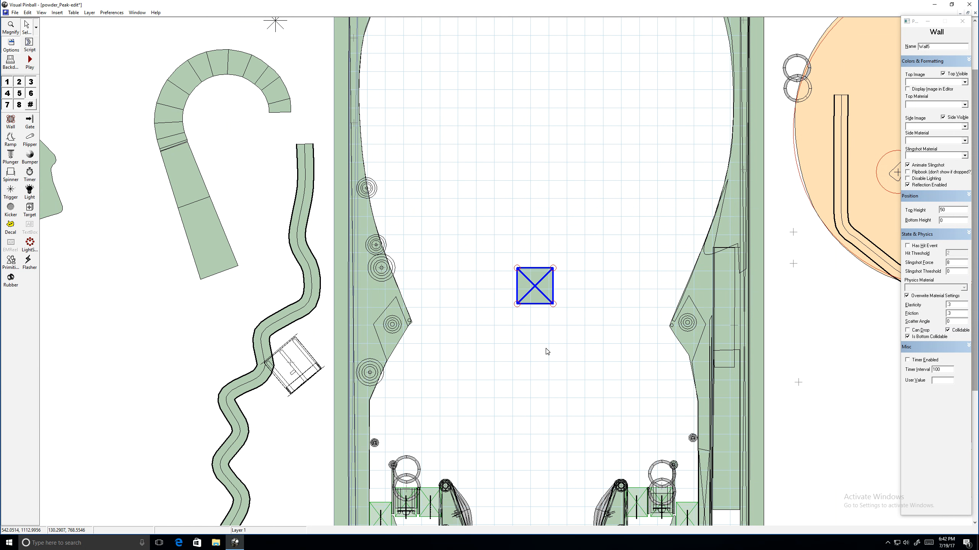
pyautogui.scroll(1, 545, 348)
pyautogui.scroll(2, 510, 218)
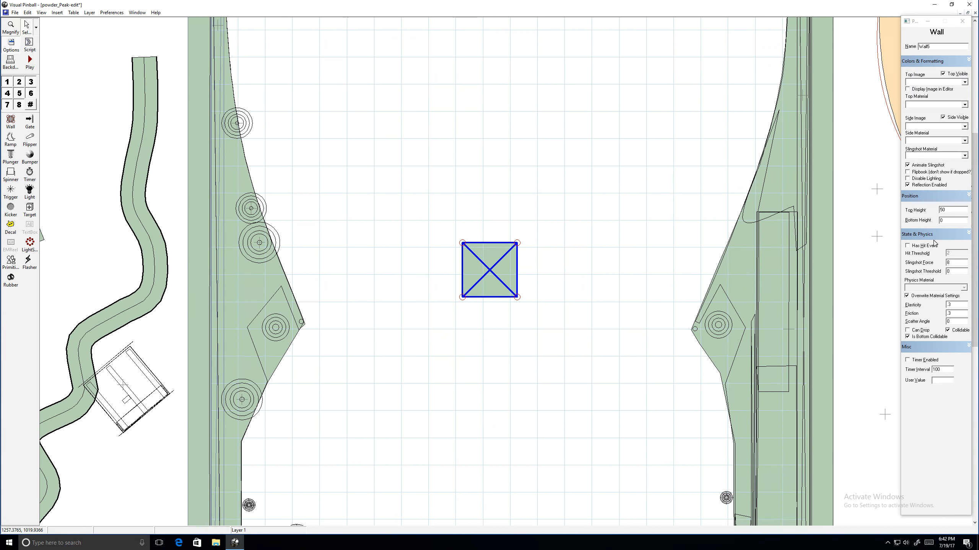
pyautogui.click(944, 210)
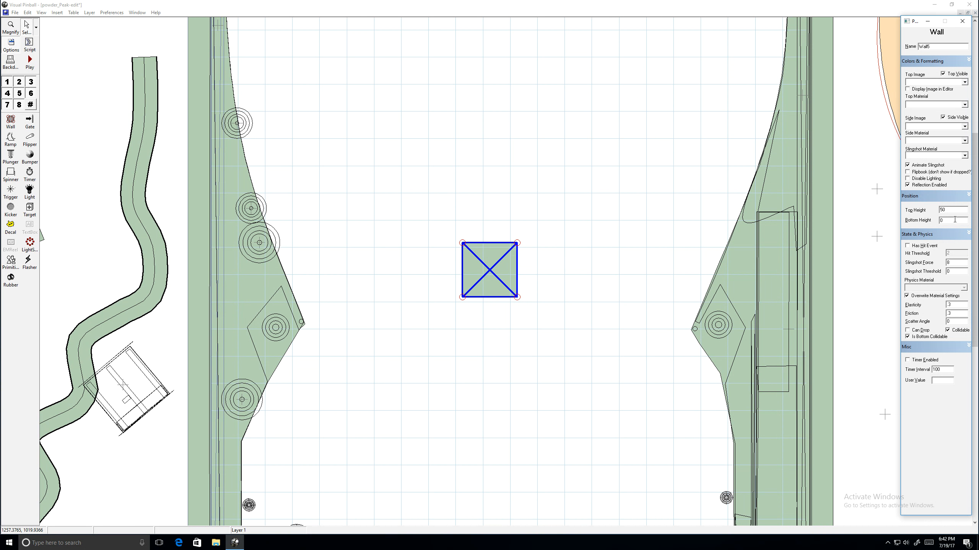
pyautogui.click(535, 225)
# Reposition the new square wall near the centre of the playfield
pyautogui.moveTo(510, 268); pyautogui.dragTo(484, 223)
pyautogui.rightClick(507, 247)
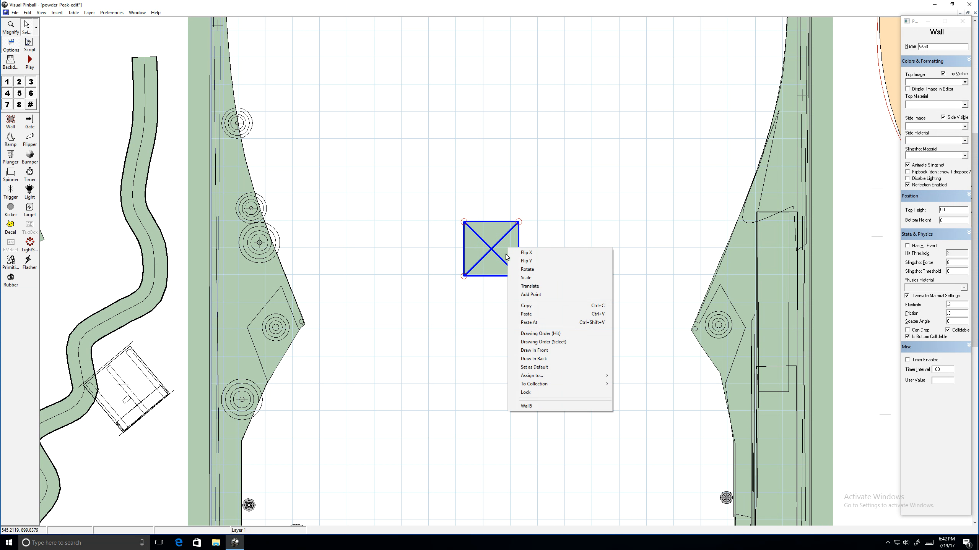
pyautogui.click(438, 313)
pyautogui.moveTo(483, 257); pyautogui.dragTo(493, 272)
# Review the repositioned wall's height values, leaving the wall selected
pyautogui.click(955, 209)
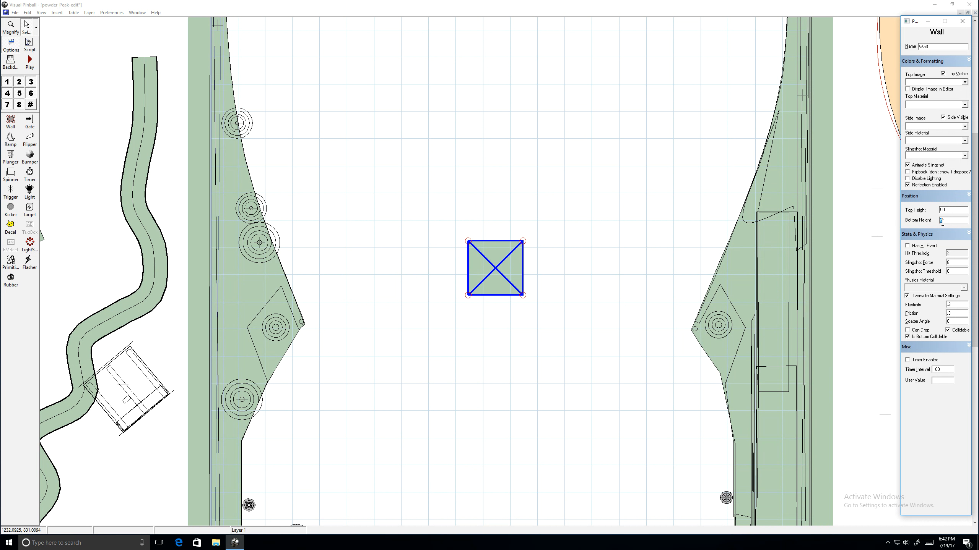
pyautogui.click(567, 221)
pyautogui.click(506, 255)
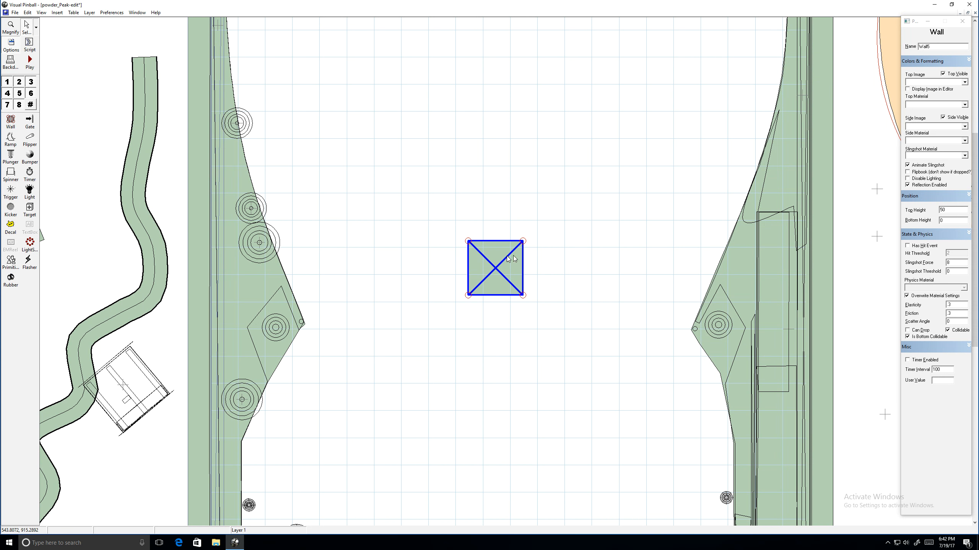
# Stretch the square wall by pulling its upper-right control point outward, up and to the right
pyautogui.click(531, 259)
pyautogui.click(526, 244)
pyautogui.moveTo(524, 242); pyautogui.dragTo(602, 202)
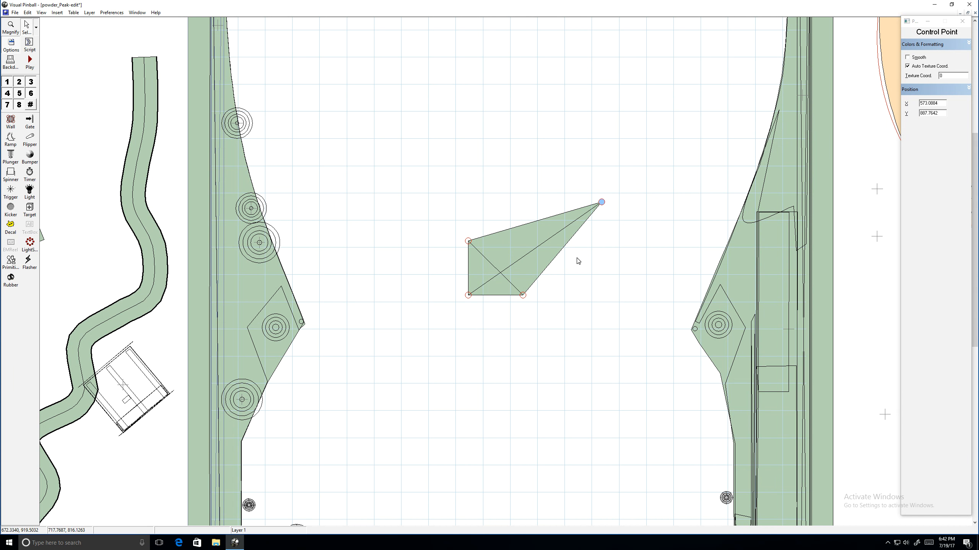
# Add a control point on the wall's lower-right edge and pull it outward below the stretched corner
pyautogui.click(559, 251)
pyautogui.rightClick(559, 251)
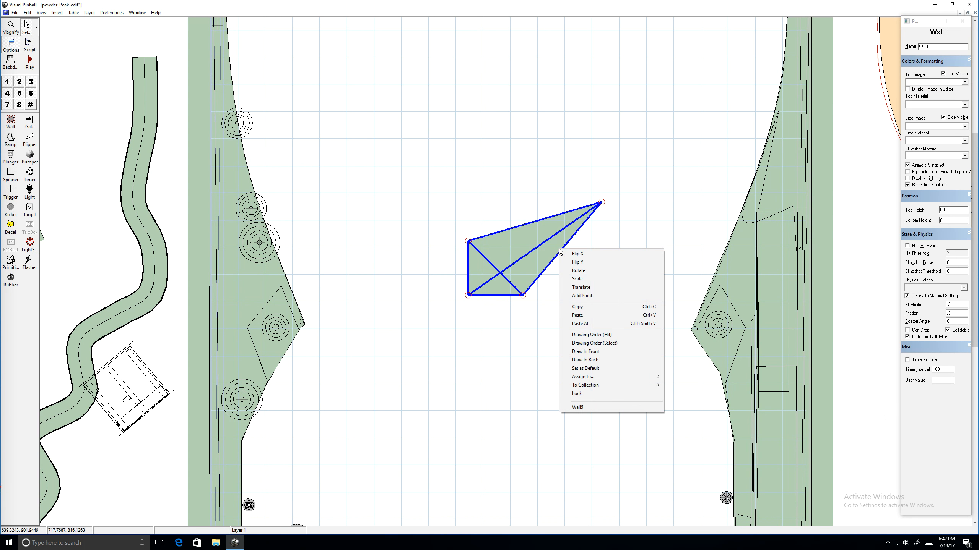
pyautogui.click(582, 296)
pyautogui.moveTo(563, 251); pyautogui.dragTo(606, 271)
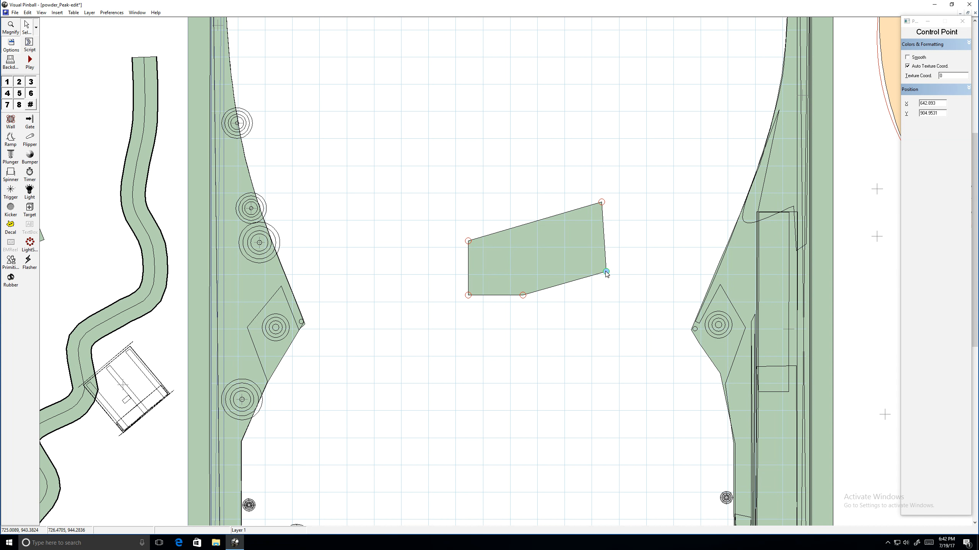
pyautogui.moveTo(606, 272); pyautogui.dragTo(597, 270)
# Smooth the added point and the bottom-right corner, and pull that corner slightly down and outward for a rounded underside
pyautogui.rightClick(596, 270)
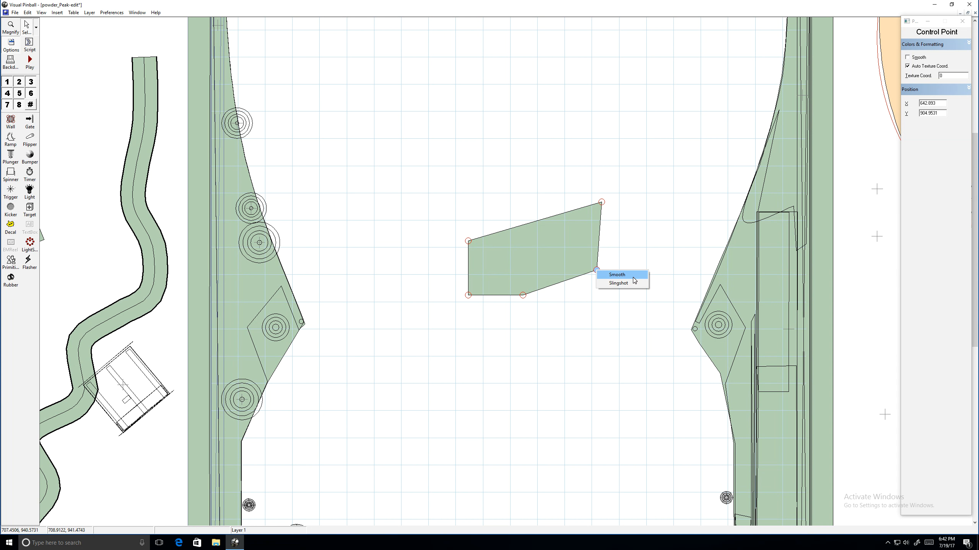
pyautogui.click(617, 275)
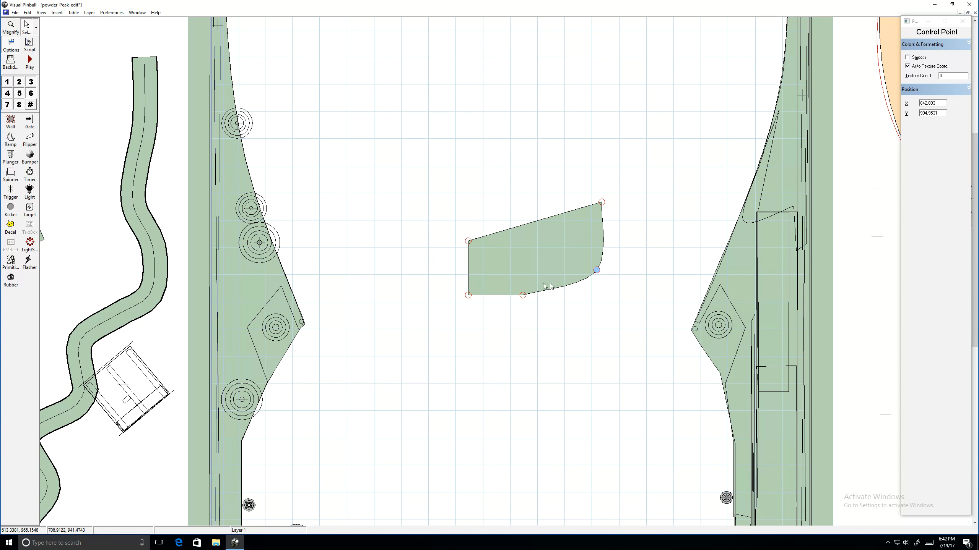
pyautogui.rightClick(523, 295)
pyautogui.click(535, 302)
pyautogui.moveTo(522, 296); pyautogui.dragTo(546, 311)
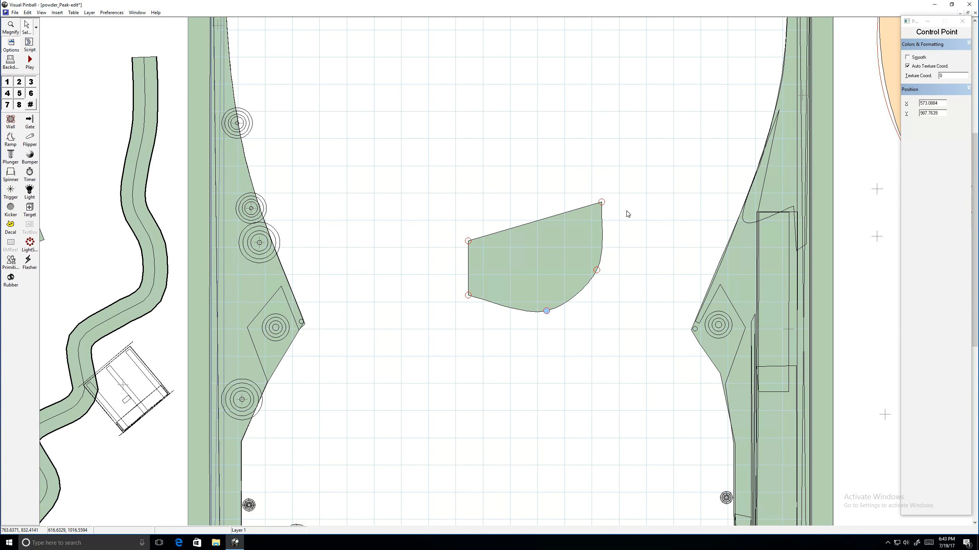
# Add a control point on the wall's upper edge and position it above the wall as a peak
pyautogui.click(601, 202)
pyautogui.rightClick(536, 225)
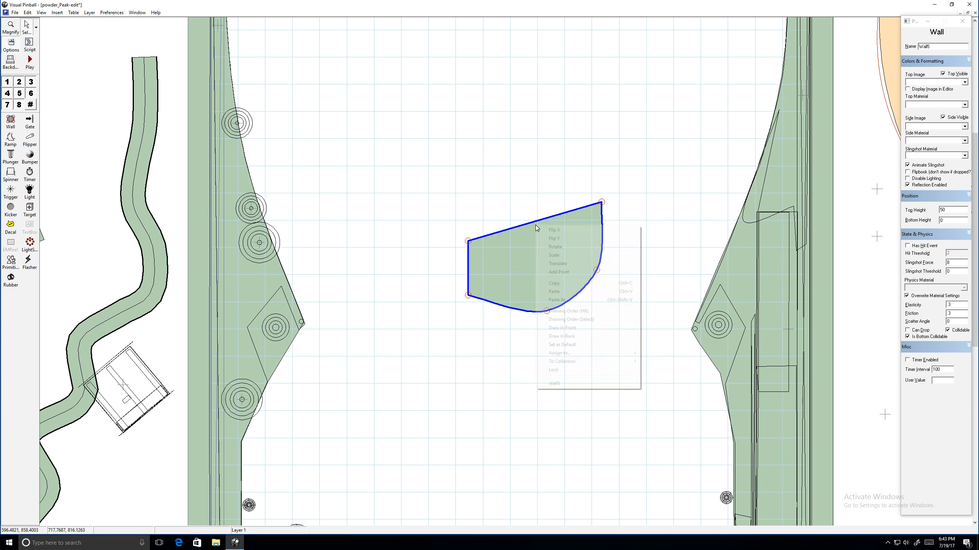
pyautogui.click(567, 273)
pyautogui.moveTo(536, 223); pyautogui.dragTo(523, 141)
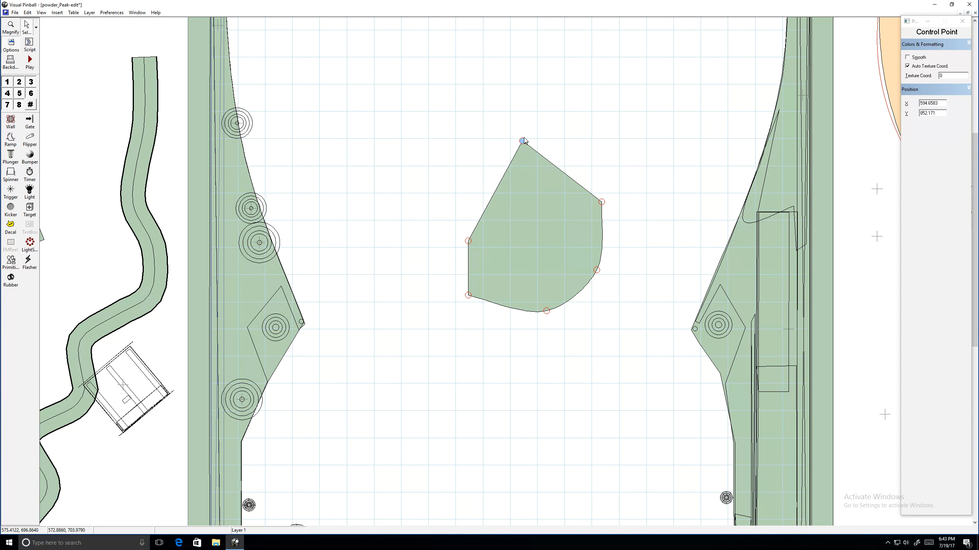
pyautogui.moveTo(524, 142); pyautogui.dragTo(544, 274)
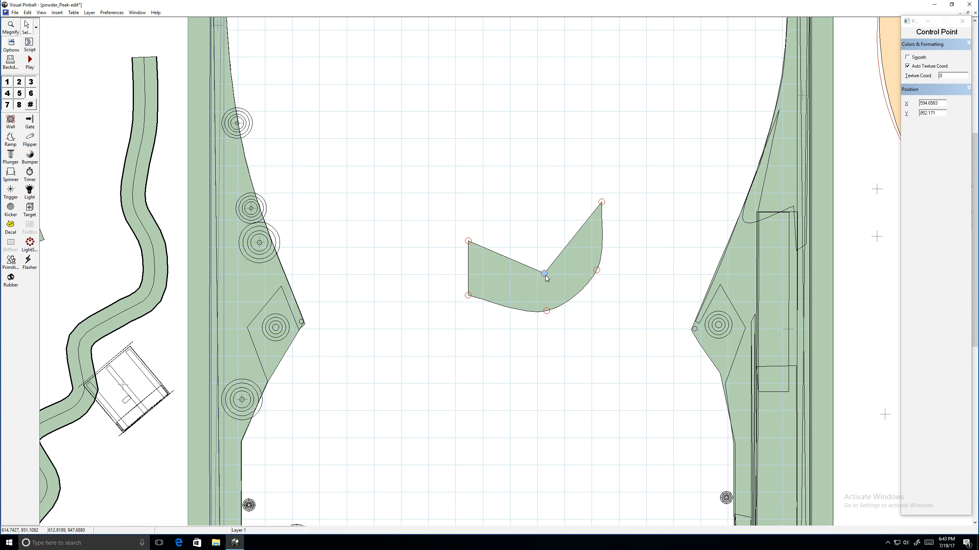
pyautogui.moveTo(545, 274); pyautogui.dragTo(523, 179)
# Smooth the peak, both left corners and the upper-right corner, shifting the lower-left corner slightly inward
pyautogui.rightClick(523, 178)
pyautogui.click(541, 183)
pyautogui.rightClick(469, 242)
pyautogui.click(487, 247)
pyautogui.rightClick(468, 296)
pyautogui.click(476, 300)
pyautogui.moveTo(468, 296); pyautogui.dragTo(493, 286)
pyautogui.rightClick(602, 203)
pyautogui.click(616, 209)
# Move the bottom point inward as an unsmoothed notch corner above the lower-left tip, and pull both lower tips down
pyautogui.moveTo(547, 311); pyautogui.dragTo(495, 271)
pyautogui.rightClick(495, 271)
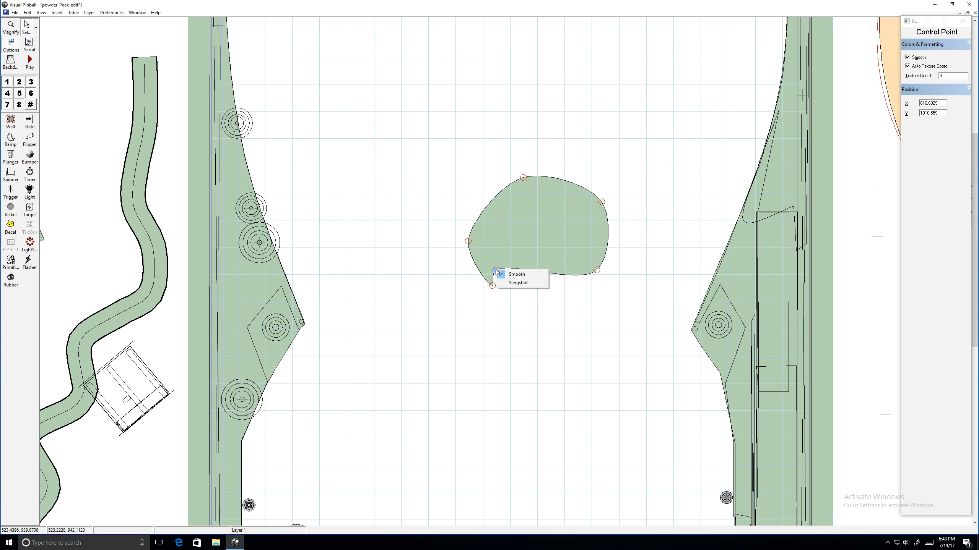
pyautogui.click(539, 274)
pyautogui.moveTo(599, 271); pyautogui.dragTo(591, 301)
pyautogui.moveTo(492, 286); pyautogui.dragTo(482, 303)
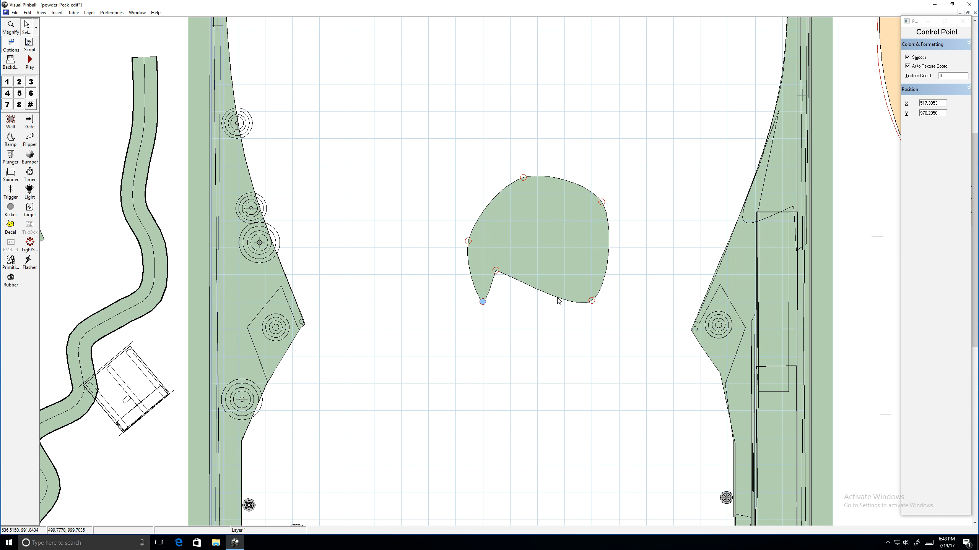
pyautogui.moveTo(496, 272); pyautogui.dragTo(483, 276)
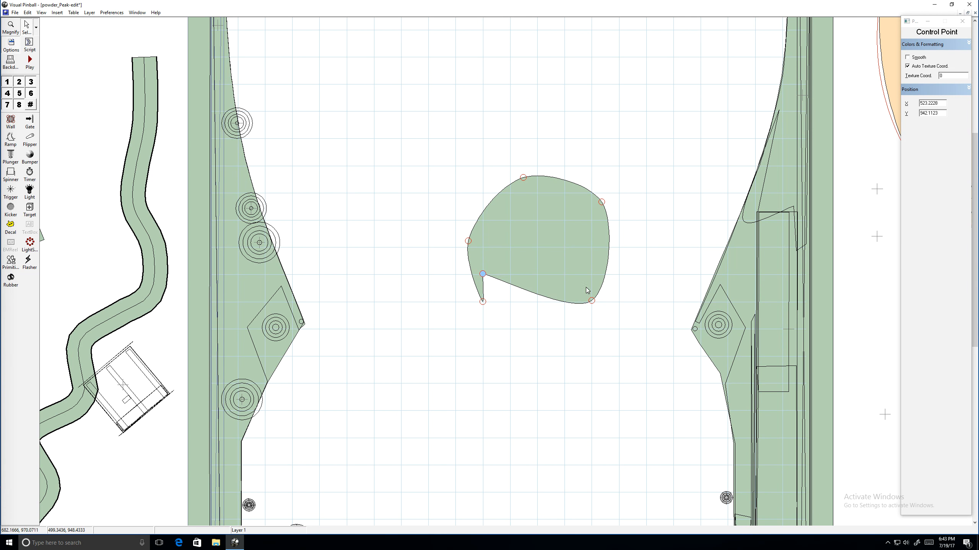
# Add a sharp control point beside the lower-right tip and raise it to square off the notch, leaving the wall deselected
pyautogui.rightClick(586, 302)
pyautogui.click(608, 348)
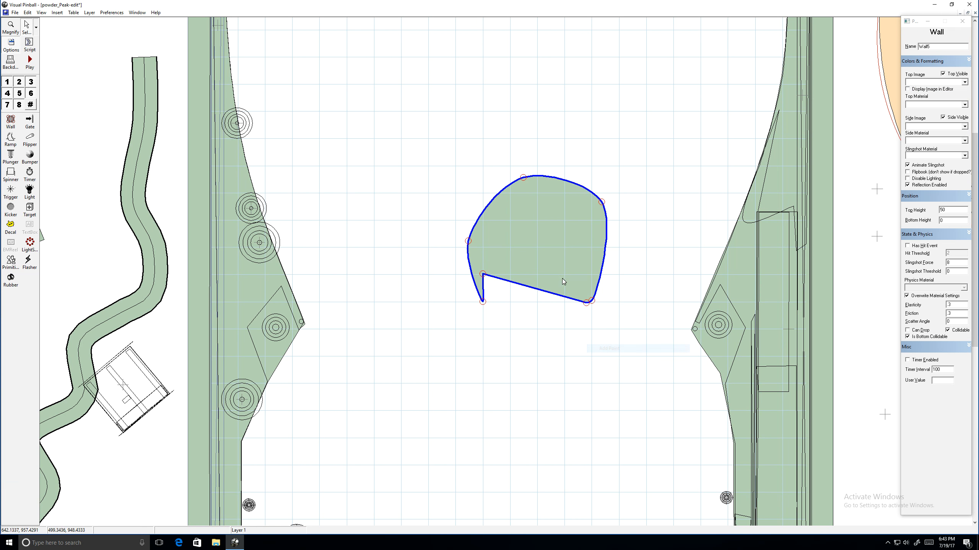
pyautogui.moveTo(586, 303); pyautogui.dragTo(591, 275)
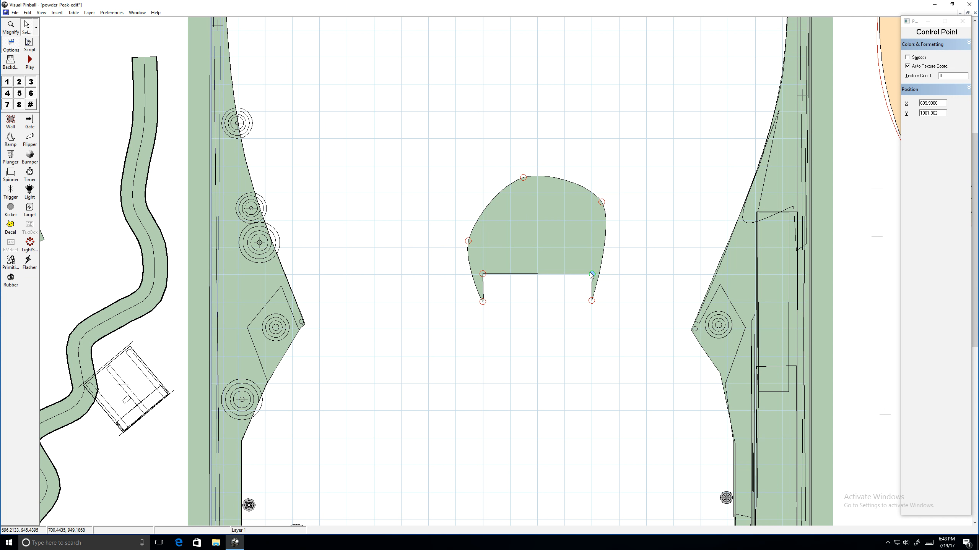
pyautogui.rightClick(592, 276)
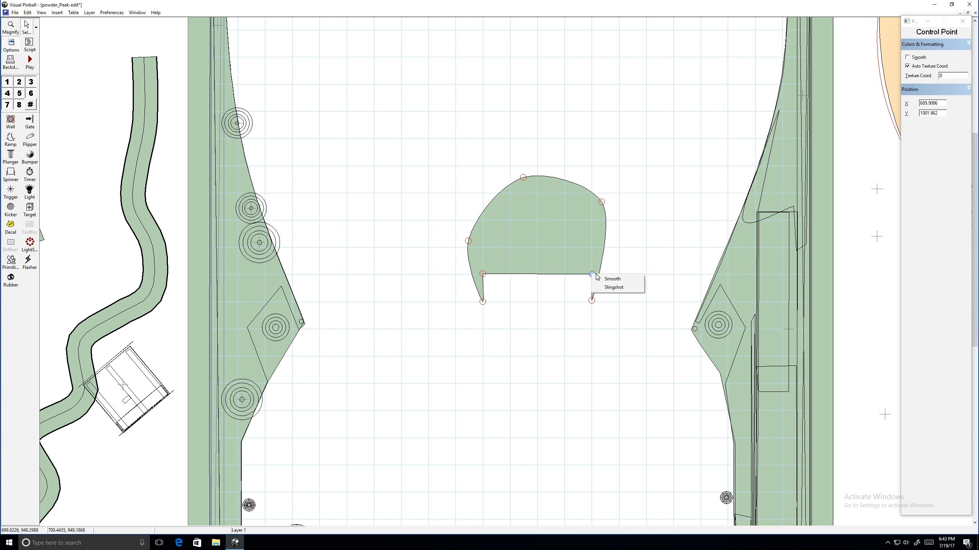
pyautogui.click(437, 305)
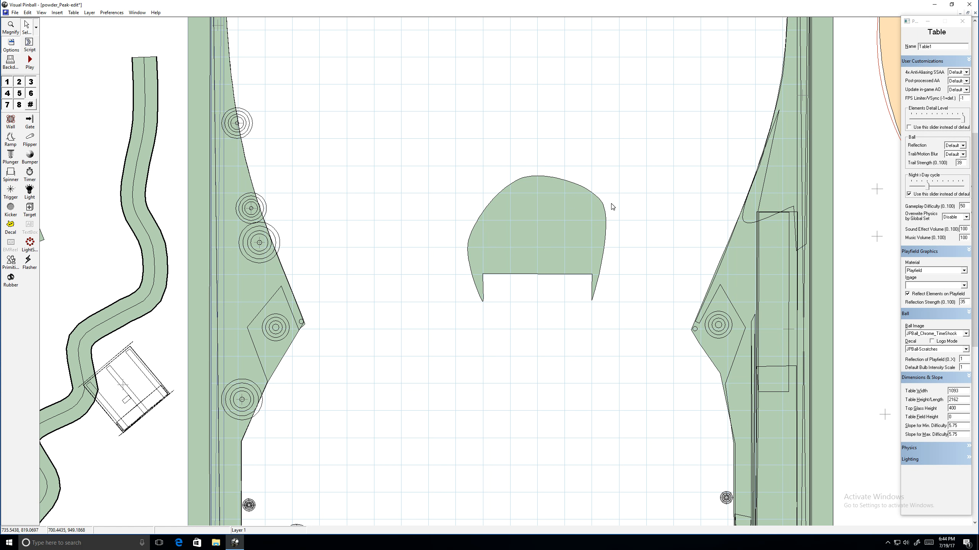
# Rebalance the wall into a symmetrical dome by widening both side points and centring the top point over the notch
pyautogui.click(585, 209)
pyautogui.moveTo(523, 178); pyautogui.dragTo(500, 195)
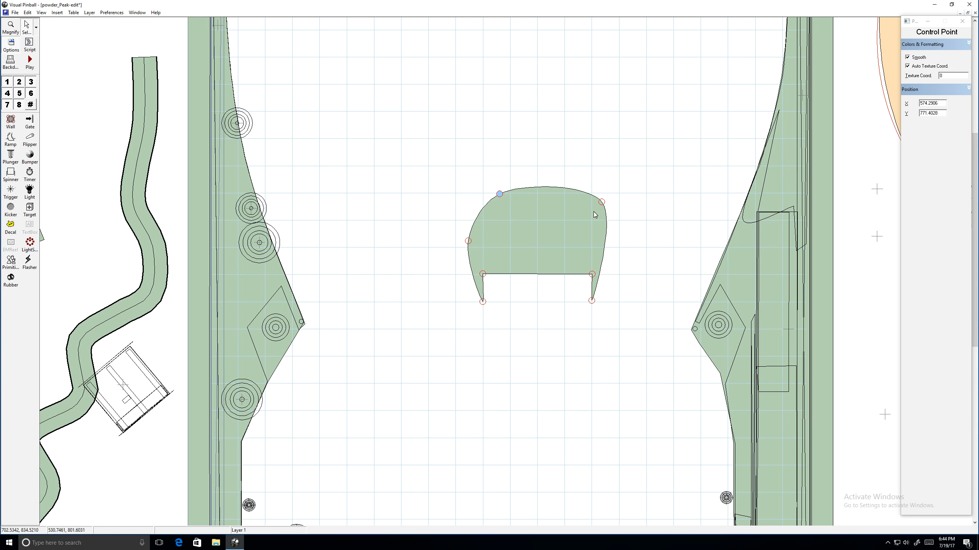
pyautogui.moveTo(603, 207); pyautogui.dragTo(621, 249)
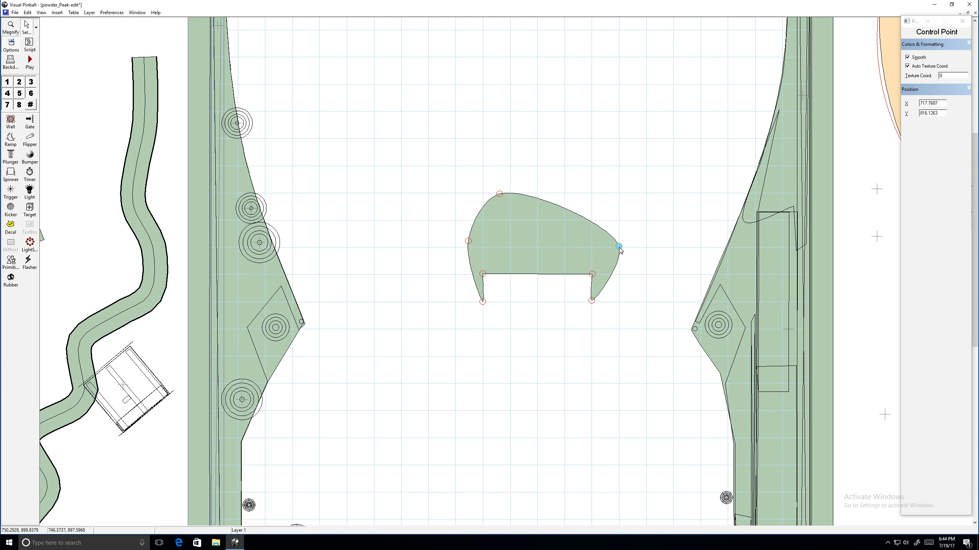
pyautogui.moveTo(469, 241); pyautogui.dragTo(454, 248)
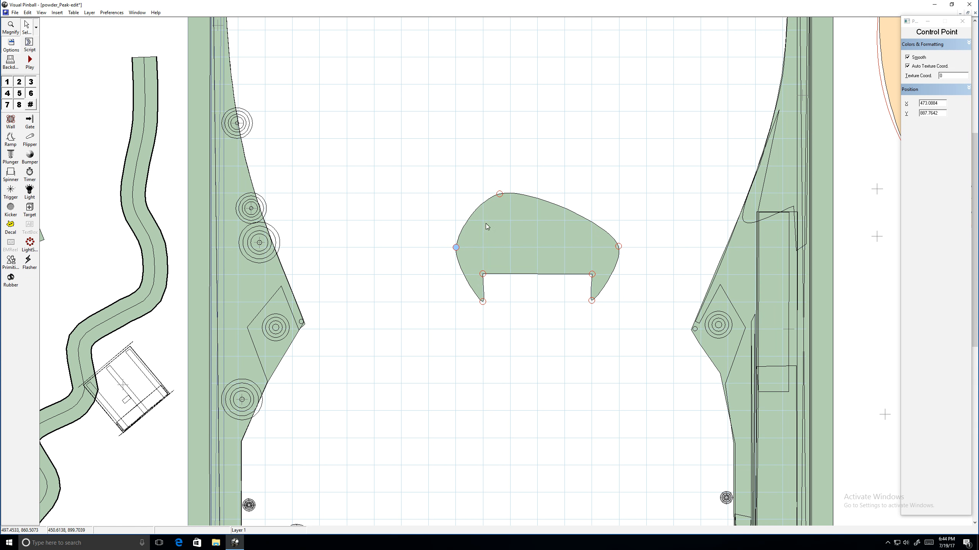
pyautogui.moveTo(497, 195); pyautogui.dragTo(537, 193)
pyautogui.click(558, 327)
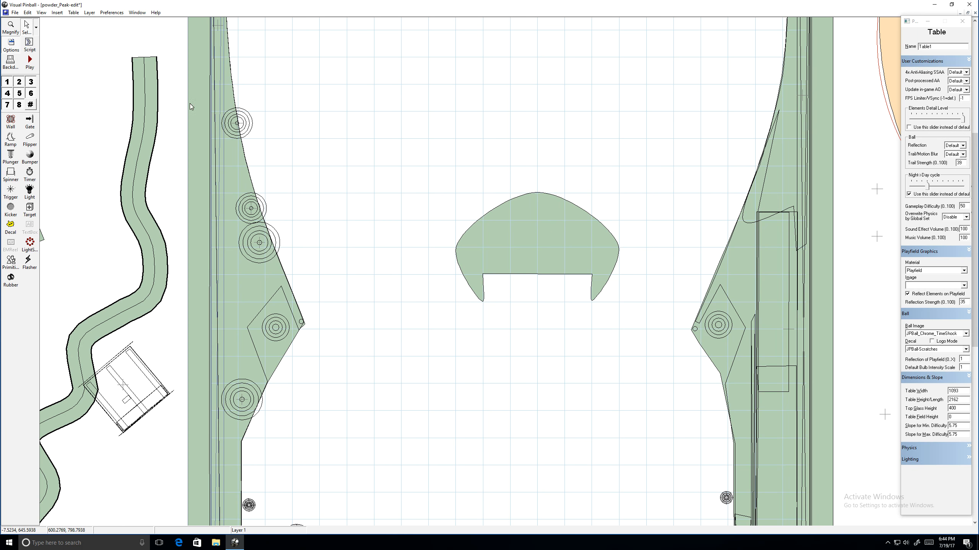
# Play-test the table with the new wall using both flippers, and return to the editor
pyautogui.click(34, 66)
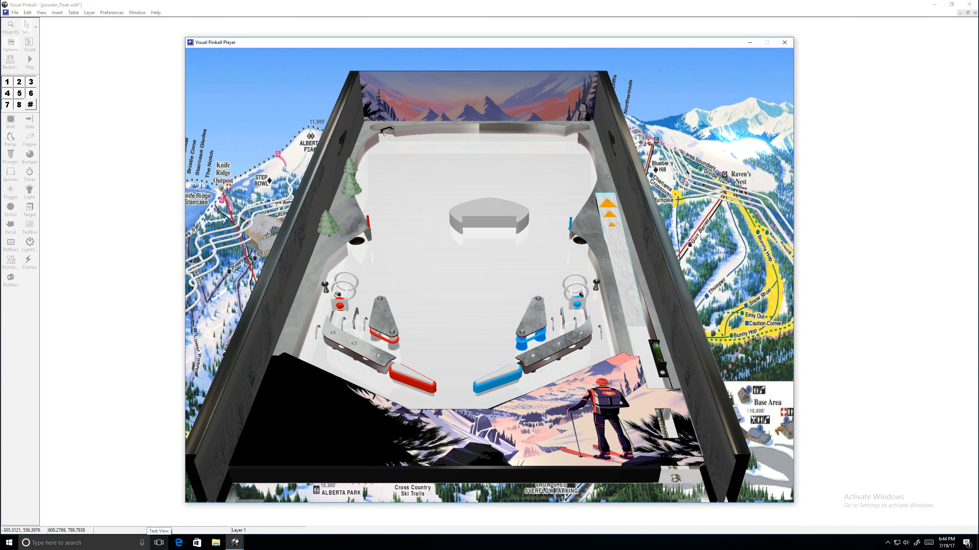
pyautogui.press('Return')
pyautogui.press('Shift_R')
pyautogui.press('Shift_L')
pyautogui.press('Shift_L')
pyautogui.press('Shift_R')
pyautogui.press('Shift_R')
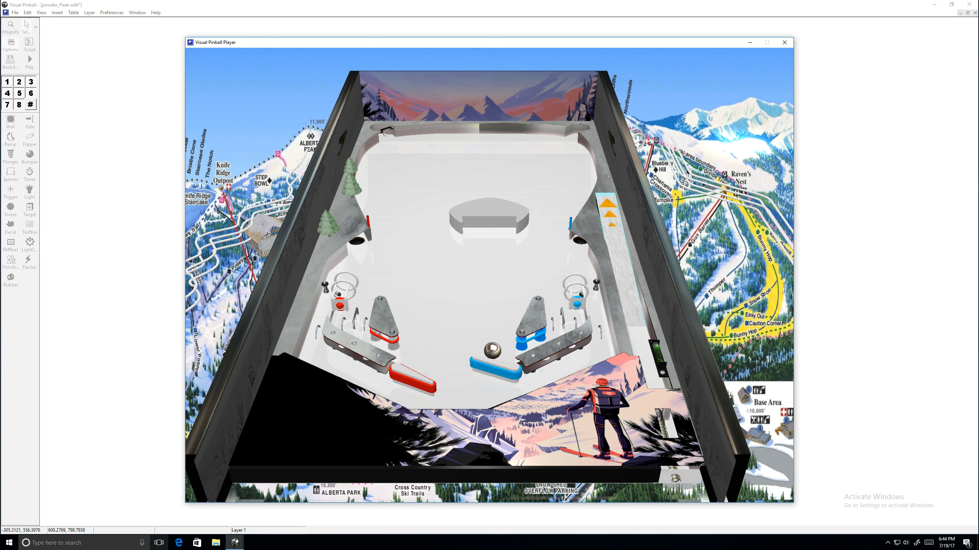
pyautogui.press('Shift_R')
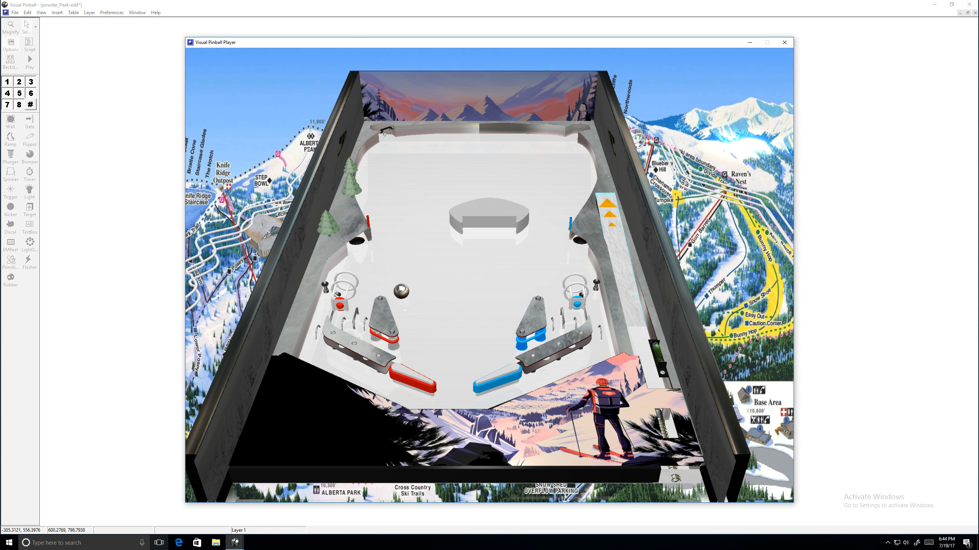
pyautogui.press('Shift_L')
pyautogui.press('Shift_L')
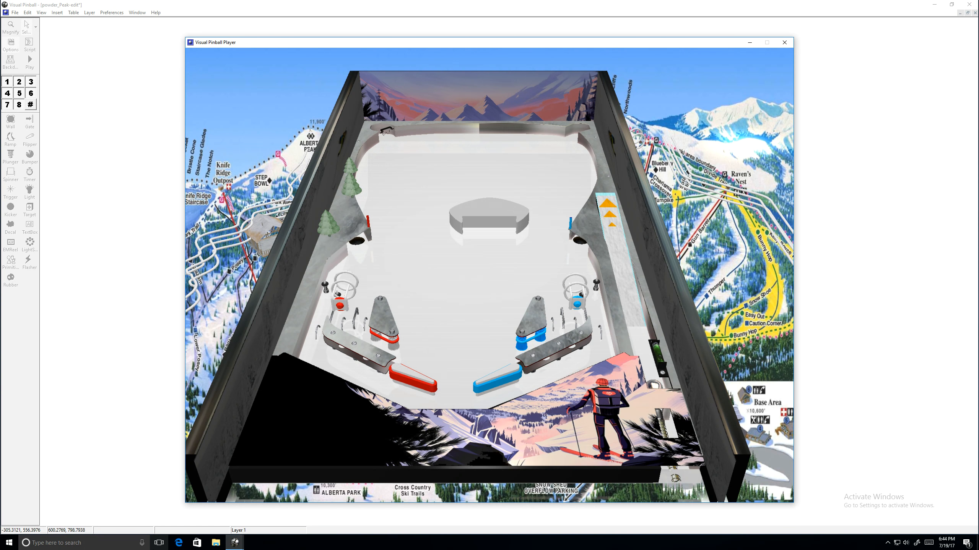
pyautogui.press('Shift_R')
pyautogui.press('Escape')
pyautogui.press('q')
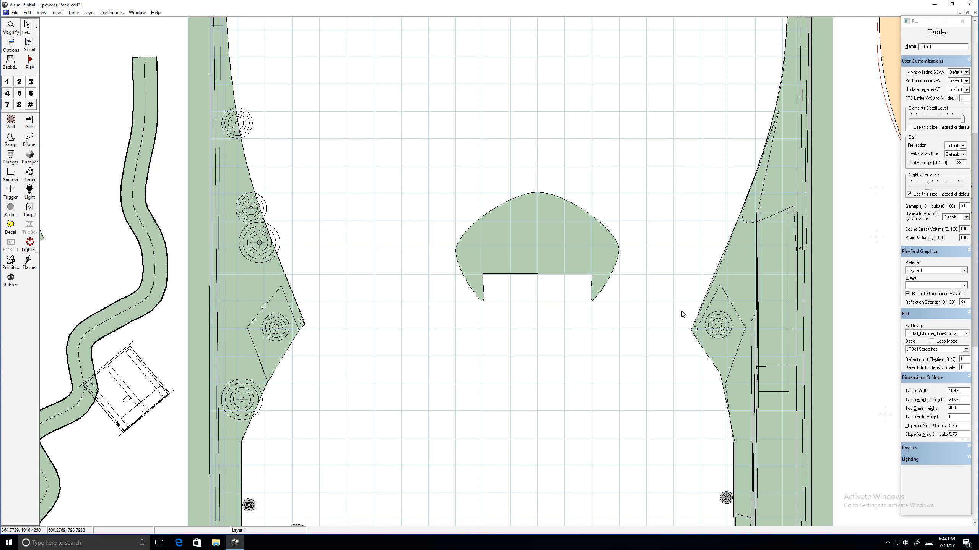
# Set the dome-shaped wall's top image to boulder_snow_large and display the image in the editor
pyautogui.click(566, 219)
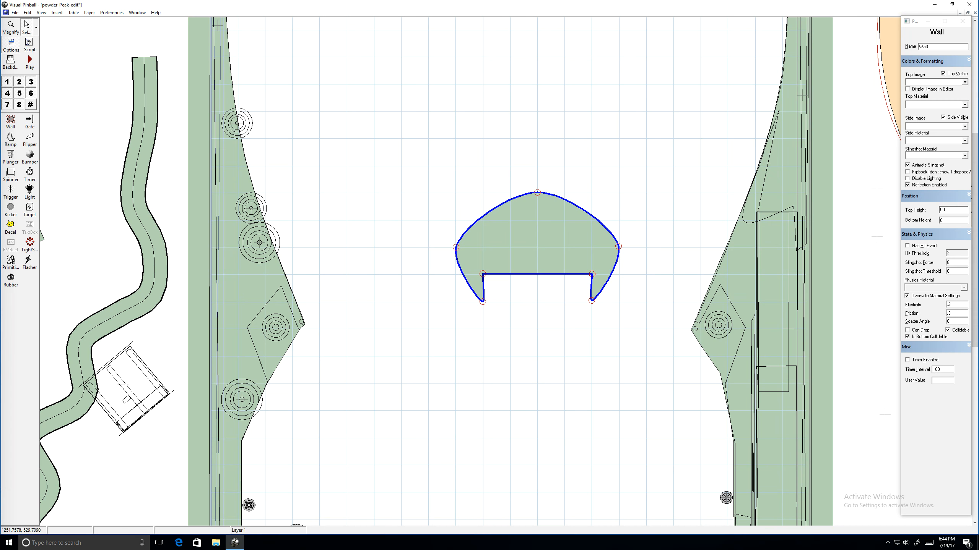
pyautogui.click(963, 82)
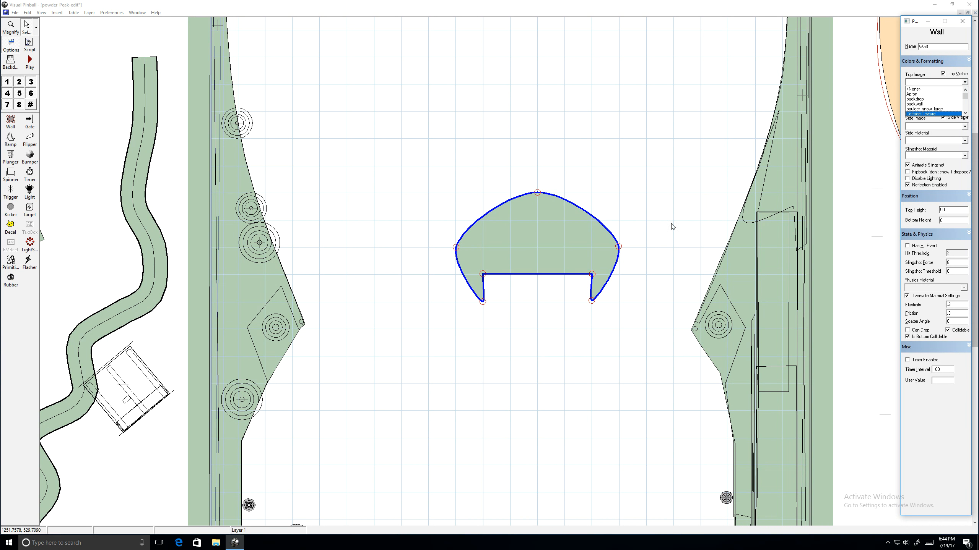
pyautogui.click(924, 109)
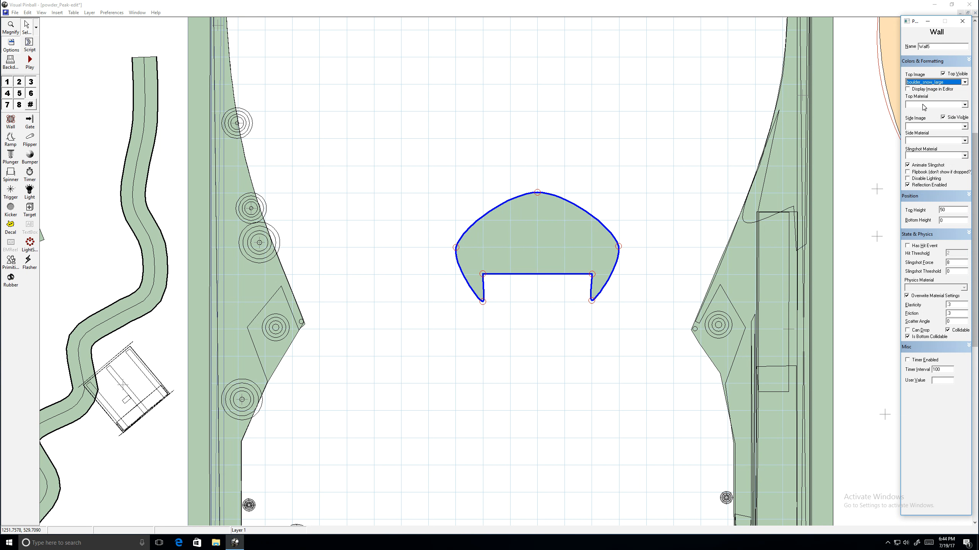
pyautogui.click(908, 90)
pyautogui.click(660, 237)
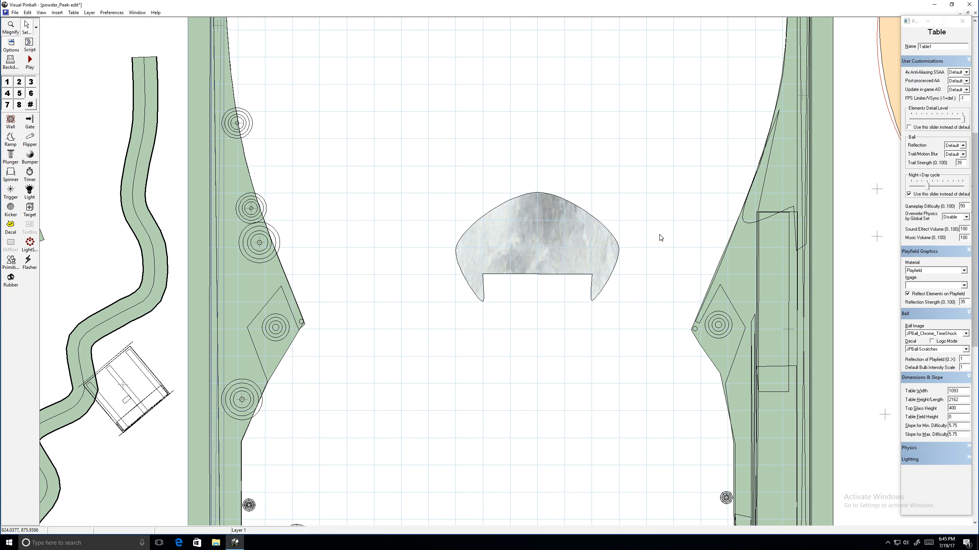
# Set the dome-shaped wall's top material to Metal
pyautogui.click(537, 262)
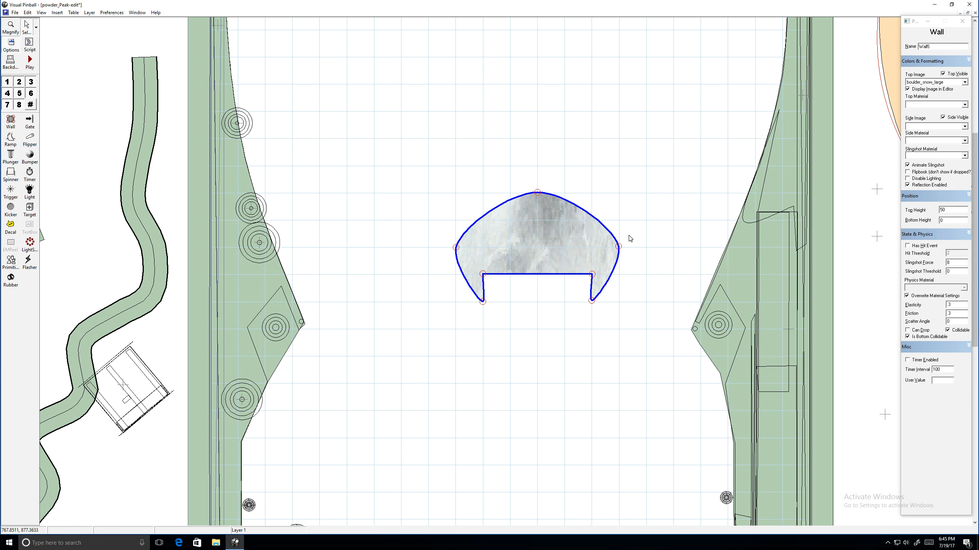
pyautogui.click(963, 105)
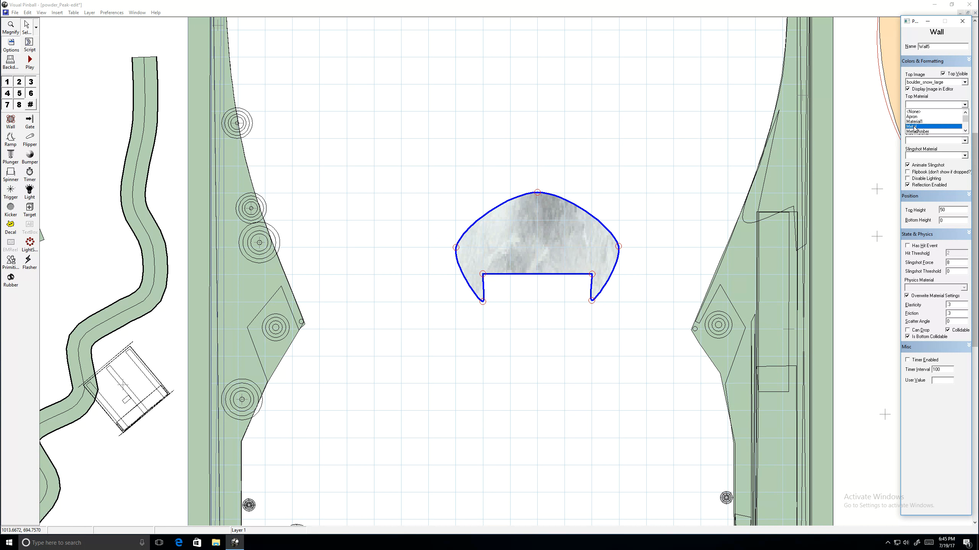
pyautogui.click(914, 127)
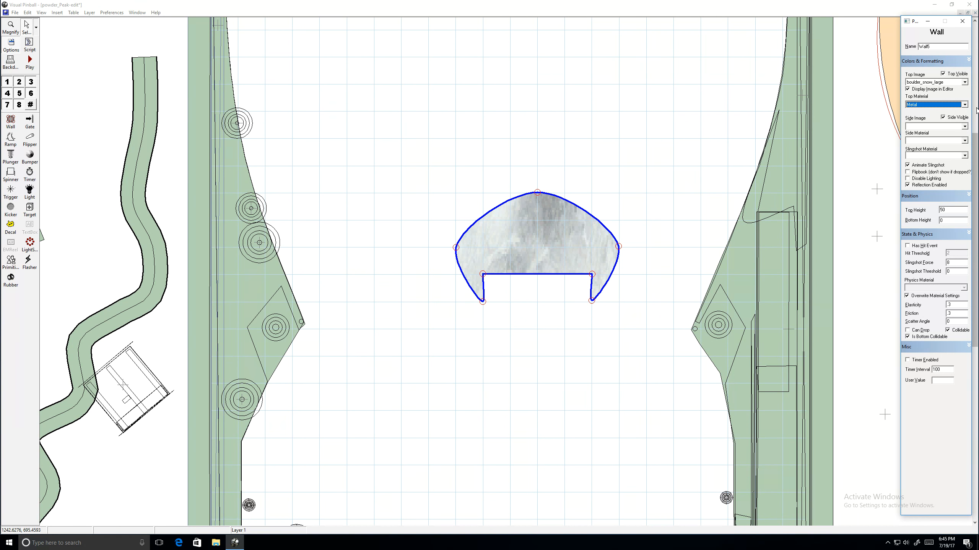
# Browse the top materials and side images available for the dome-shaped wall, leaving both settings as they are
pyautogui.click(963, 104)
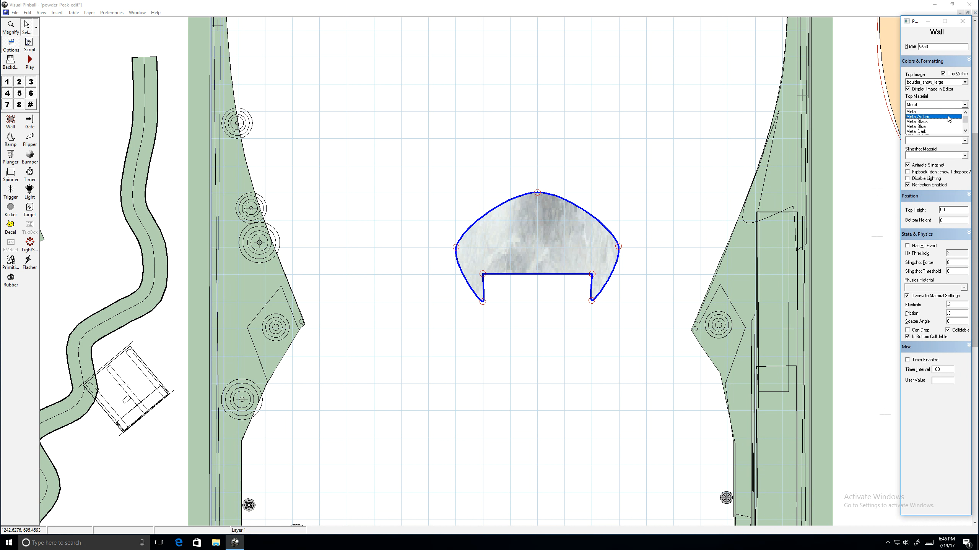
pyautogui.scroll(-3, 946, 120)
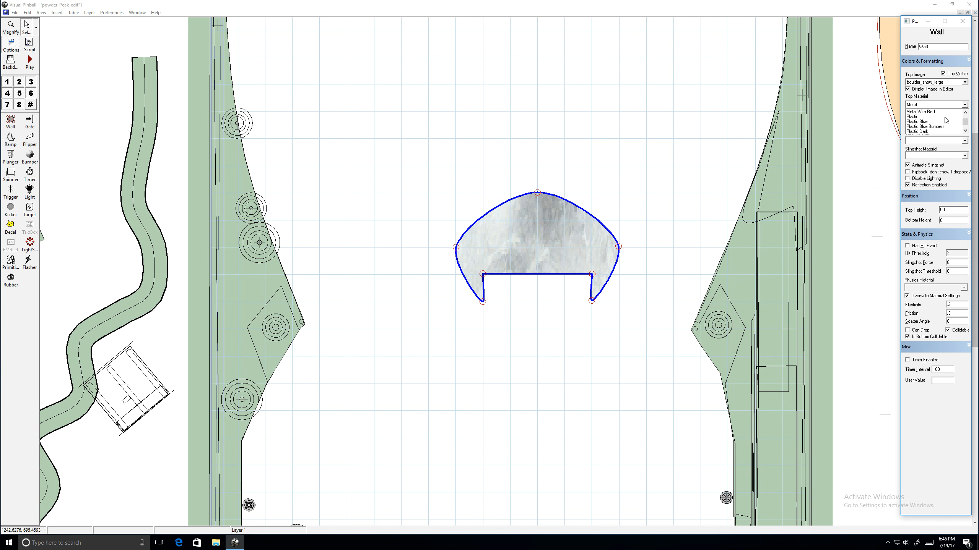
pyautogui.scroll(-3, 946, 121)
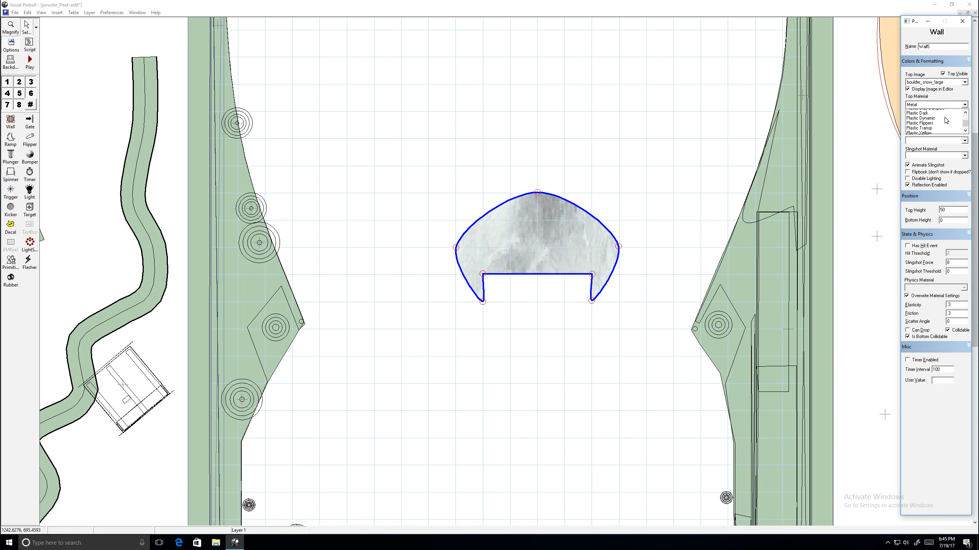
pyautogui.scroll(-2, 946, 121)
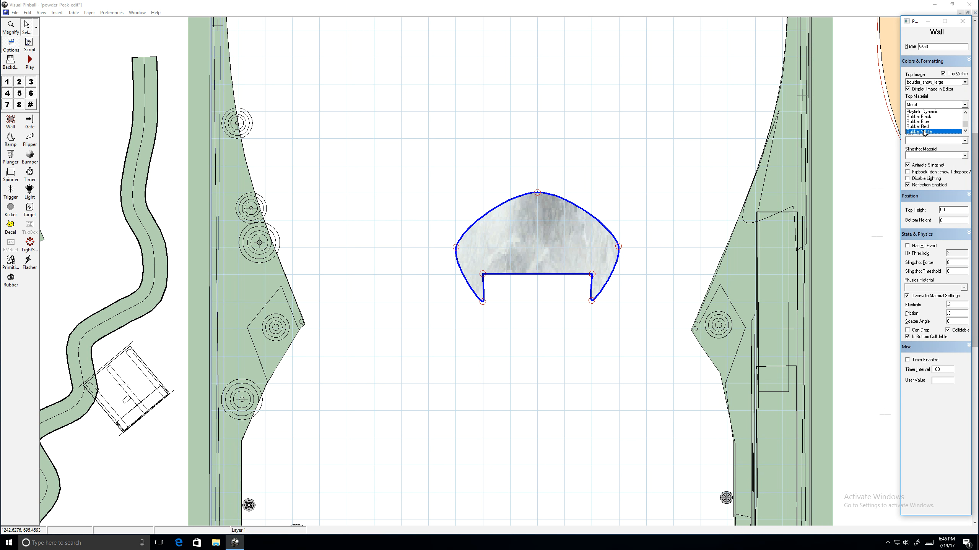
pyautogui.click(713, 128)
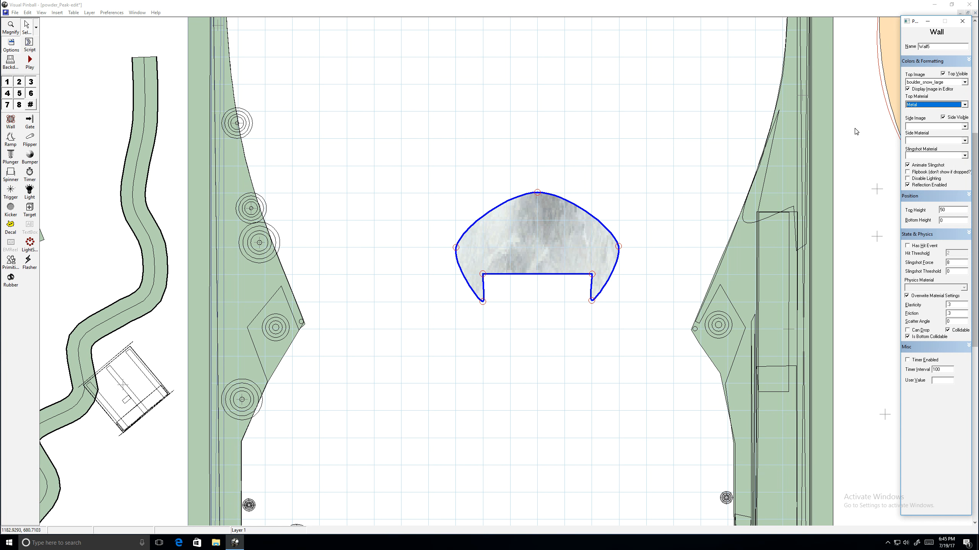
pyautogui.click(964, 127)
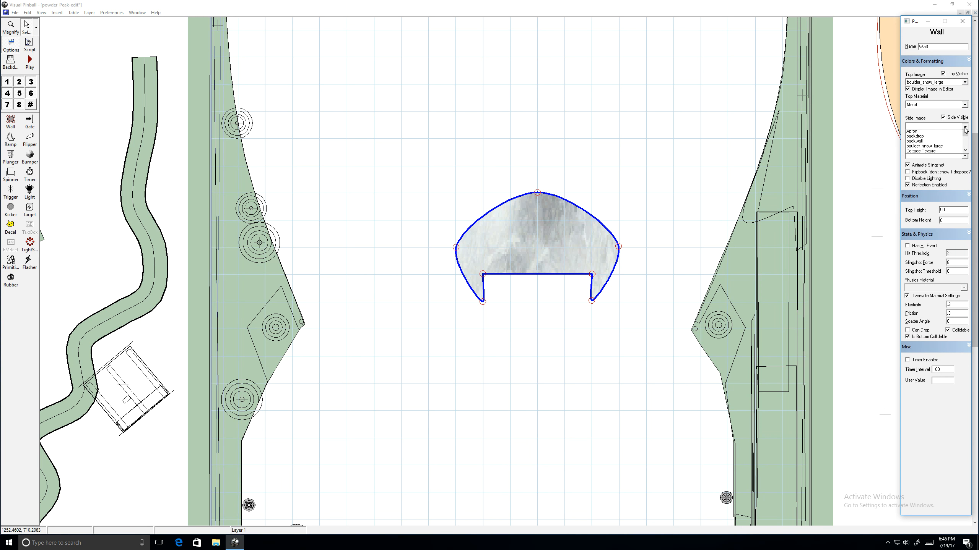
pyautogui.click(577, 291)
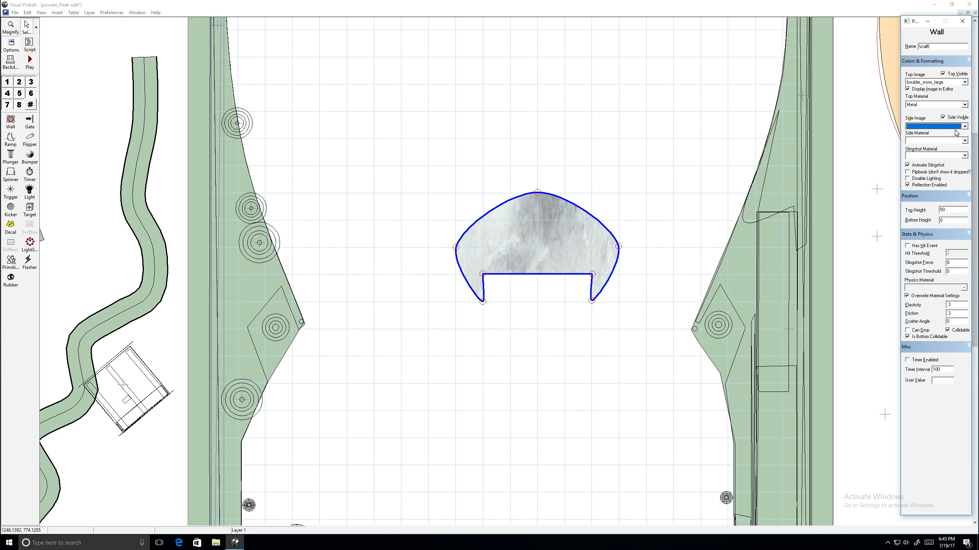
# Set the dome-shaped wall's side material to Metal and turn off Animate Slingshot
pyautogui.click(965, 140)
pyautogui.click(918, 163)
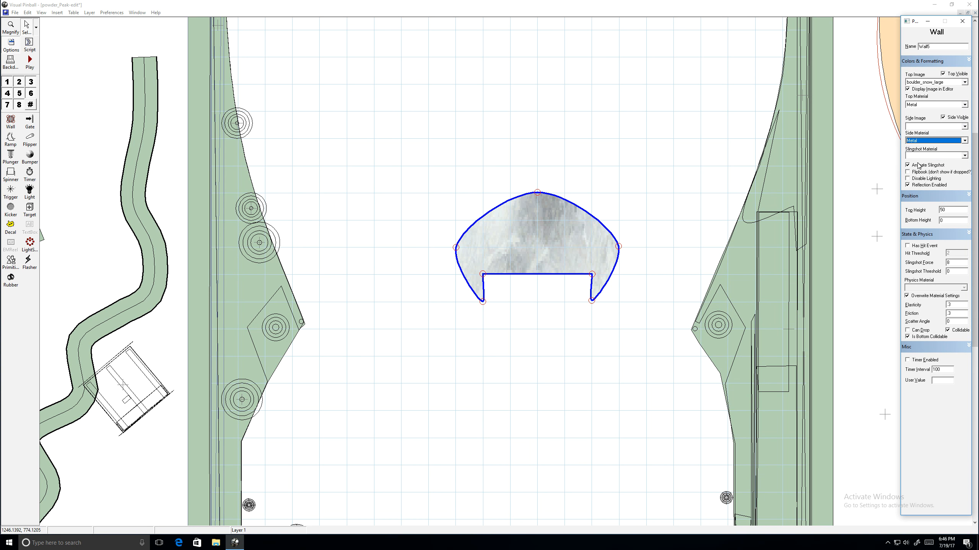
pyautogui.click(965, 155)
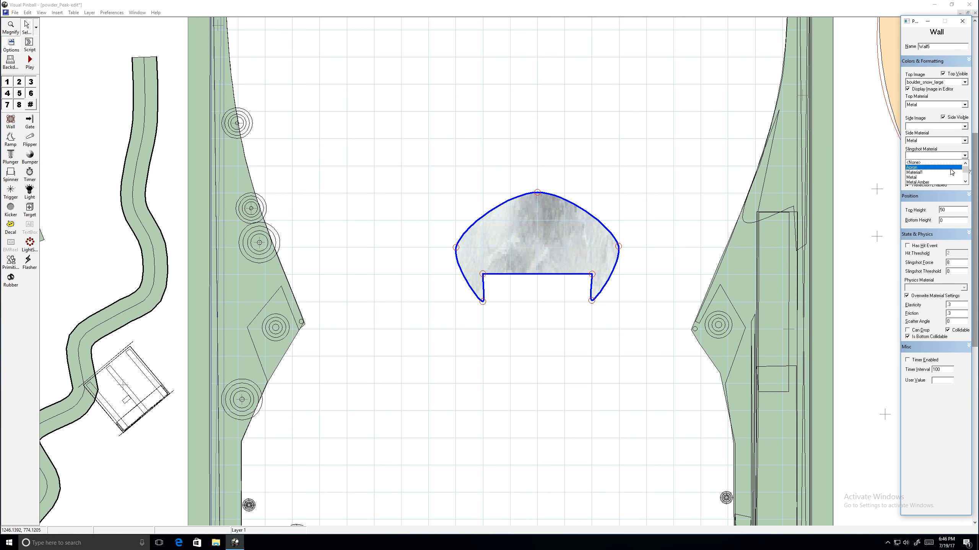
pyautogui.click(657, 146)
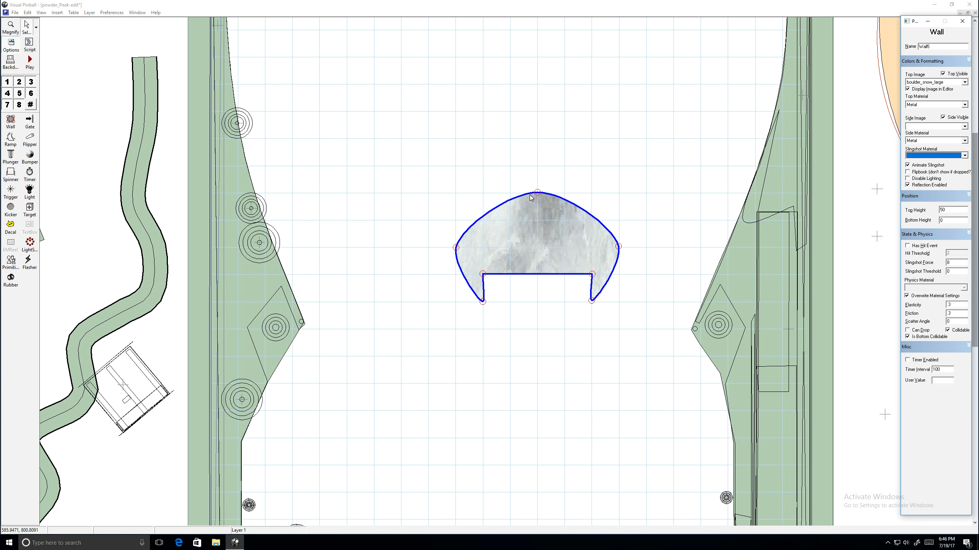
pyautogui.click(929, 167)
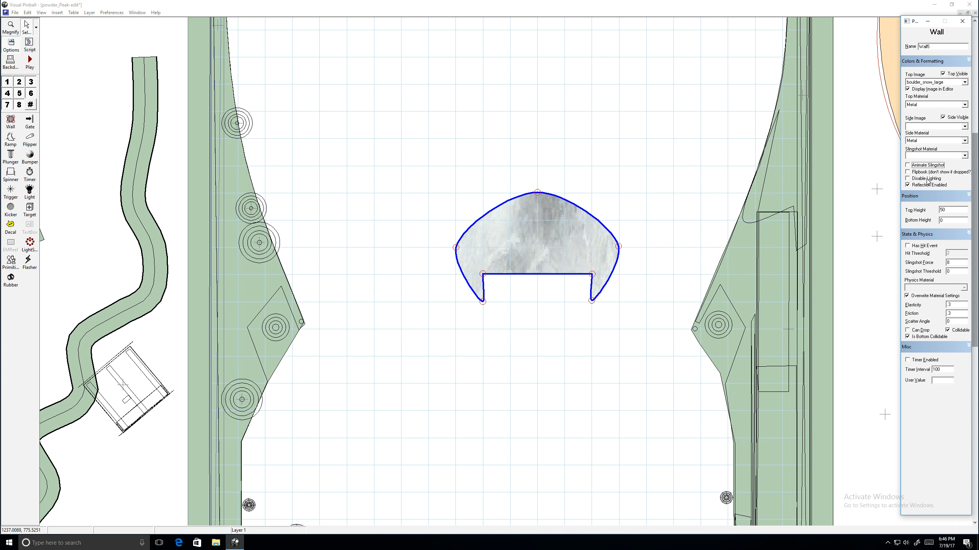
pyautogui.click(650, 150)
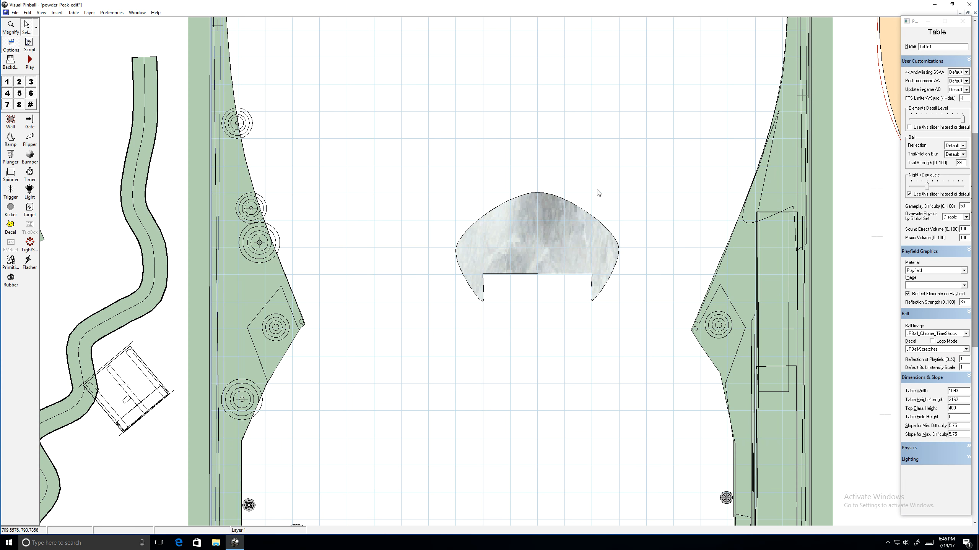
# Play-test the table with the retextured wall by starting a game and using both flippers, and return to the editor
pyautogui.click(551, 215)
pyautogui.click(30, 61)
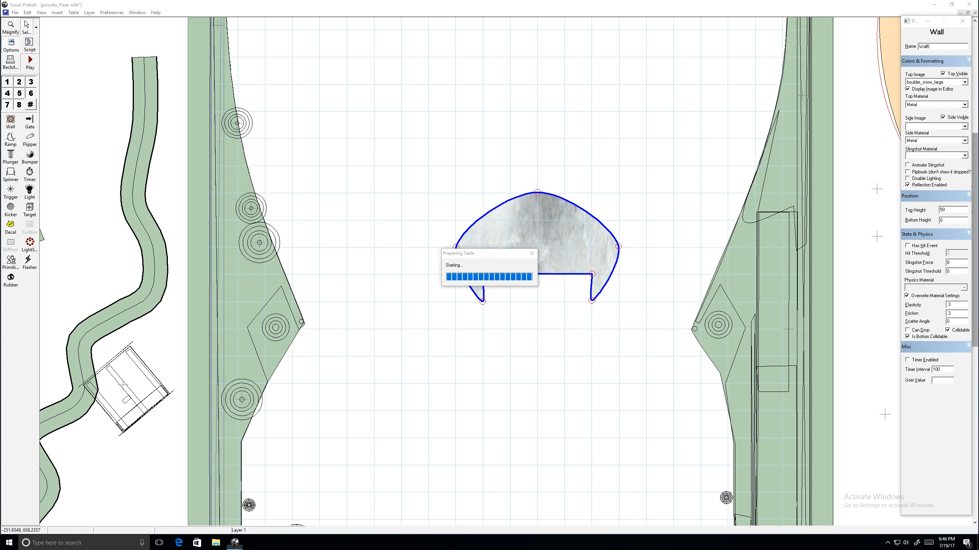
pyautogui.press('Return')
pyautogui.press('Shift_R')
pyautogui.press('Shift_L')
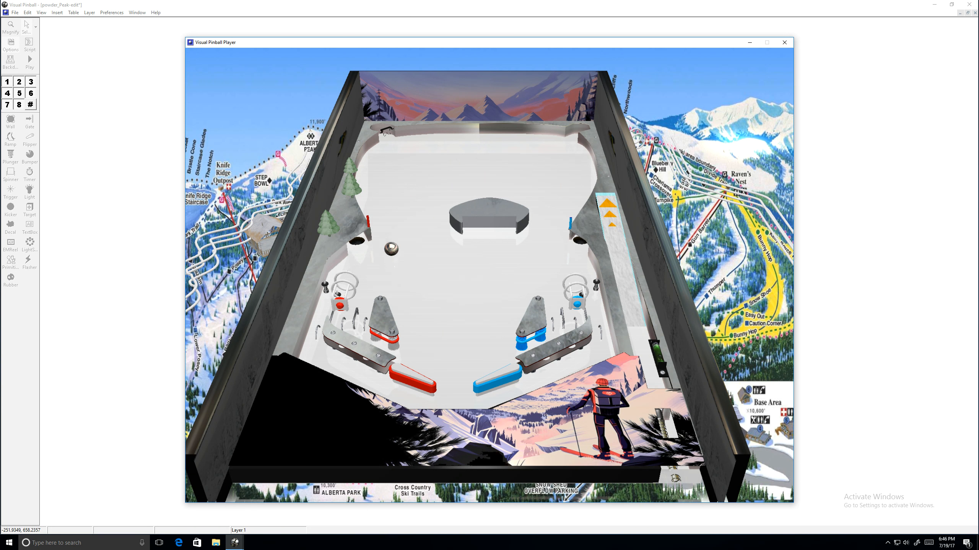
pyautogui.press('Shift_L')
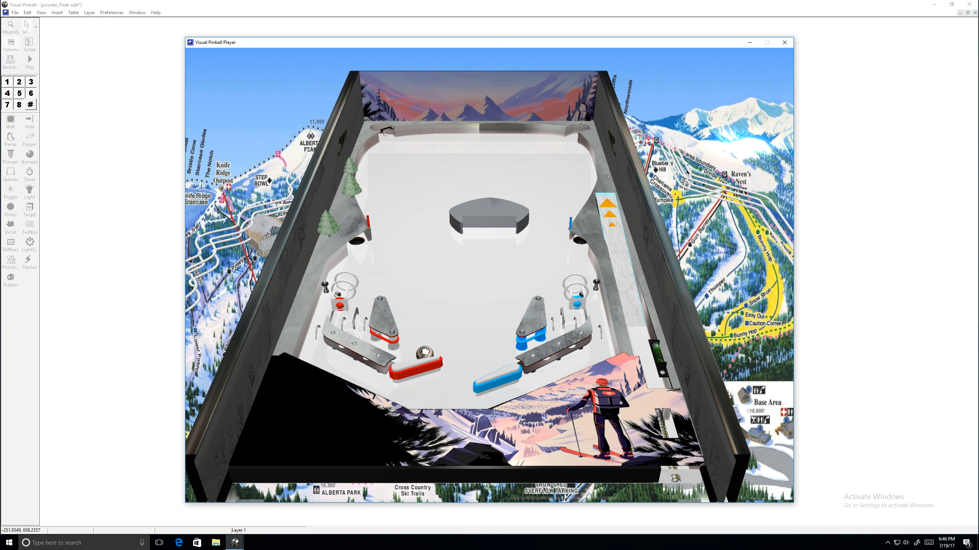
pyautogui.press('Shift_L')
pyautogui.press('Shift_R')
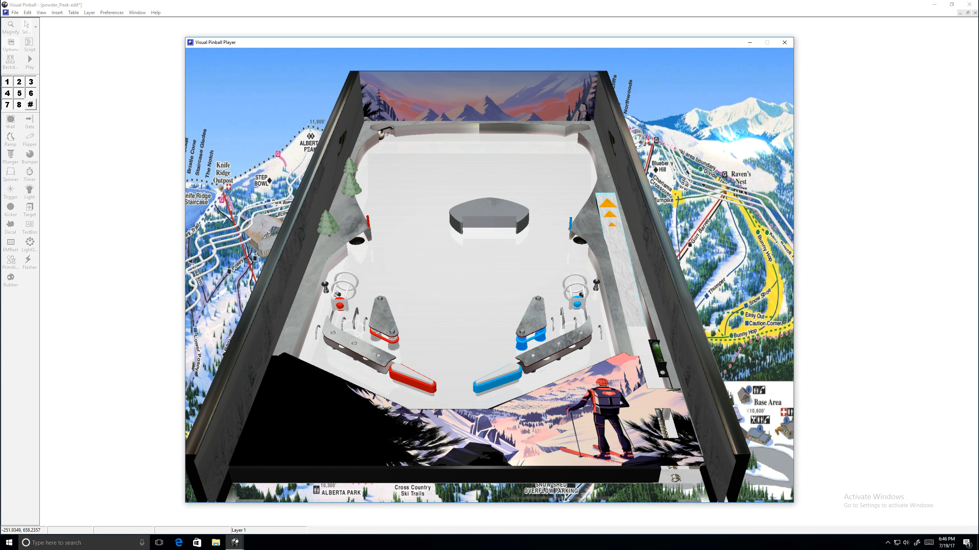
pyautogui.press('Escape')
pyautogui.press('q')
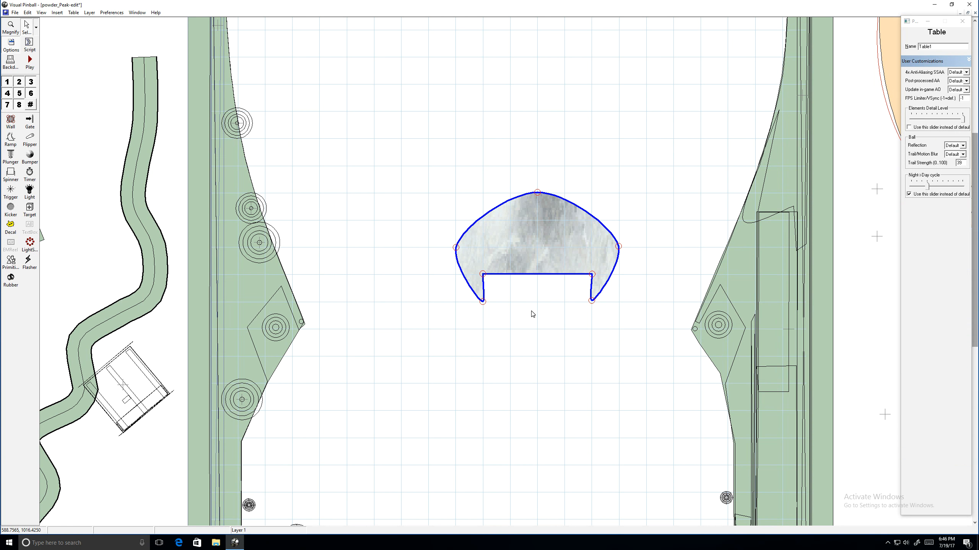
# Place a gate on the playfield just left of the dome-shaped wall, at about X 401, Y 903
pyautogui.click(565, 225)
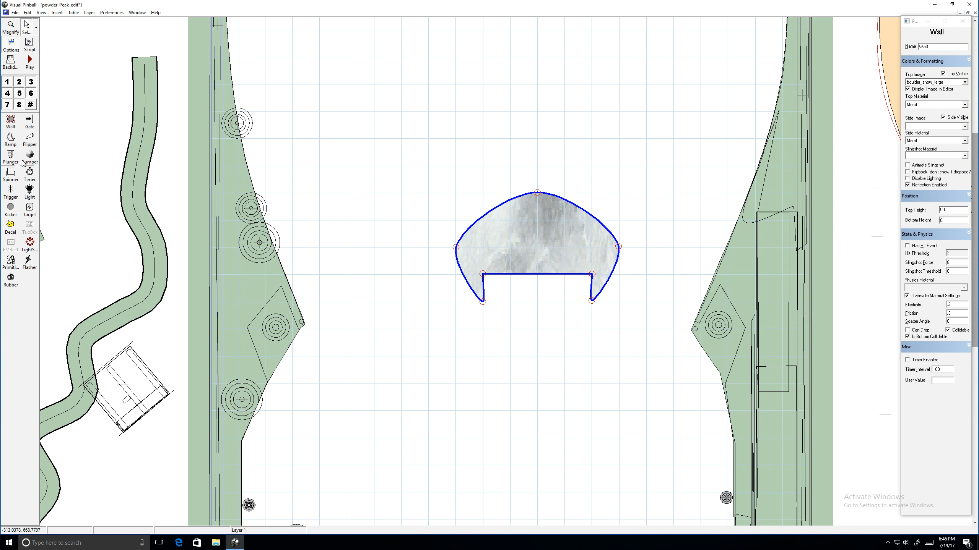
pyautogui.click(31, 121)
pyautogui.click(445, 286)
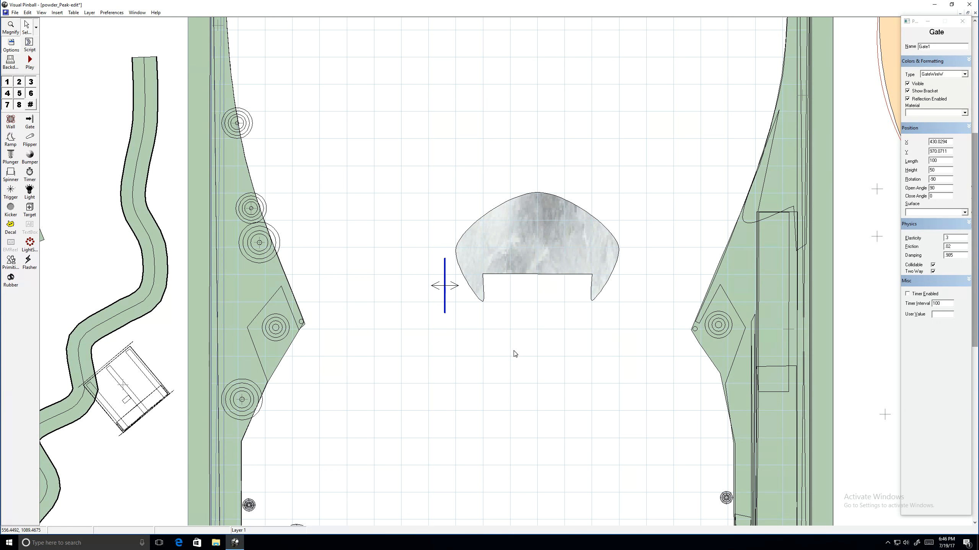
pyautogui.click(444, 312)
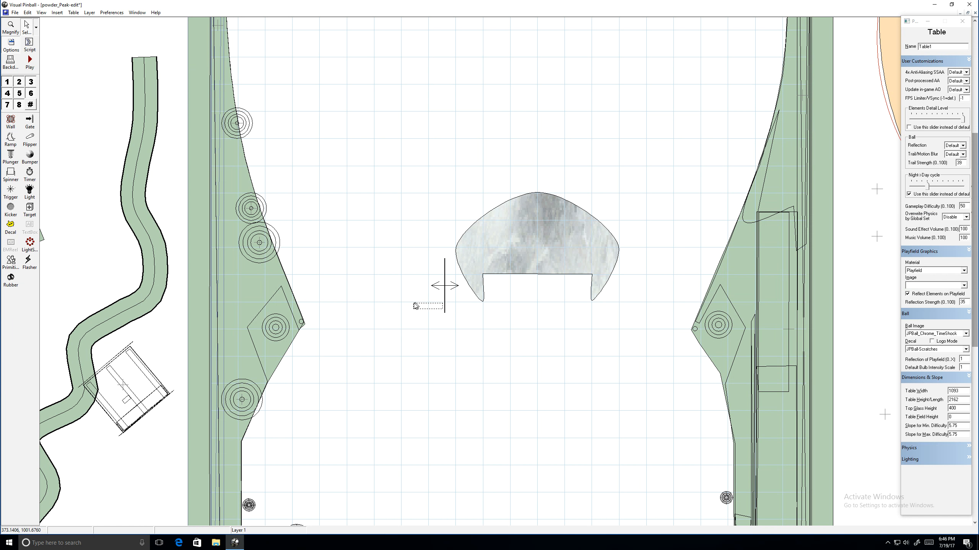
pyautogui.click(446, 280)
pyautogui.moveTo(445, 280); pyautogui.dragTo(431, 243)
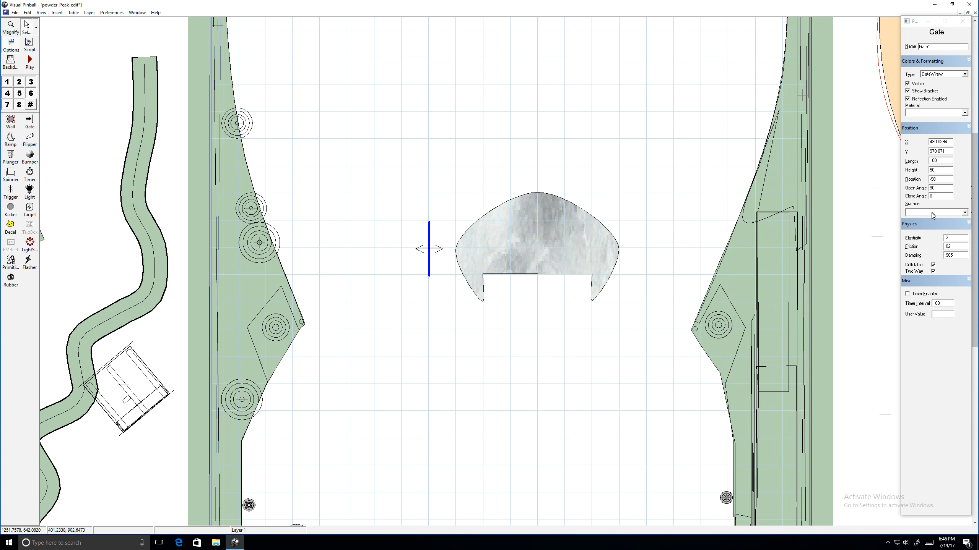
# Move the gate up against the centre of the playfield's upper arch, at about X 551, Y 82, and turn off Two Way
pyautogui.moveTo(428, 262); pyautogui.dragTo(529, 92)
pyautogui.scroll(10, 529, 109)
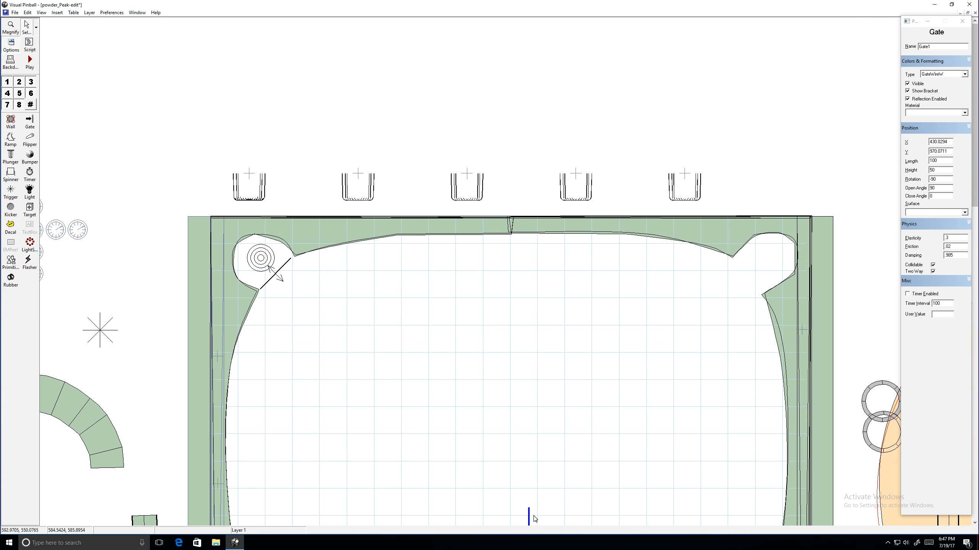
pyautogui.moveTo(528, 517); pyautogui.dragTo(511, 243)
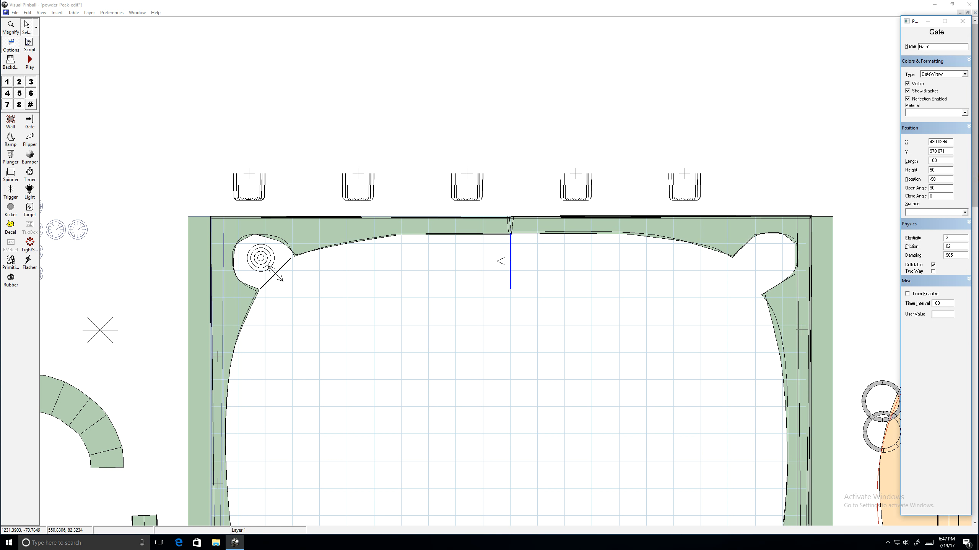
# Set the gate's type to GateLongPlate and move it back down left of the dome-shaped wall, at about X 365, Y 879
pyautogui.click(965, 74)
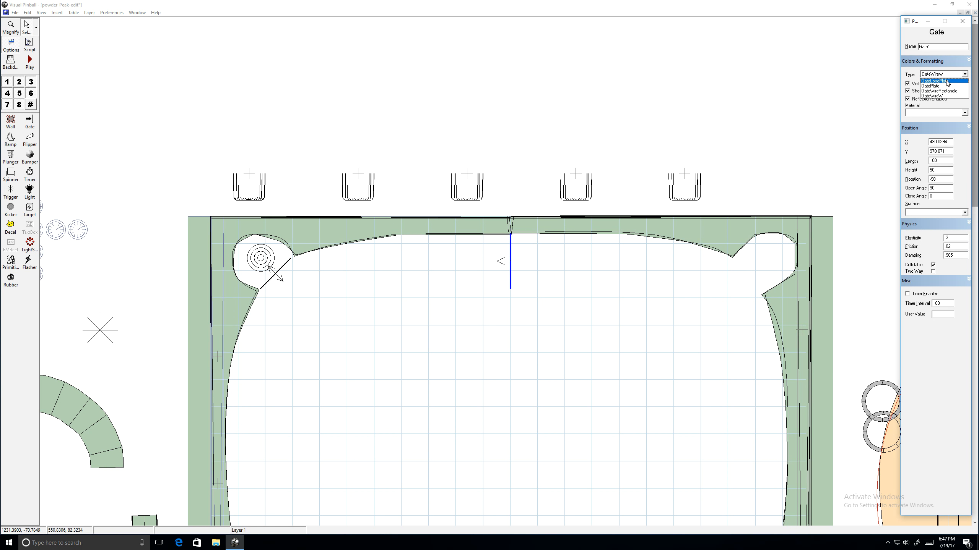
pyautogui.click(947, 83)
pyautogui.moveTo(511, 270); pyautogui.dragTo(374, 514)
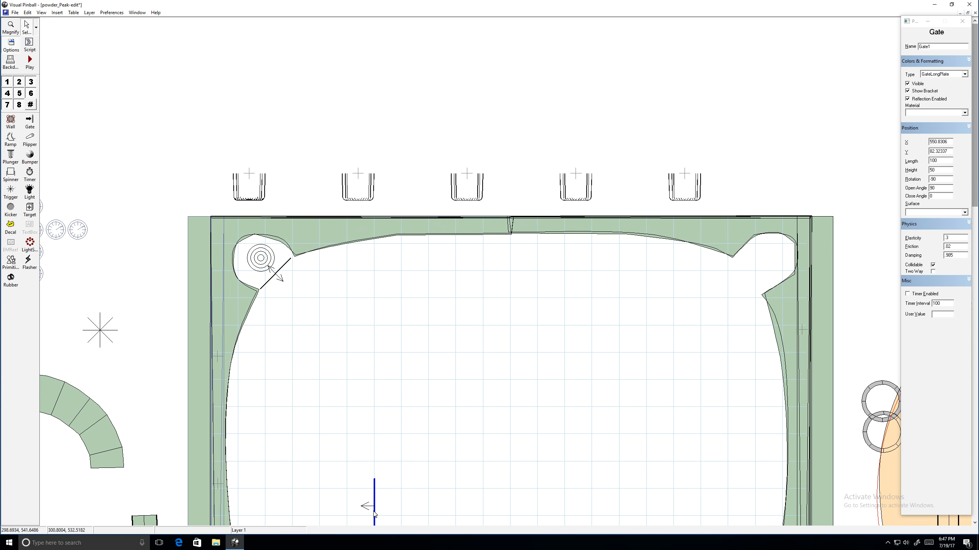
pyautogui.scroll(-5, 380, 452)
pyautogui.click(377, 223)
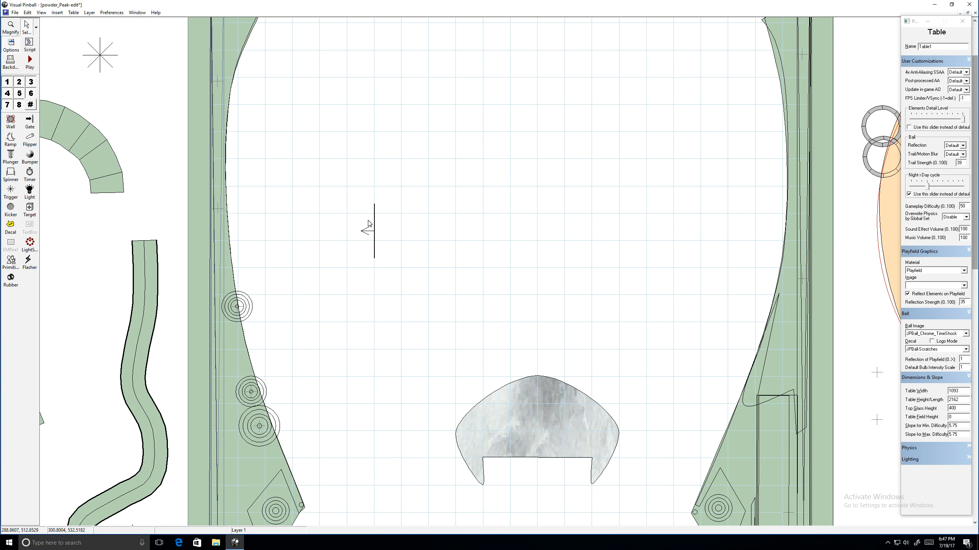
pyautogui.moveTo(378, 241); pyautogui.dragTo(413, 430)
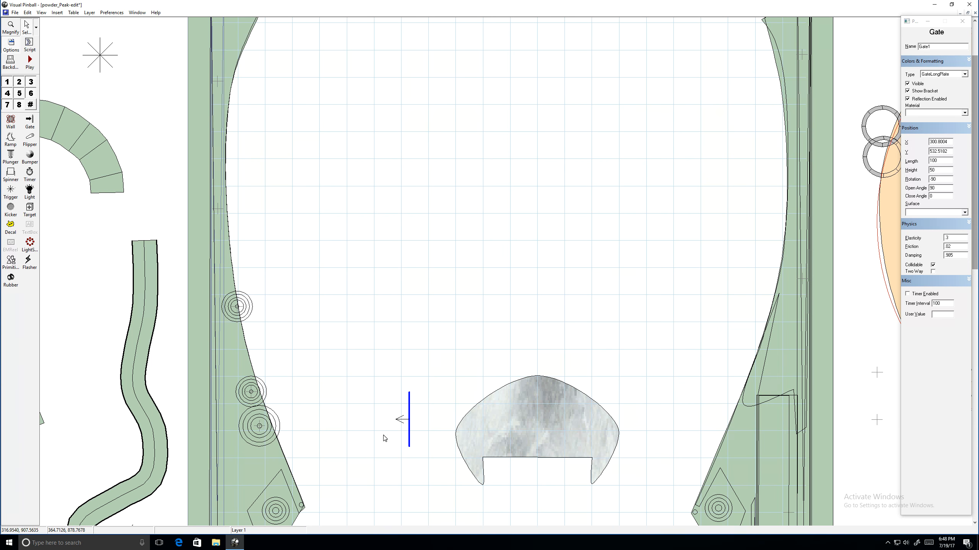
# Set the gate's rotation to 0 and shift it close to the wall's left side, at about X 392, Y 898
pyautogui.click(940, 178)
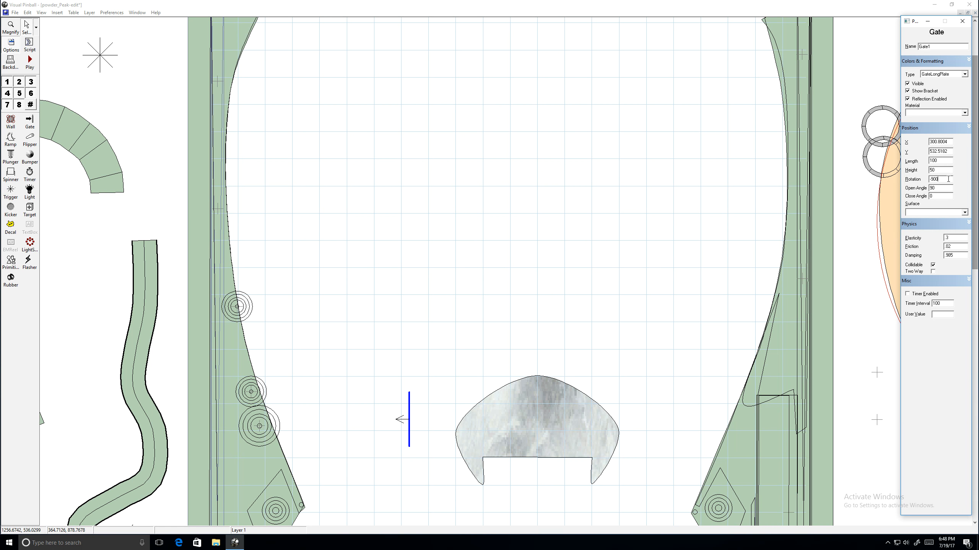
pyautogui.write('0')
pyautogui.click(424, 405)
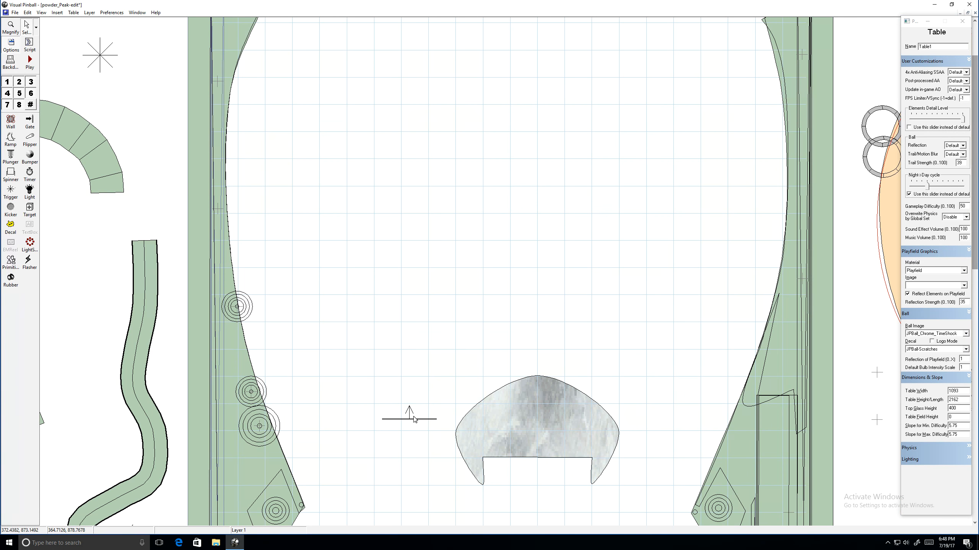
pyautogui.moveTo(427, 424)
pyautogui.mouseDown()
pyautogui.moveTo(467, 453)
pyautogui.moveTo(442, 432)
pyautogui.mouseUp()
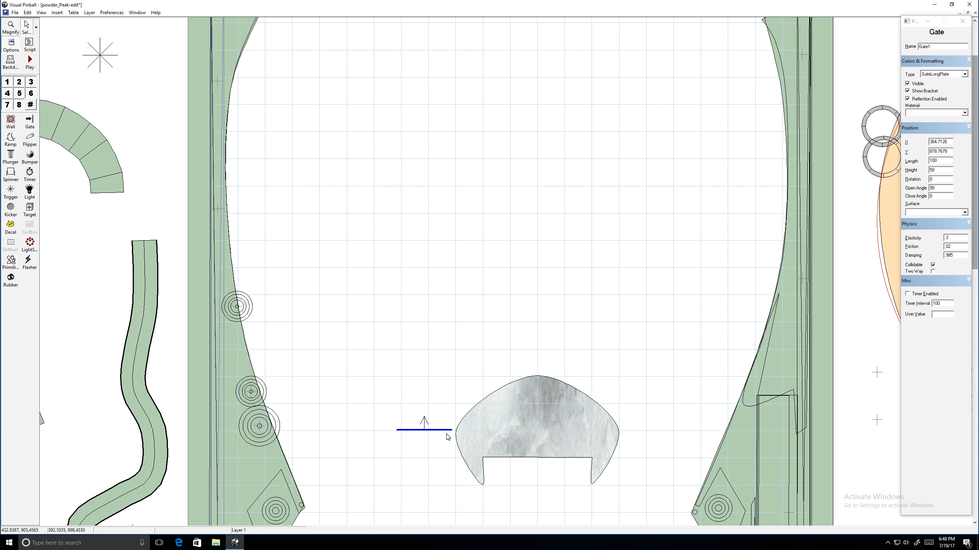
# Play-test the table, launching the ball and flipping it up the playfield towards the gate beside the dome-shaped wall, and quit the player
pyautogui.click(29, 62)
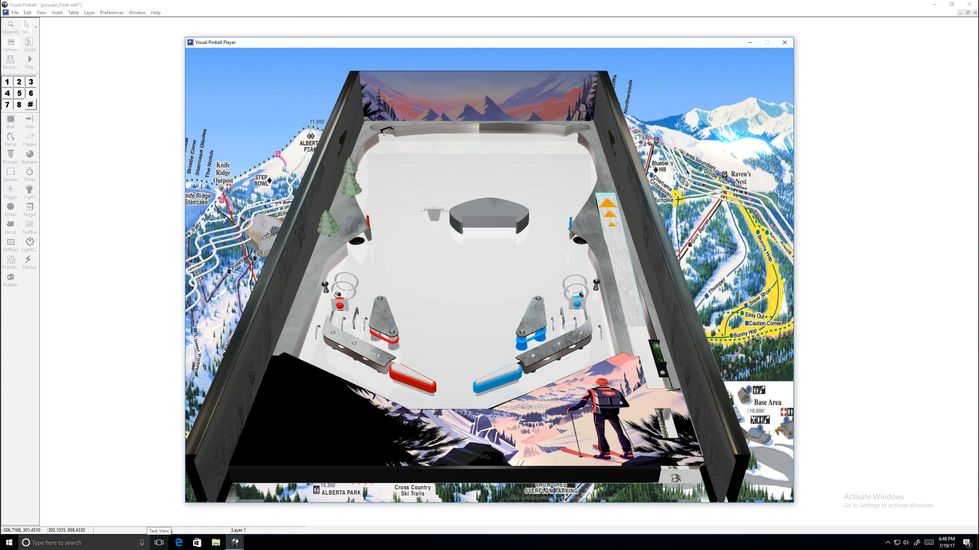
pyautogui.press('Return')
pyautogui.press('Shift_R')
pyautogui.press('Shift_L')
pyautogui.press('Shift_L')
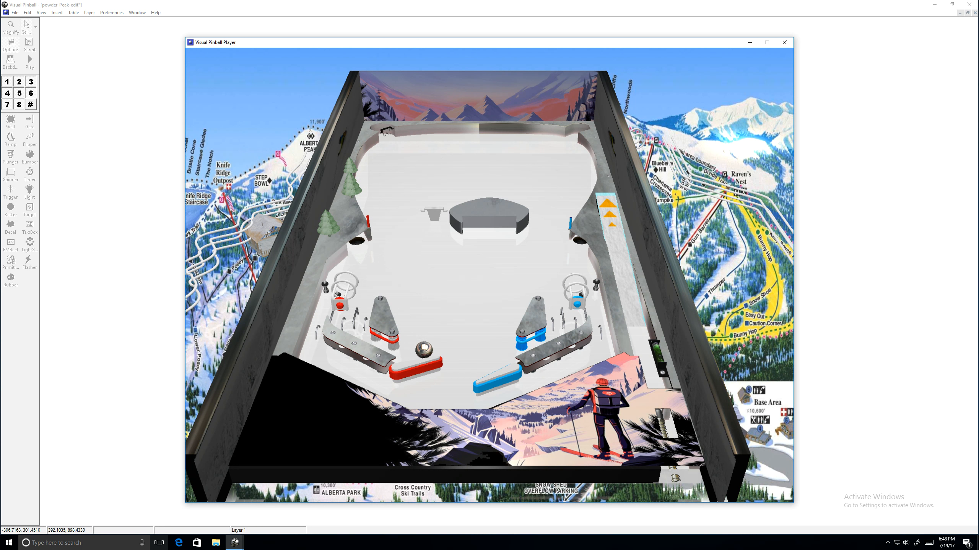
pyautogui.press('Shift_L')
pyautogui.press('Shift_L')
pyautogui.press('Shift_R')
pyautogui.press('Shift_L')
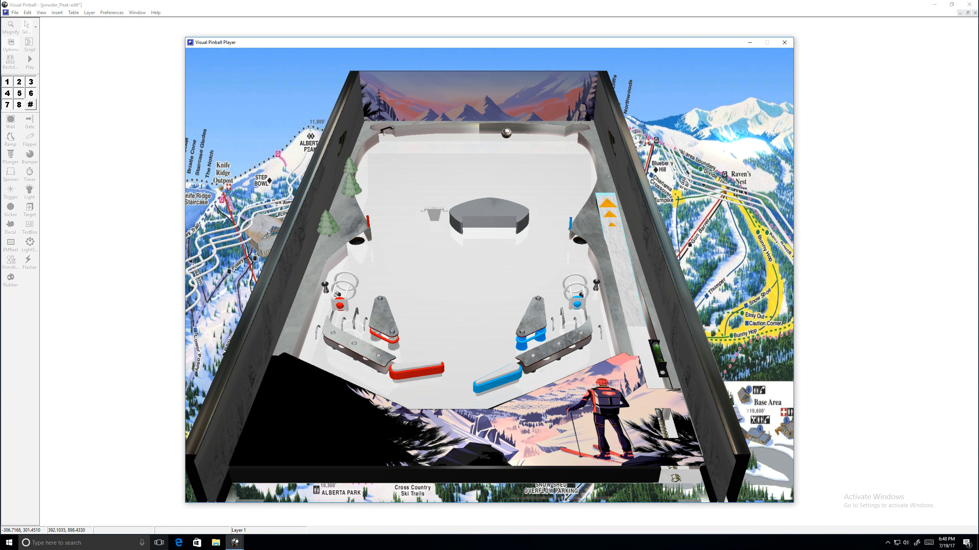
pyautogui.press('Shift_R')
pyautogui.press('Shift_R')
pyautogui.press('Shift_R')
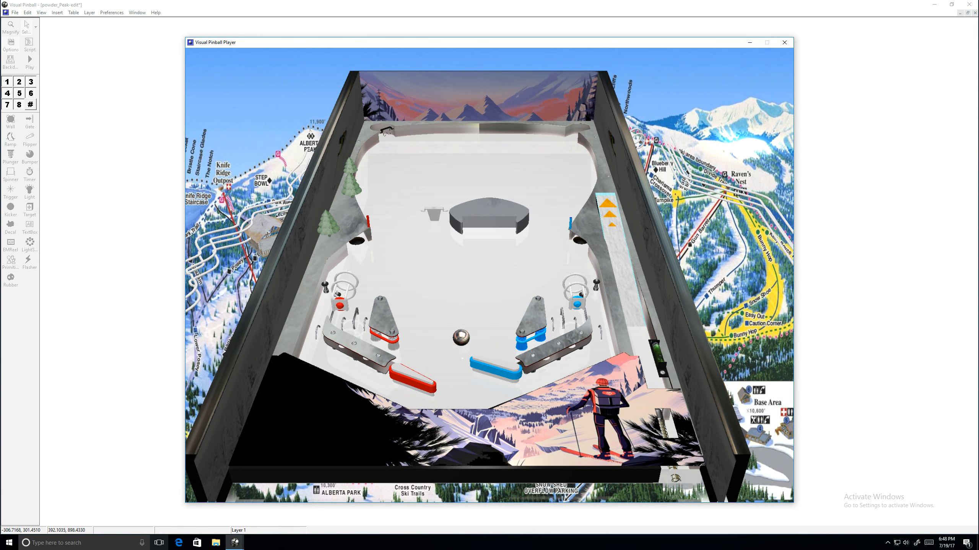
pyautogui.press('Shift_R')
pyautogui.press('Shift_L')
pyautogui.press('Shift_L')
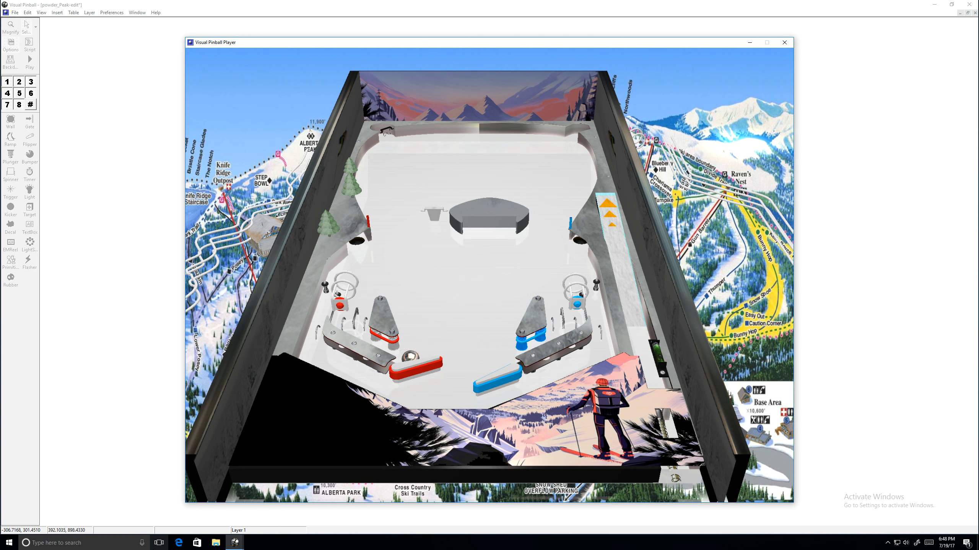
pyautogui.press('Shift_L')
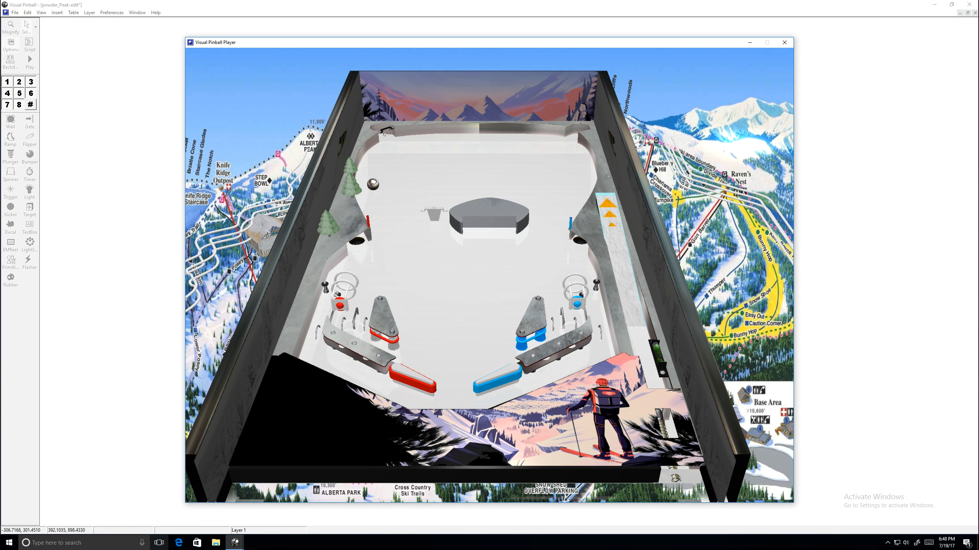
pyautogui.press('Shift_L')
pyautogui.press('Shift_R')
pyautogui.press('Shift_L')
pyautogui.press('Escape')
pyautogui.press('q')
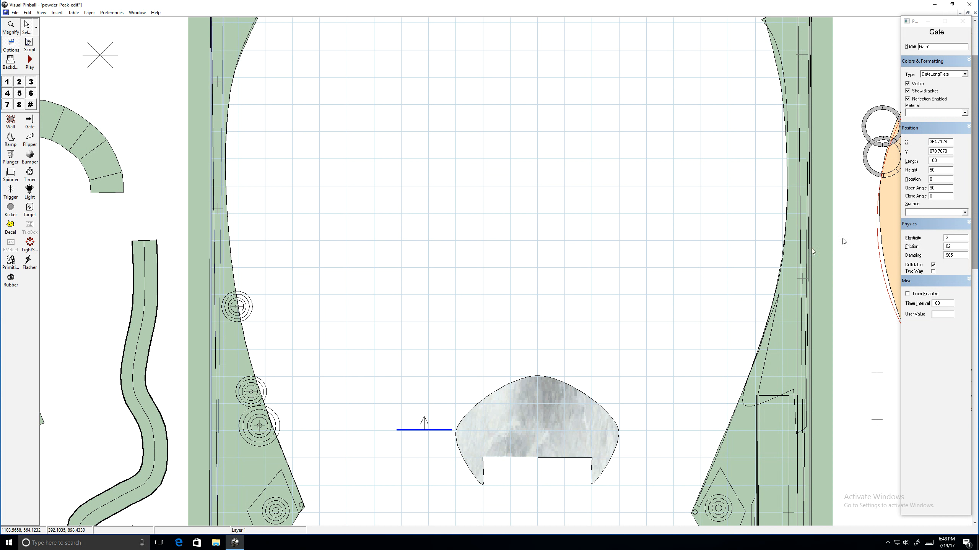
# Set the gate's rotation to 180 so that its direction arrow points down the table
pyautogui.doubleClick(944, 180)
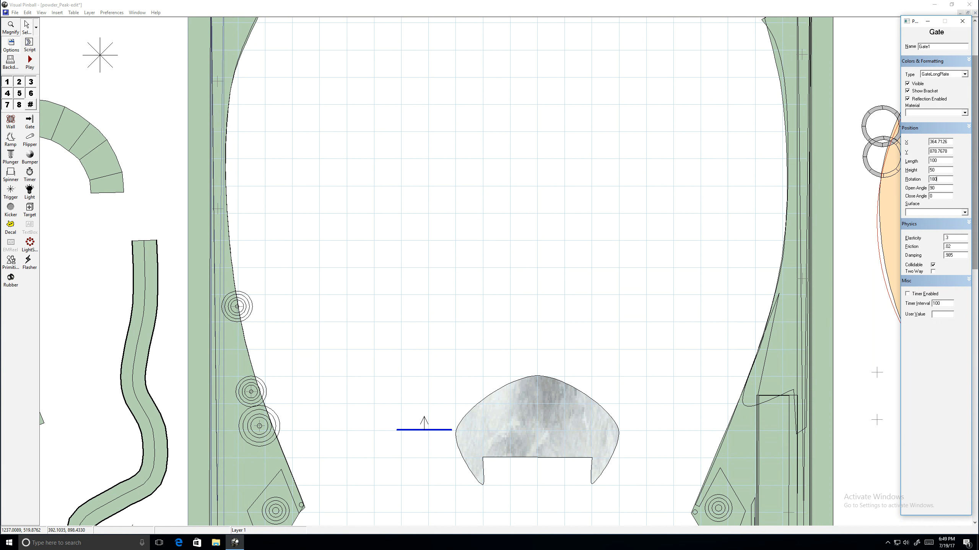
pyautogui.click(946, 191)
pyautogui.click(420, 417)
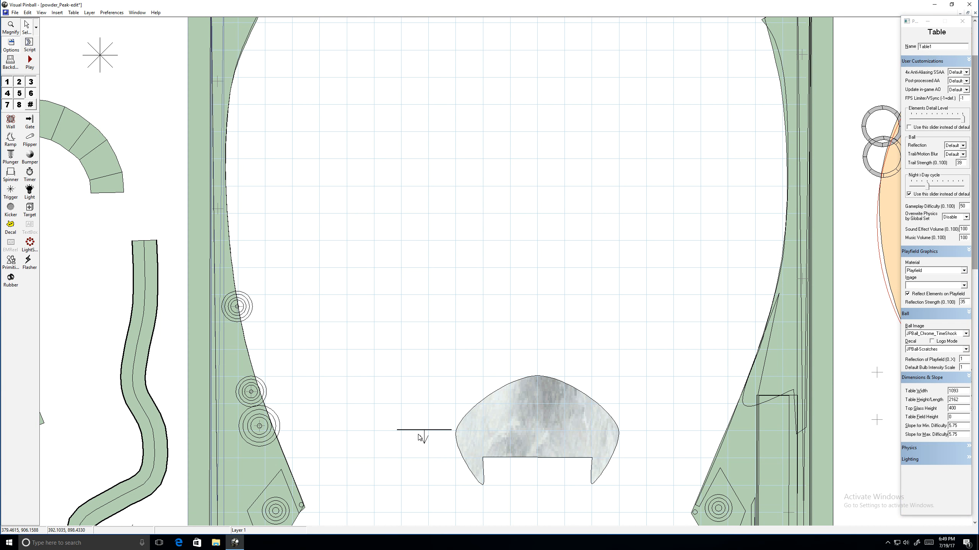
# Move the gate onto the middle of the dome-shaped wall, at about X 602, Y 906
pyautogui.moveTo(420, 429); pyautogui.dragTo(534, 435)
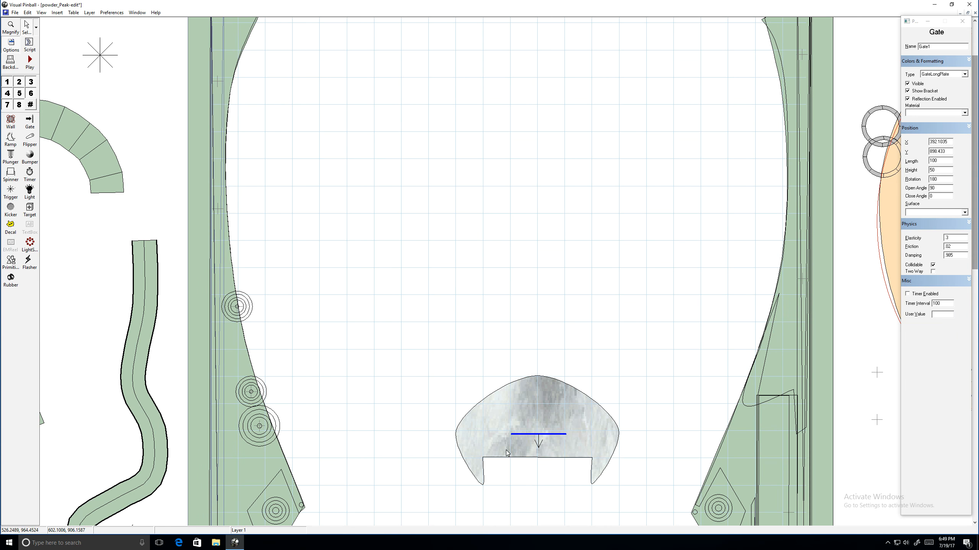
pyautogui.scroll(-3, 463, 414)
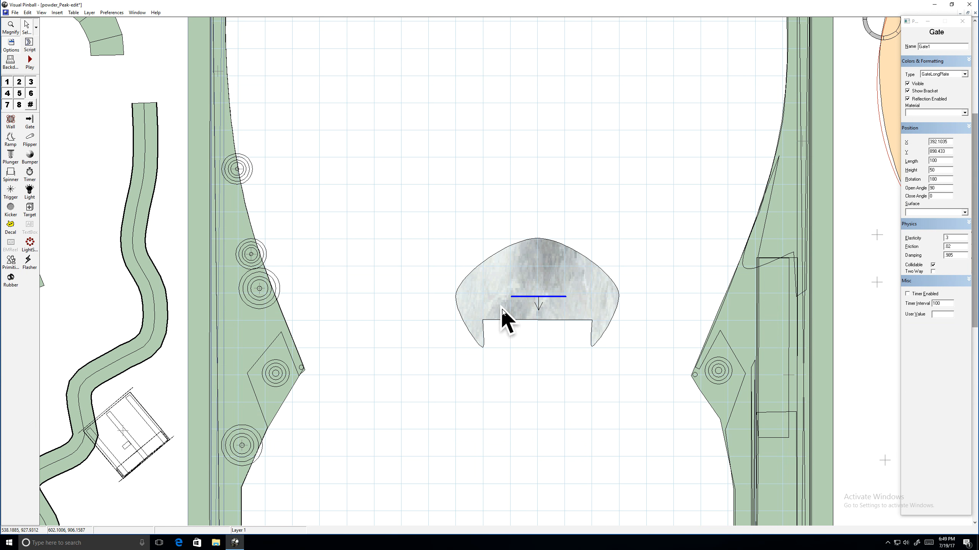
pyautogui.scroll(3, 540, 302)
pyautogui.scroll(-2, 544, 366)
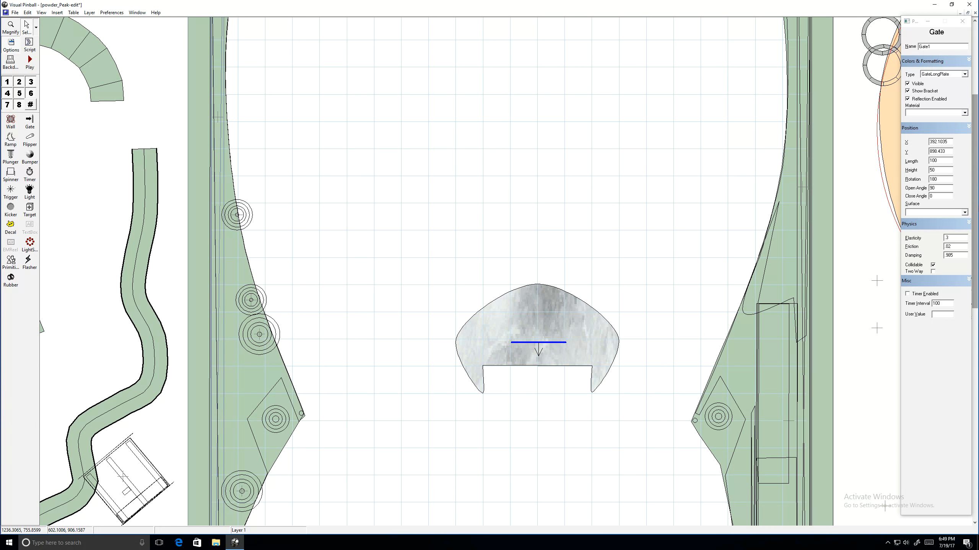
# Set the gate's surface to the dome-shaped wall beneath it, Wall5
pyautogui.click(513, 315)
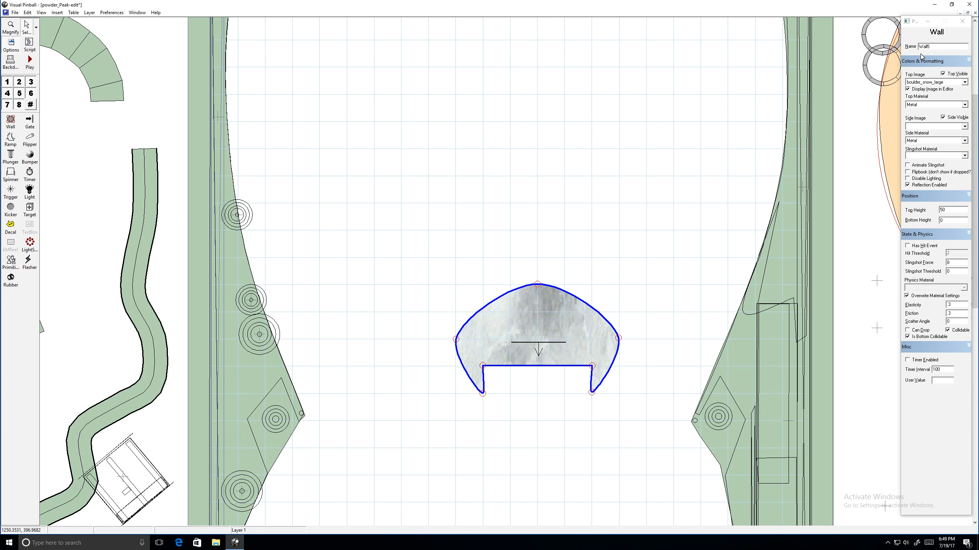
pyautogui.click(543, 343)
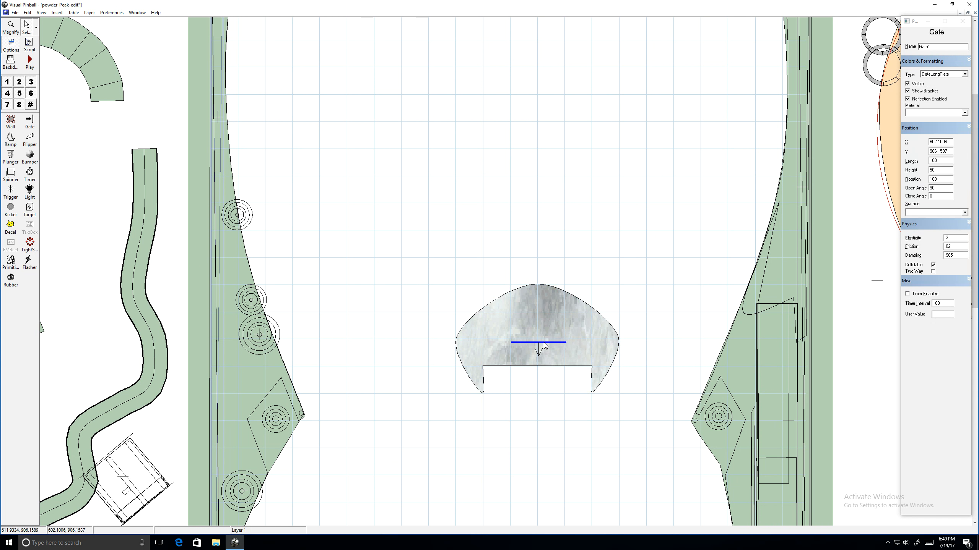
pyautogui.click(964, 212)
pyautogui.scroll(-5, 953, 228)
pyautogui.scroll(5, 951, 226)
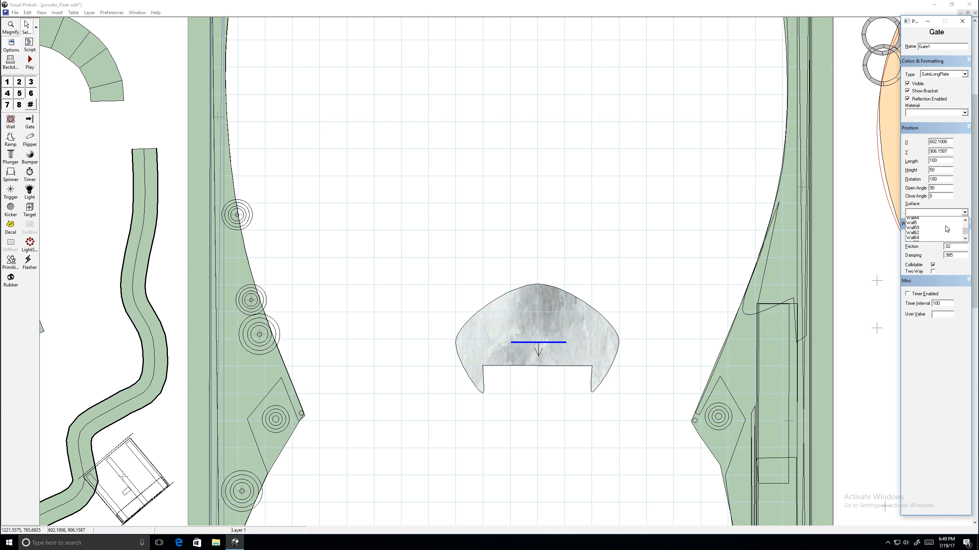
pyautogui.click(932, 234)
pyautogui.click(486, 235)
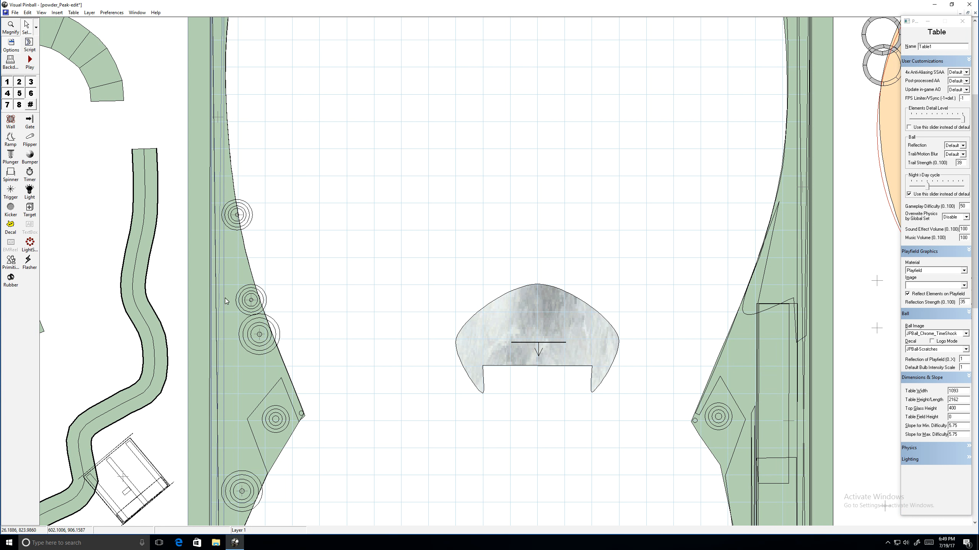
# Run the table to examine how the gate sits on the dome-shaped wall, and quit the player
pyautogui.click(30, 61)
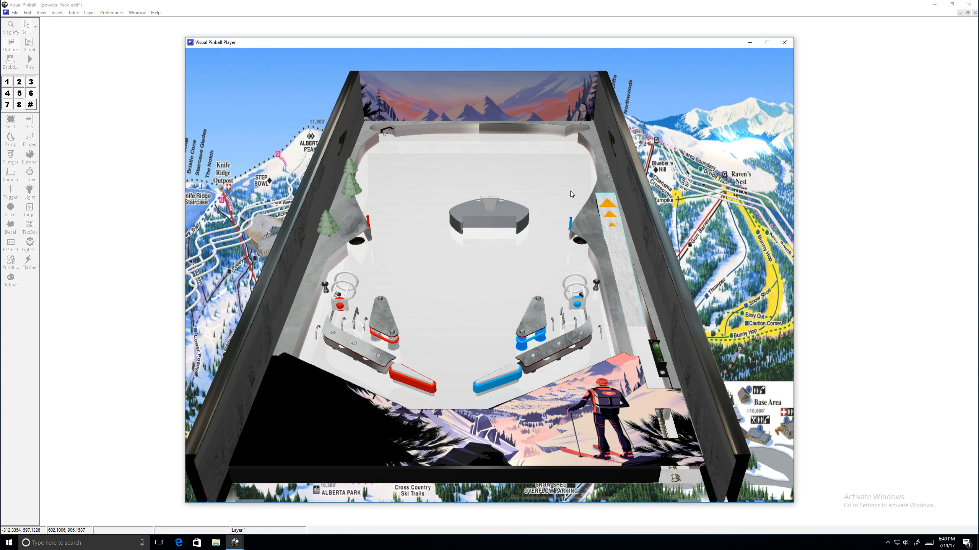
pyautogui.press('Escape')
pyautogui.press('q')
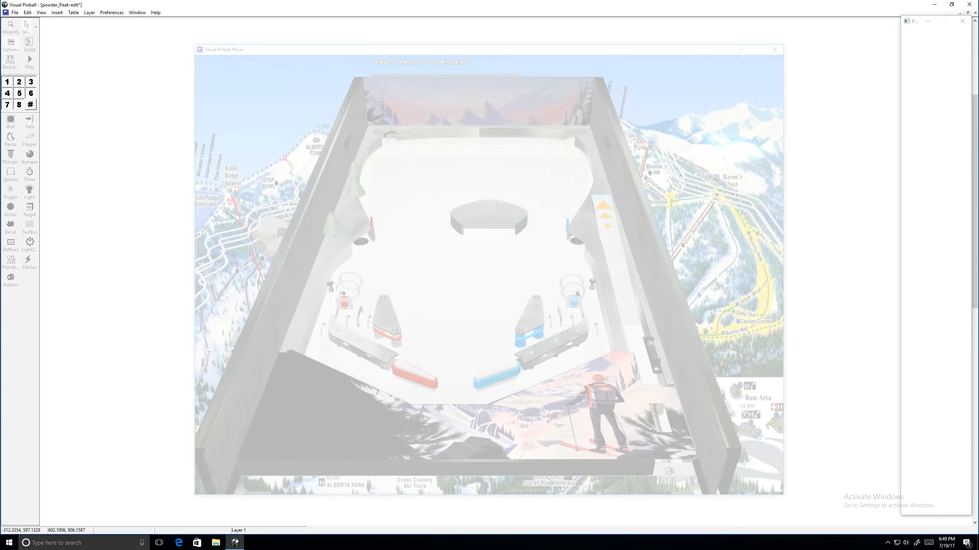
# Place a ramp just left of the dome-shaped wall and move it up until its lower end is level with the wall's lower tips
pyautogui.moveTo(1, 142)
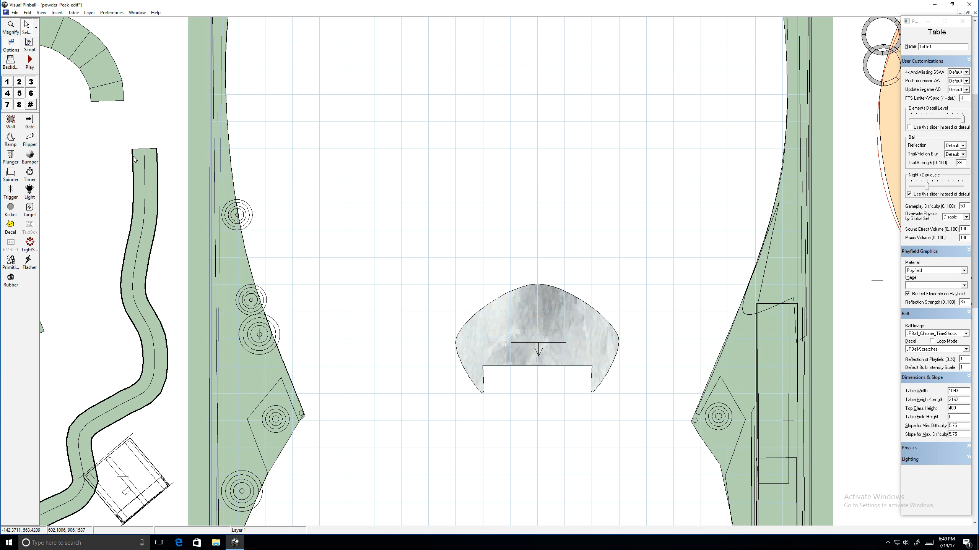
pyautogui.moveTo(2, 95)
pyautogui.click(10, 138)
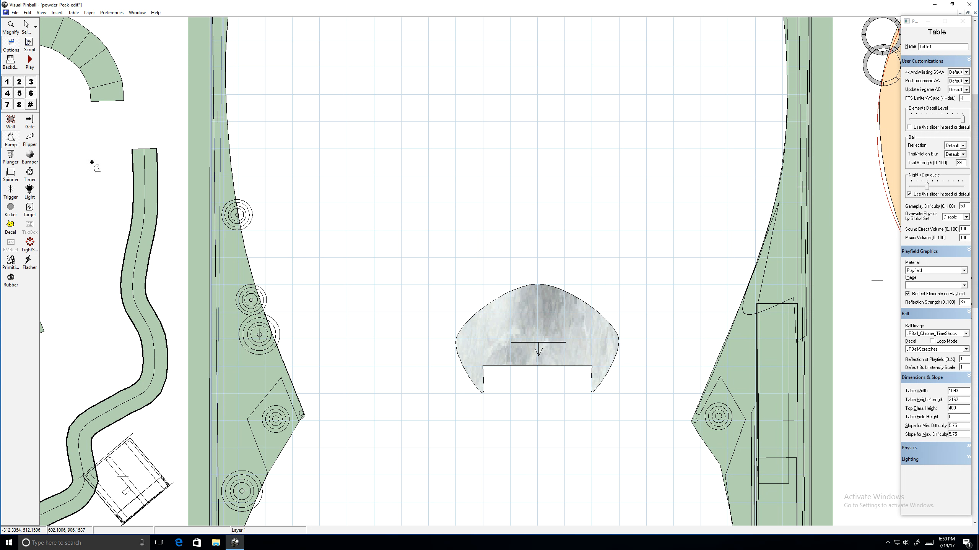
pyautogui.click(424, 387)
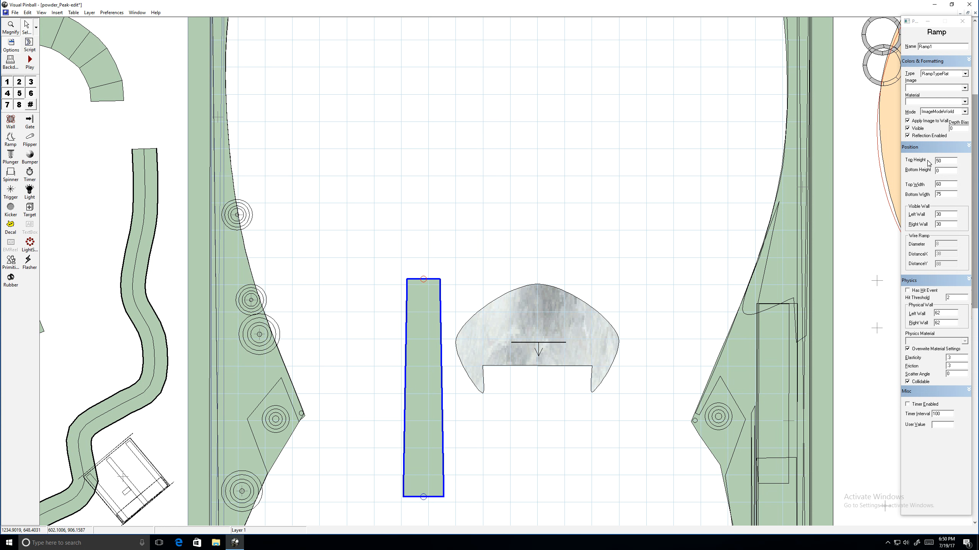
pyautogui.moveTo(419, 461); pyautogui.dragTo(422, 361)
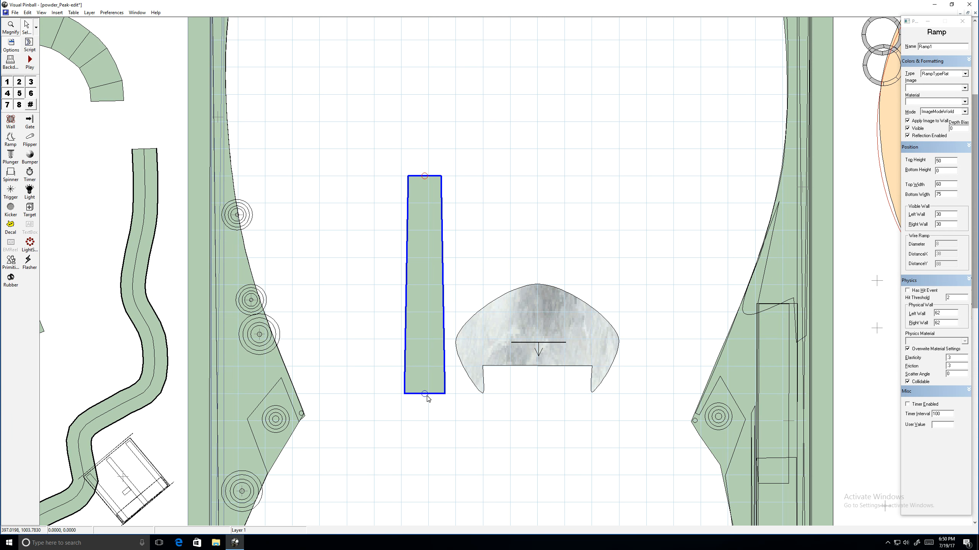
# Set the ramp's bottom width to 100 and shift both end points left, the lower one to about X 356, Y 999
pyautogui.click(945, 194)
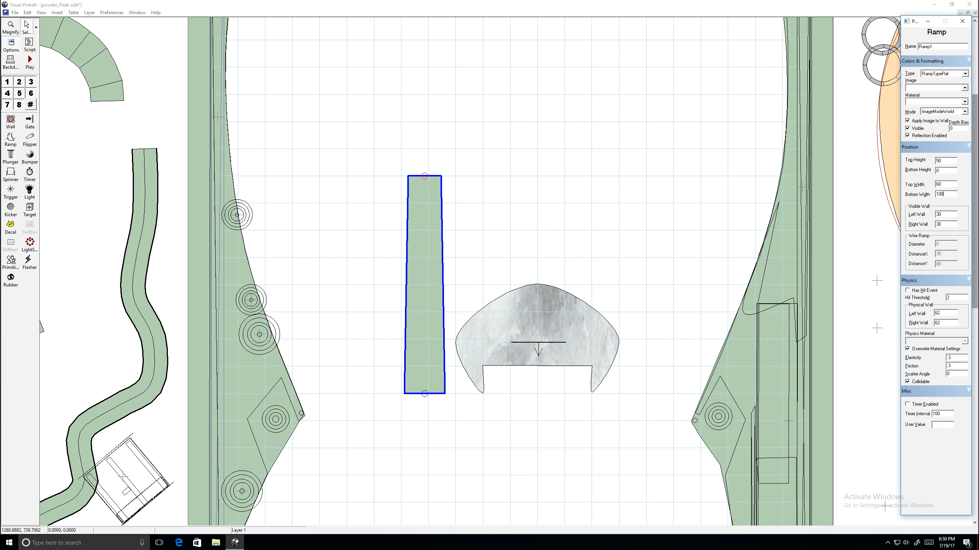
pyautogui.press('Tab')
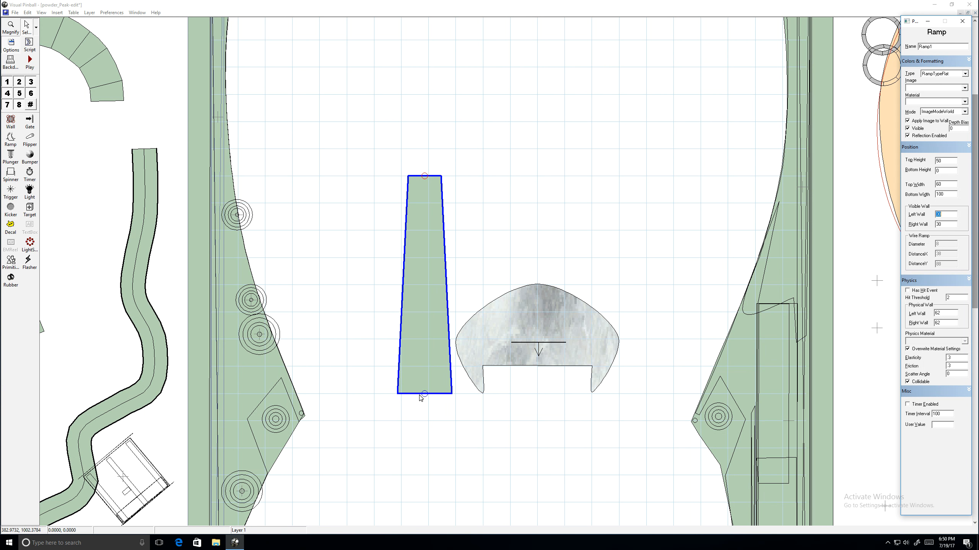
pyautogui.click(425, 394)
pyautogui.moveTo(427, 397); pyautogui.dragTo(404, 394)
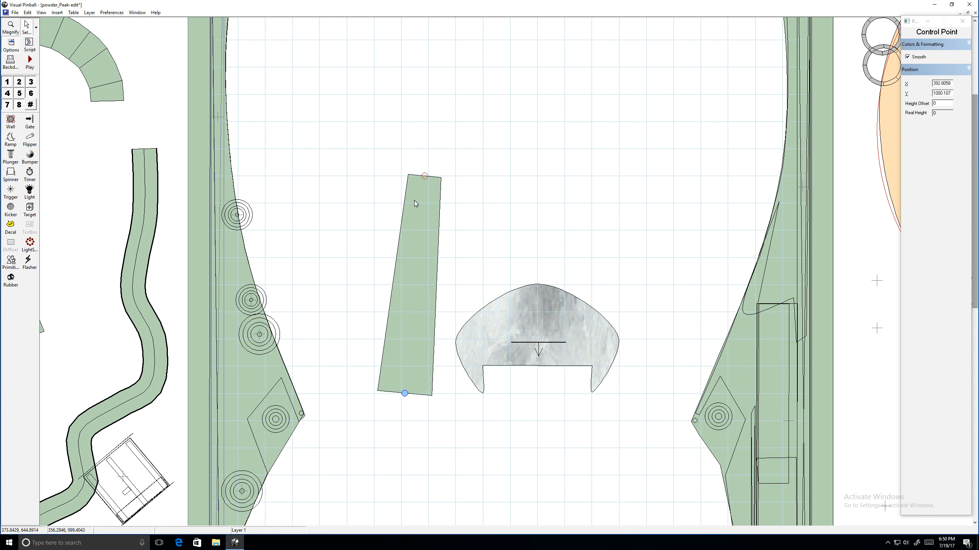
pyautogui.moveTo(424, 179); pyautogui.dragTo(400, 197)
# Add a control point midway along the ramp and bend its upper end over to the dome-shaped wall's peak, at about X 601, Y 810
pyautogui.click(528, 310)
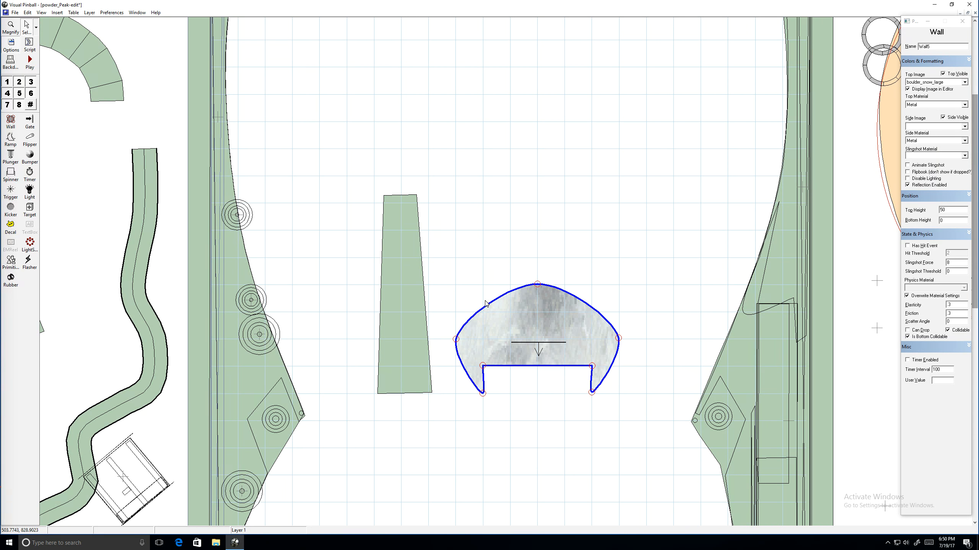
pyautogui.click(404, 221)
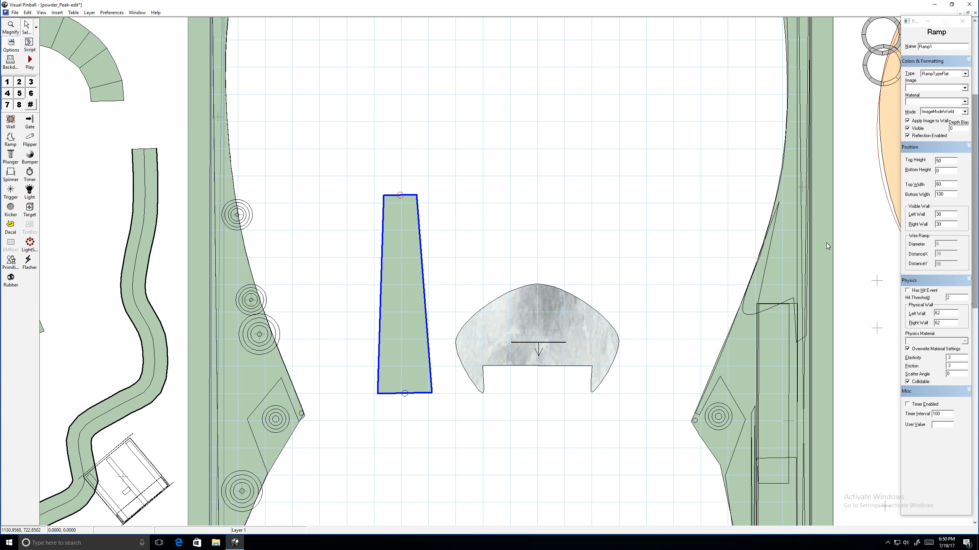
pyautogui.click(537, 300)
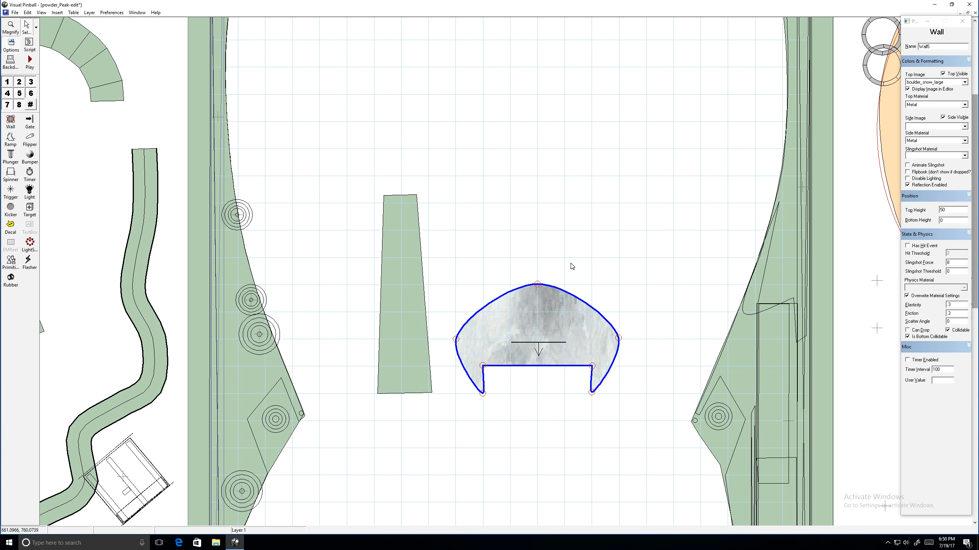
pyautogui.click(390, 243)
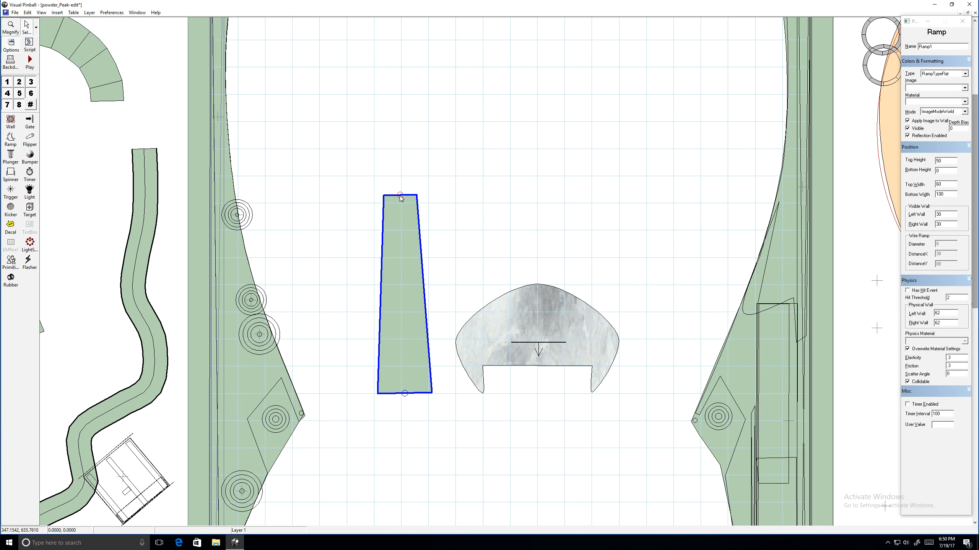
pyautogui.rightClick(400, 303)
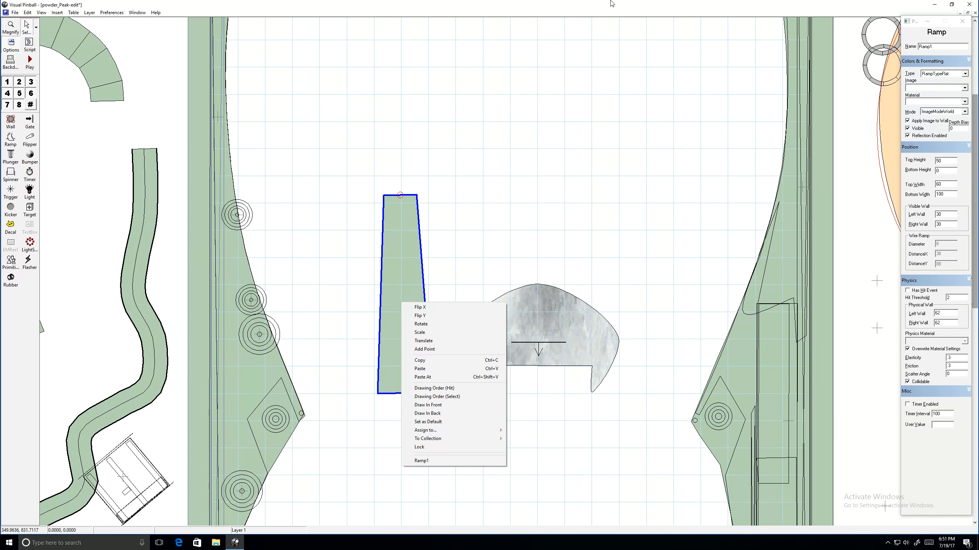
pyautogui.click(424, 349)
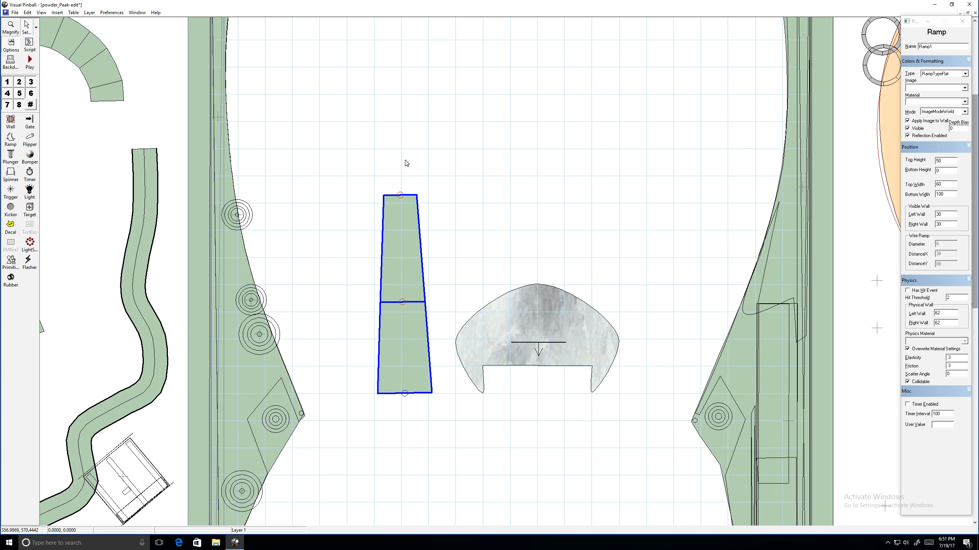
pyautogui.moveTo(399, 196); pyautogui.dragTo(537, 291)
# Add two control points along the ramp's bend and pull them outward to about X 380, Y 725 and X 462, Y 678
pyautogui.rightClick(436, 292)
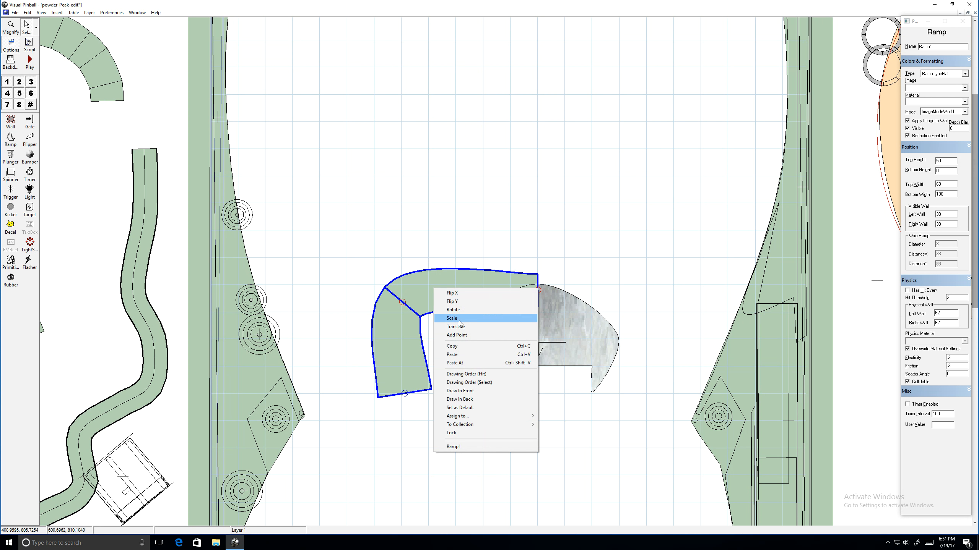
pyautogui.click(466, 335)
pyautogui.moveTo(433, 290); pyautogui.dragTo(418, 245)
pyautogui.rightClick(442, 241)
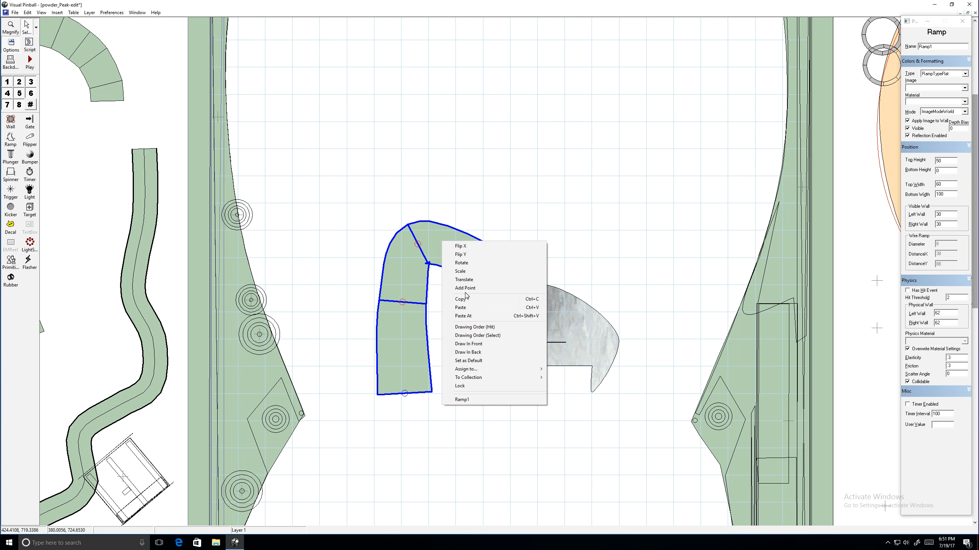
pyautogui.click(466, 287)
pyautogui.moveTo(442, 243); pyautogui.dragTo(463, 216)
# Add two control points along the ramp's descending right side and pull them outward to about X 550, Y 668 and X 597, Y 749
pyautogui.rightClick(470, 220)
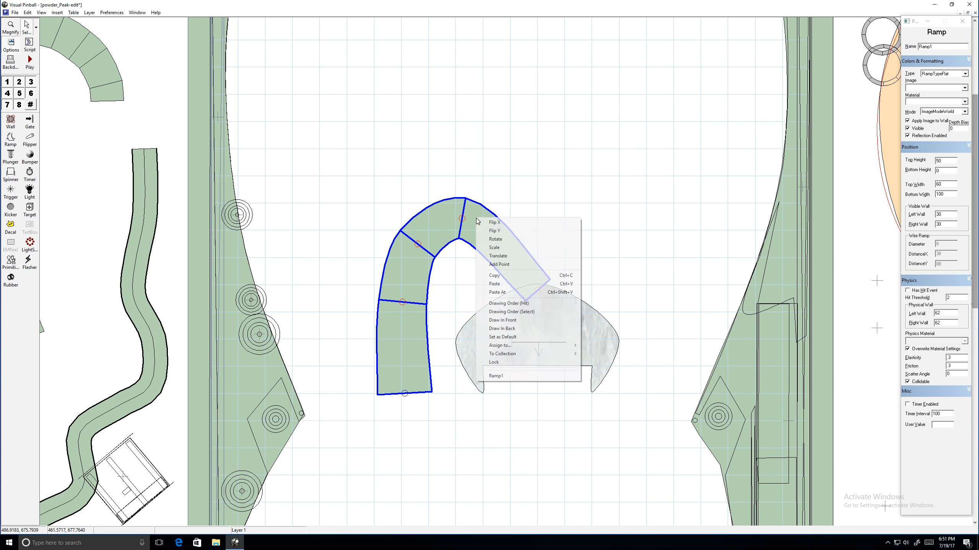
pyautogui.click(493, 265)
pyautogui.moveTo(473, 222); pyautogui.dragTo(510, 214)
pyautogui.rightClick(528, 243)
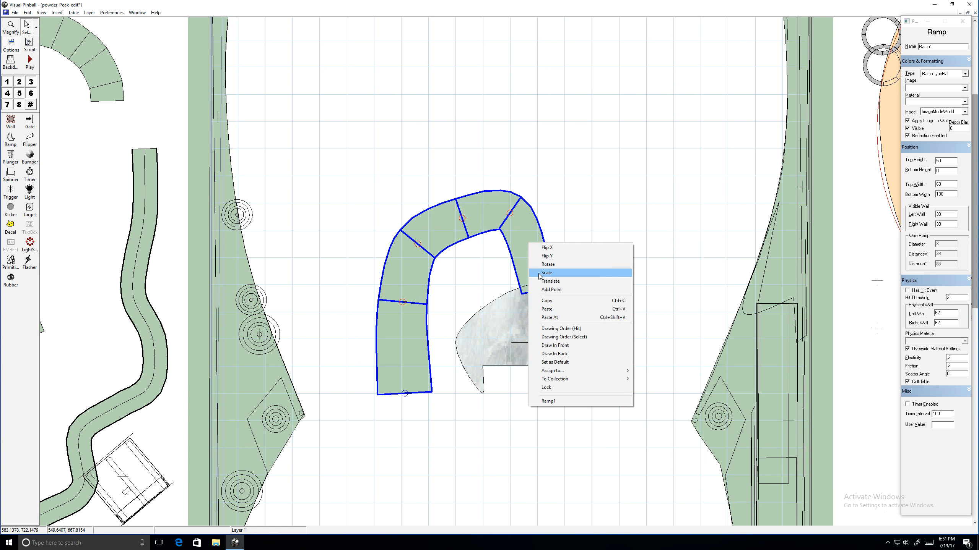
pyautogui.click(551, 288)
pyautogui.click(526, 243)
pyautogui.moveTo(532, 244); pyautogui.dragTo(541, 258)
# Add a control point at the top of the ramp's bend and raise the neighbouring point on its left to about X 442, Y 636
pyautogui.rightClick(490, 213)
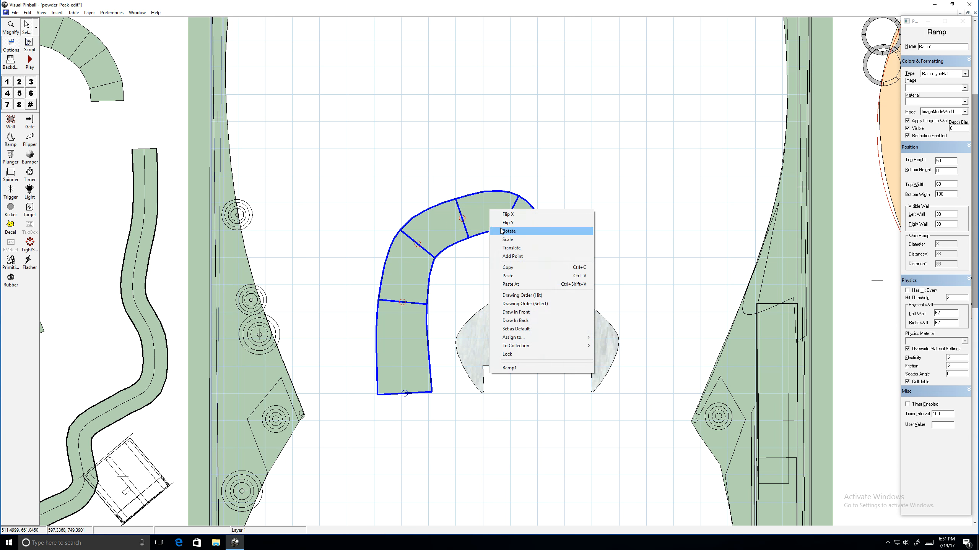
pyautogui.click(512, 258)
pyautogui.moveTo(490, 213); pyautogui.dragTo(452, 196)
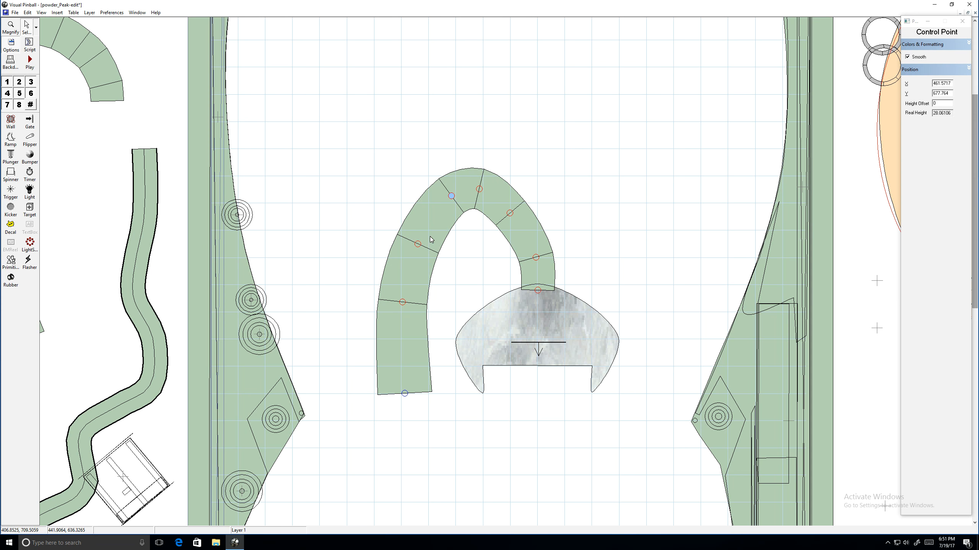
# Add a control point on the bend's left shoulder and shift the point below it outward to about X 367, Y 728
pyautogui.rightClick(433, 210)
pyautogui.click(455, 257)
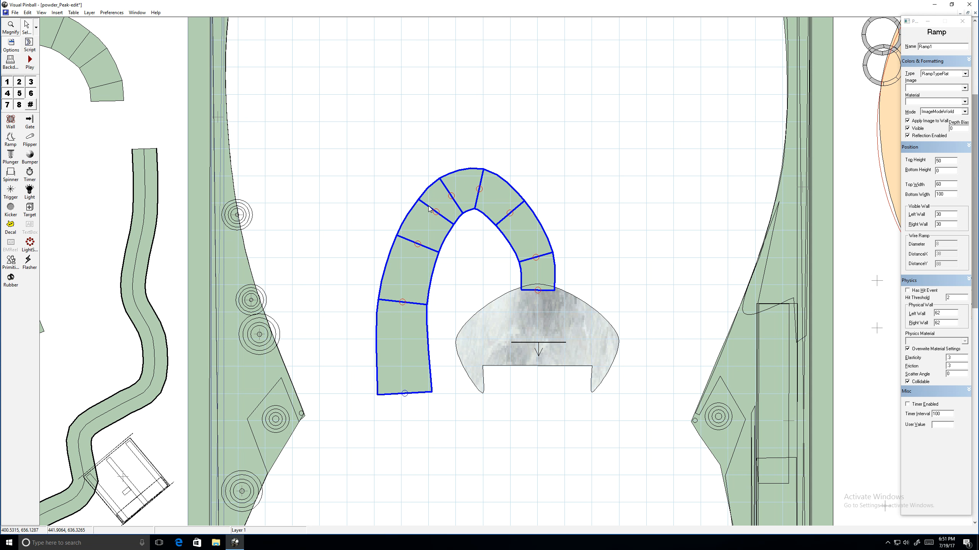
pyautogui.moveTo(434, 213); pyautogui.dragTo(410, 247)
pyautogui.hotkey('ctrl', 'z')
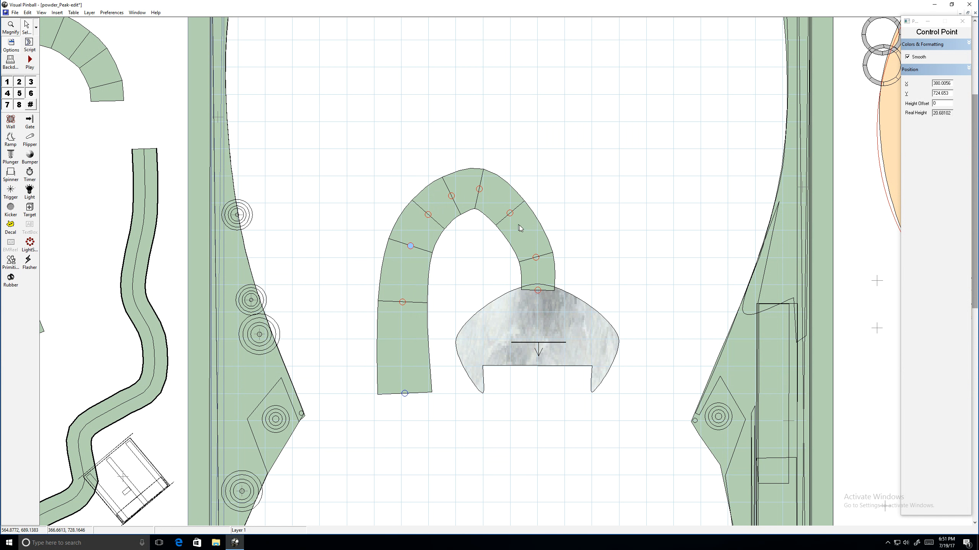
# Round out the bend's right shoulder by nudging its control point outward and adding another above it at about X 537, Y 633
pyautogui.moveTo(511, 214); pyautogui.dragTo(517, 212)
pyautogui.rightClick(496, 198)
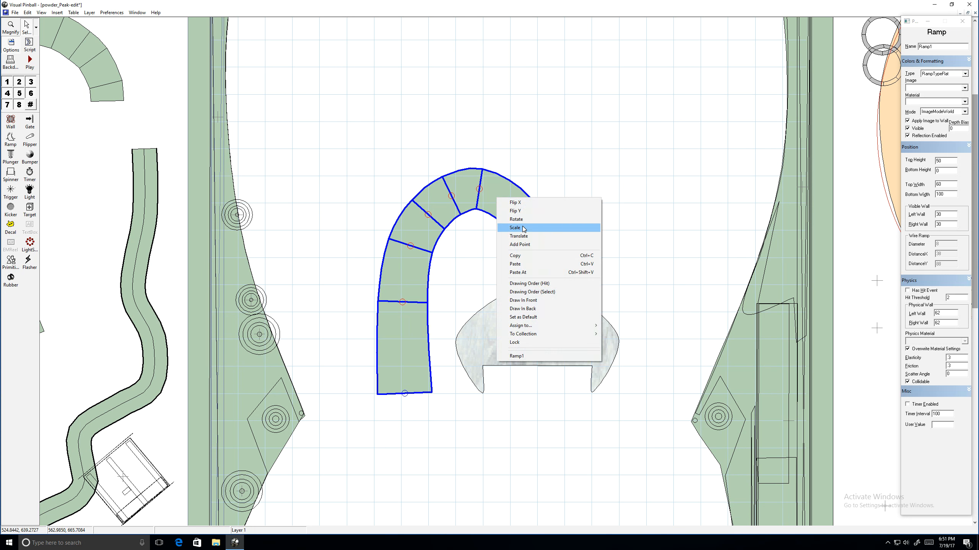
pyautogui.click(524, 244)
pyautogui.moveTo(519, 216); pyautogui.dragTo(504, 197)
pyautogui.click(499, 196)
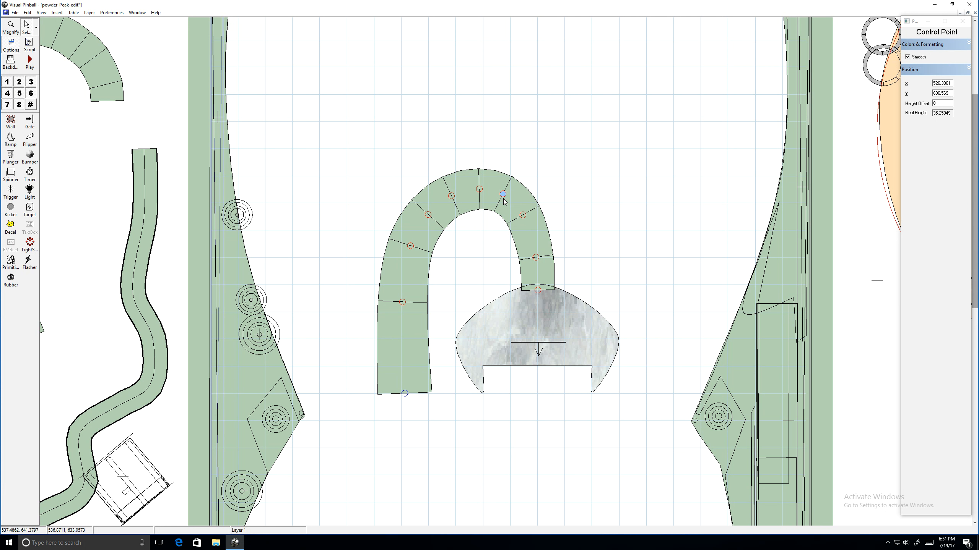
# Set the ramp's bottom width to 150, then move its lower end to about X 371, Y 1003 and upper end to about X 603, Y 889
pyautogui.click(414, 384)
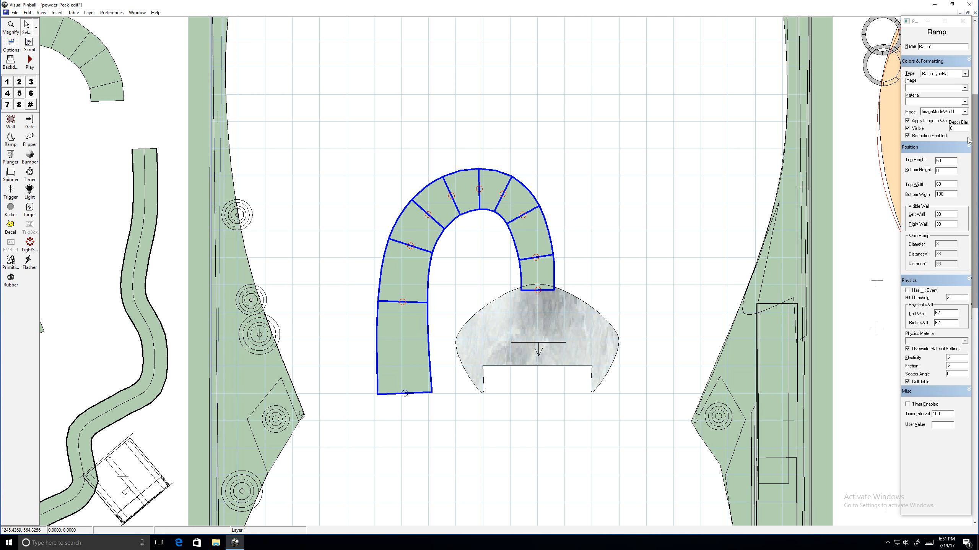
pyautogui.click(945, 198)
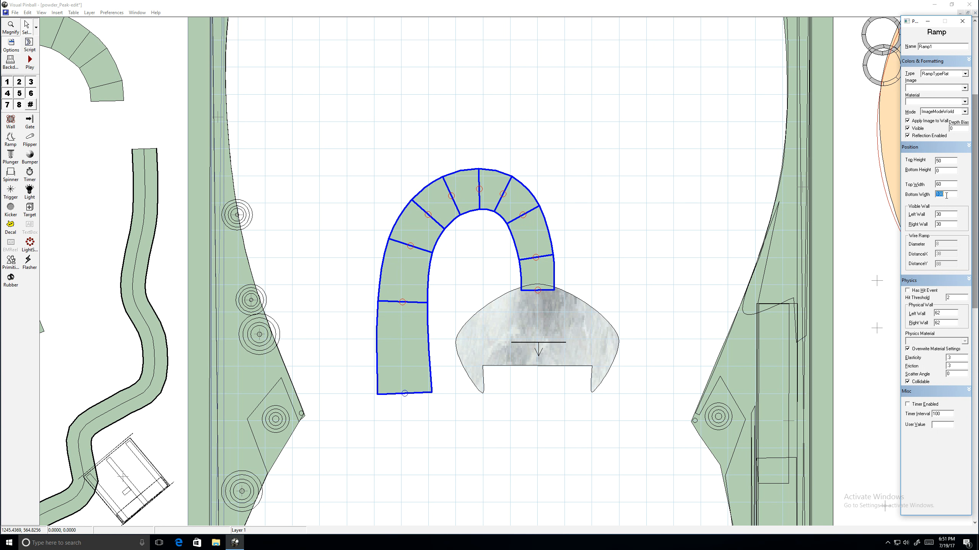
pyautogui.write('150')
pyautogui.press('Tab')
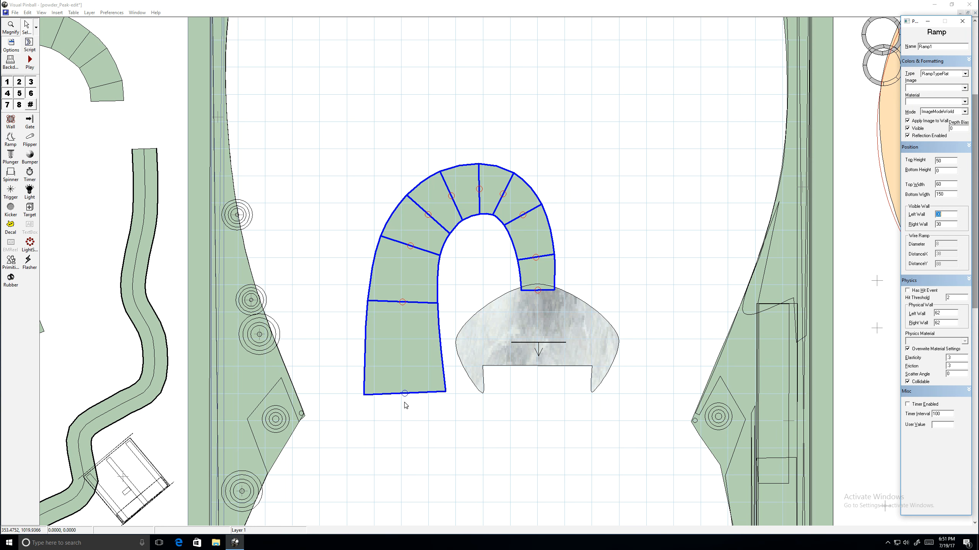
pyautogui.moveTo(405, 395); pyautogui.dragTo(412, 396)
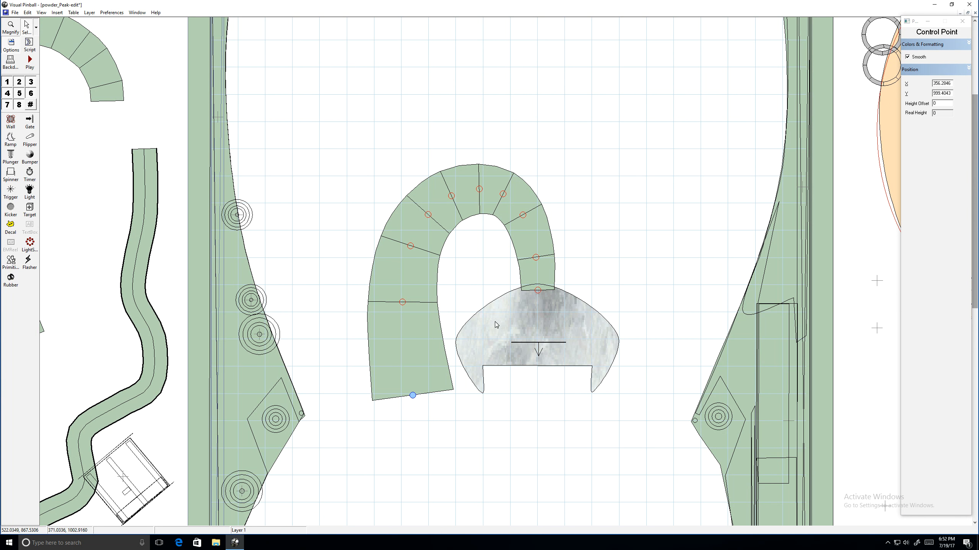
pyautogui.moveTo(538, 293); pyautogui.dragTo(539, 336)
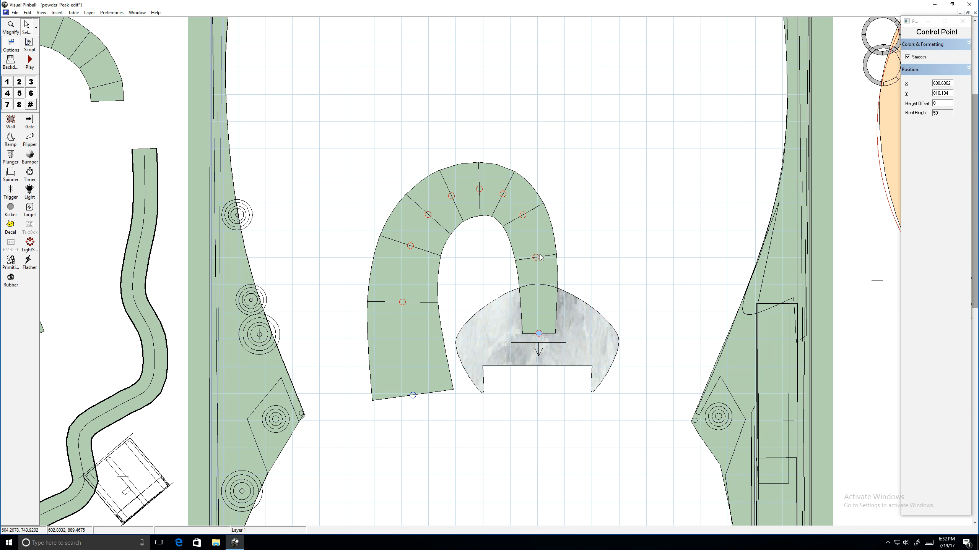
# Play-test the table by shooting the ball up the new ramp with the flippers, and quit back to the editor
pyautogui.click(29, 61)
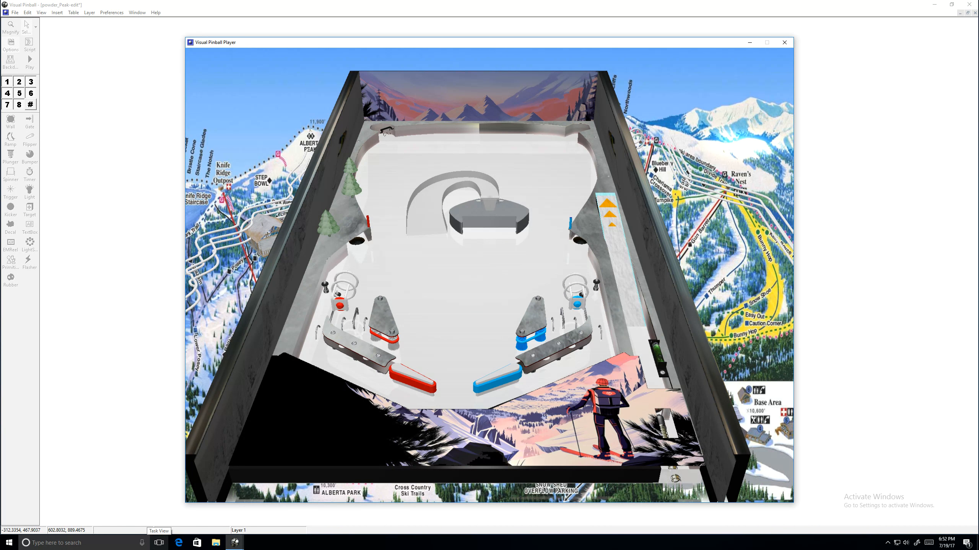
pyautogui.press('Shift_R')
pyautogui.press('Shift_L')
pyautogui.press('Shift_L')
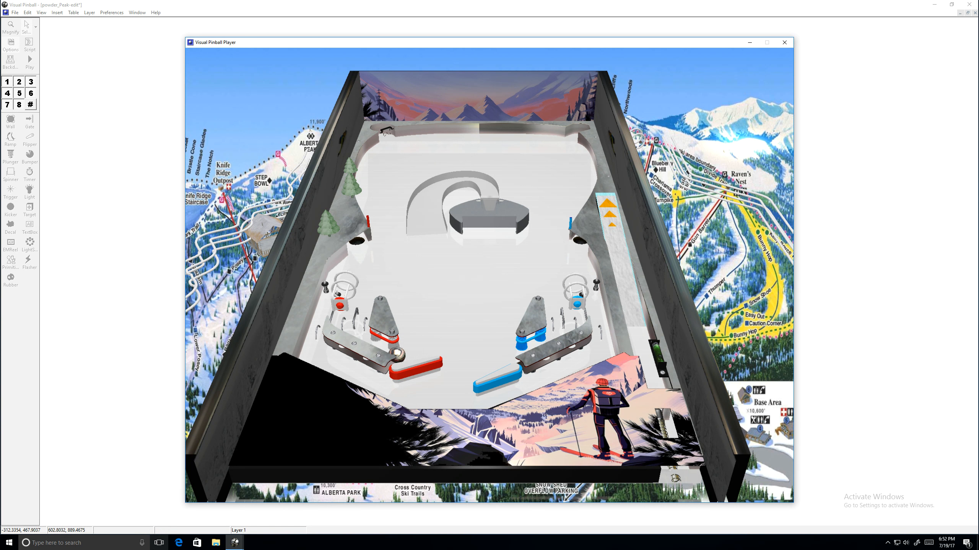
pyautogui.press('Shift_L')
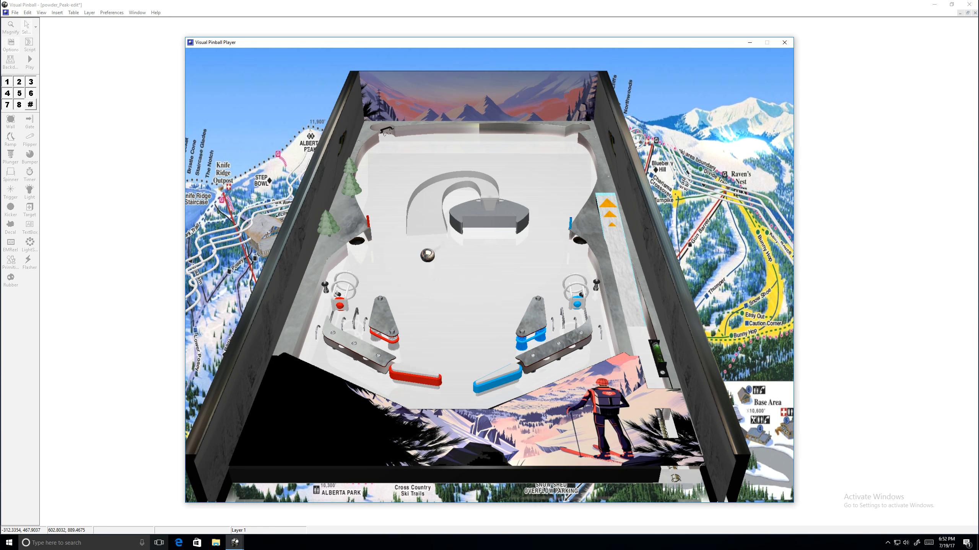
pyautogui.press('Shift_L')
pyautogui.press('Shift_L')
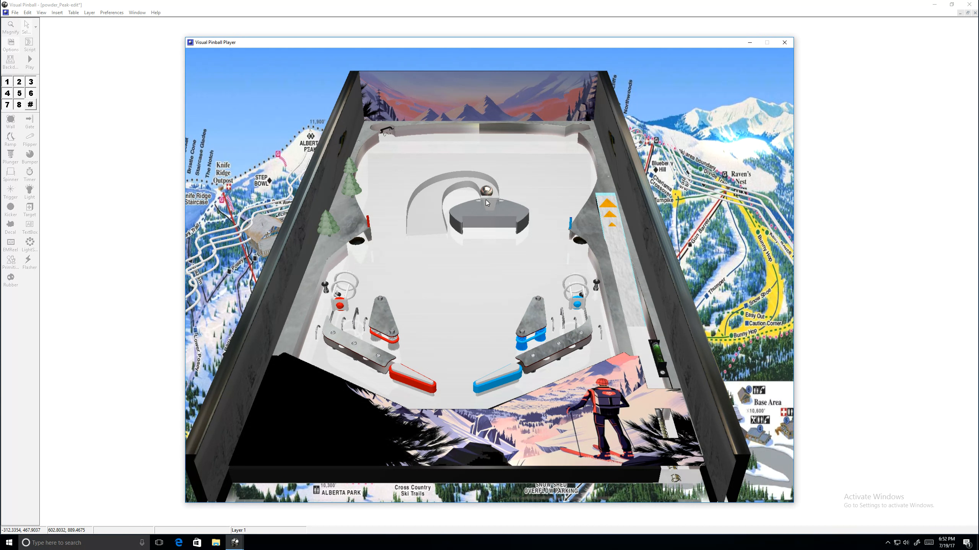
pyautogui.press('Escape')
pyautogui.press('q')
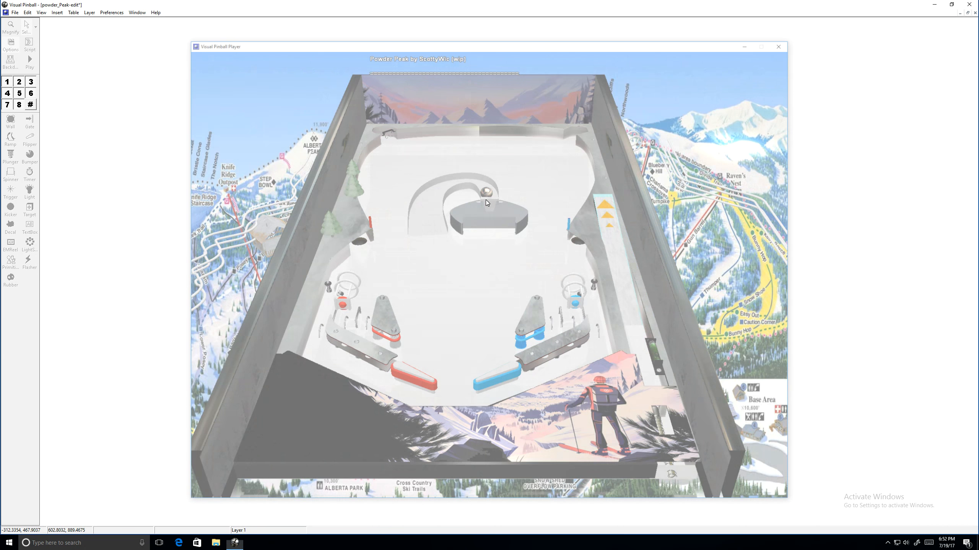
# Set the ramp's top height to 70
pyautogui.click(553, 266)
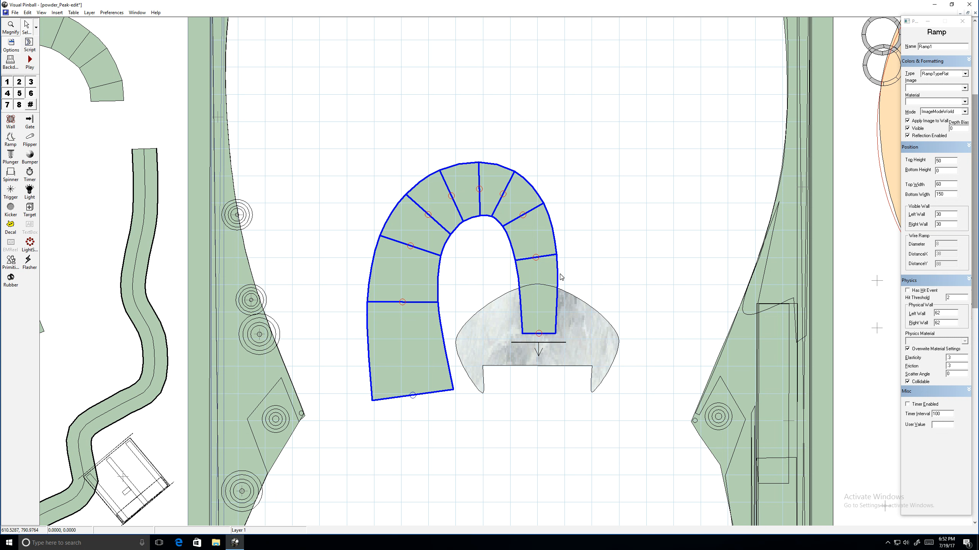
pyautogui.click(948, 159)
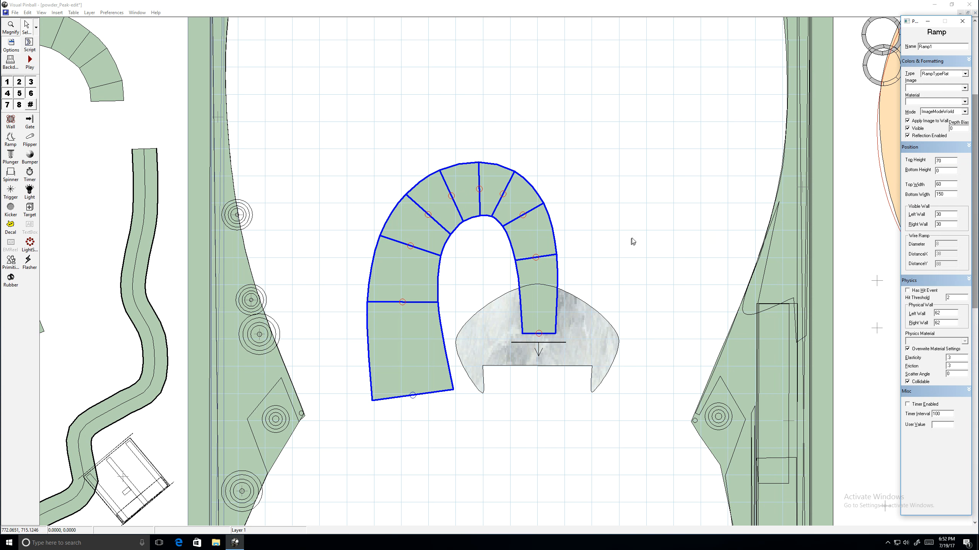
pyautogui.click(608, 256)
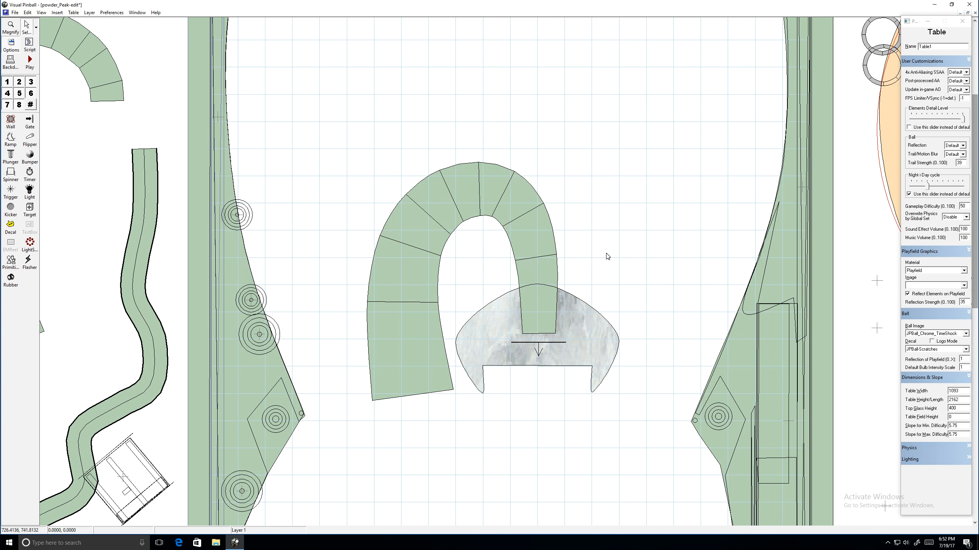
# Play-test the table again, launching balls and aiming them with the flippers at the raised ramp, and return to the editor
pyautogui.click(30, 61)
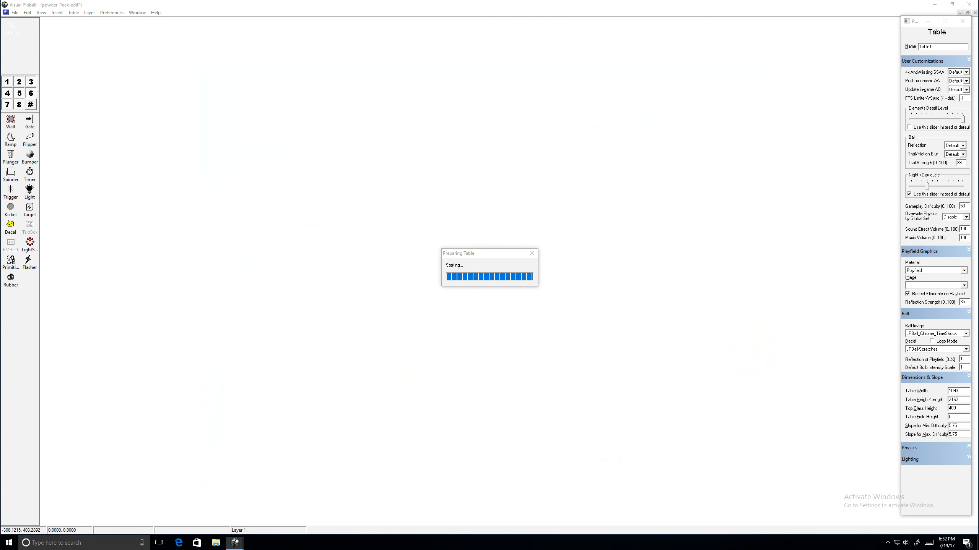
pyautogui.press('Shift_R')
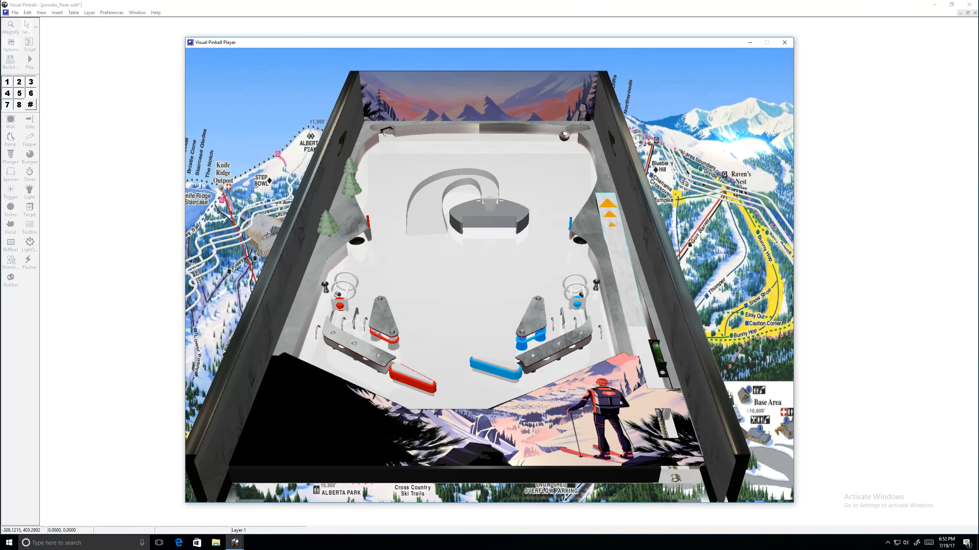
pyautogui.press('Shift_L')
pyautogui.press('Shift_R')
pyautogui.press('Shift_R')
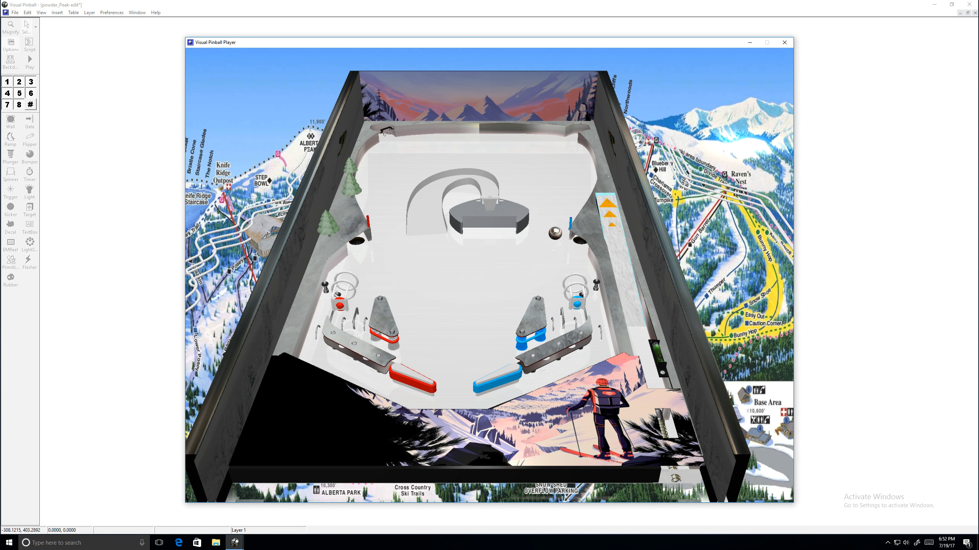
pyautogui.press('Shift_R')
pyautogui.press('Shift_L')
pyautogui.press('Return')
pyautogui.press('Shift_R')
pyautogui.press('Shift_L')
pyautogui.press('Return')
pyautogui.press('Shift_R')
pyautogui.press('Shift_L')
pyautogui.press('Shift_L')
pyautogui.press('Shift_L')
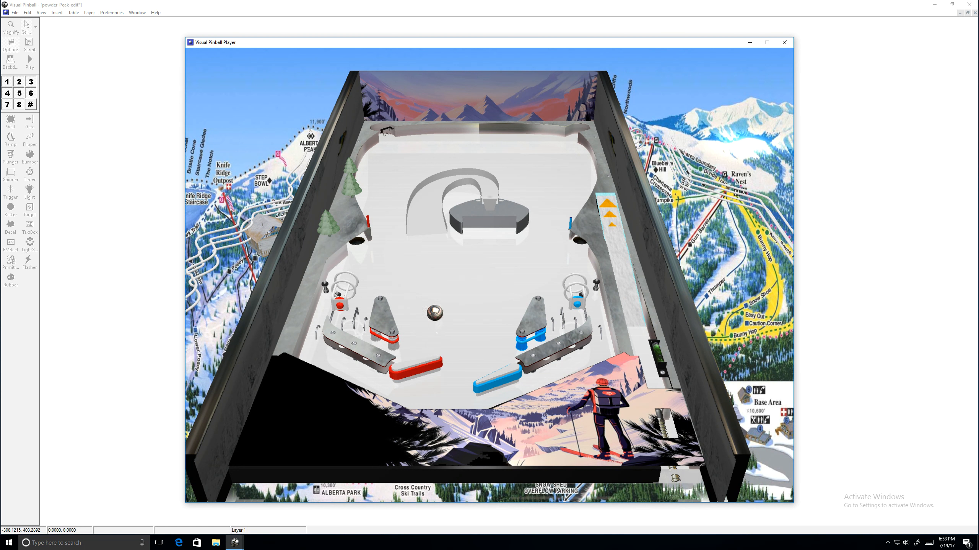
pyautogui.press('Shift_R')
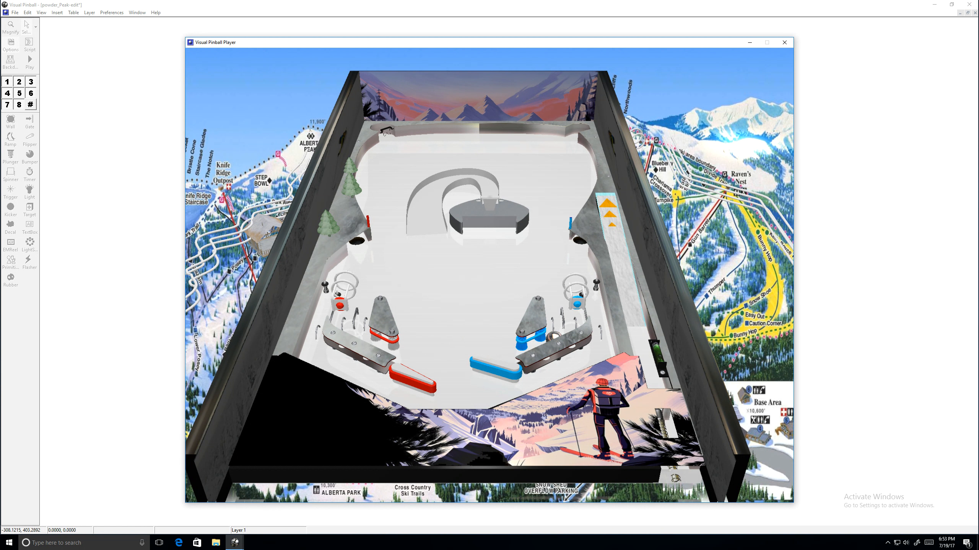
pyautogui.press('Shift_R')
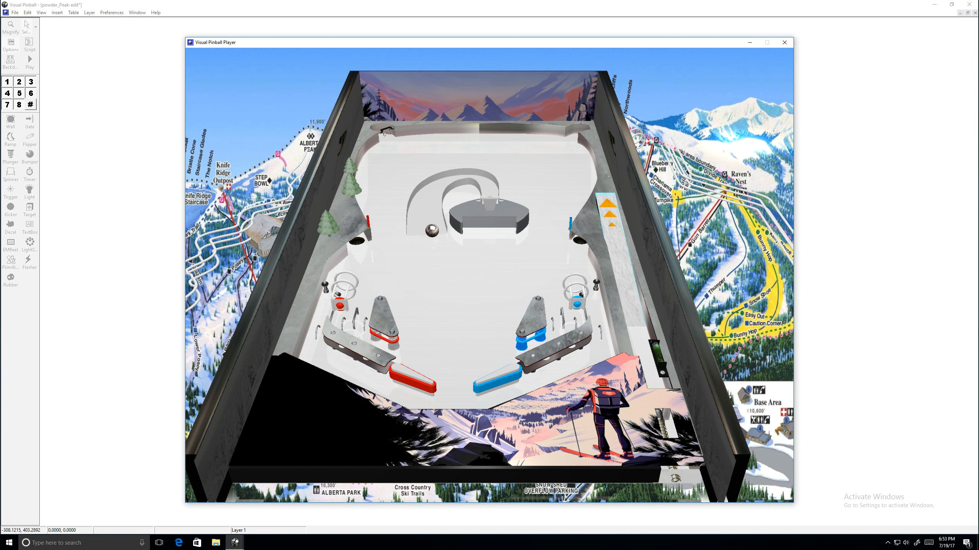
pyautogui.press('Shift_L')
pyautogui.press('Shift_R')
pyautogui.press('Shift_R')
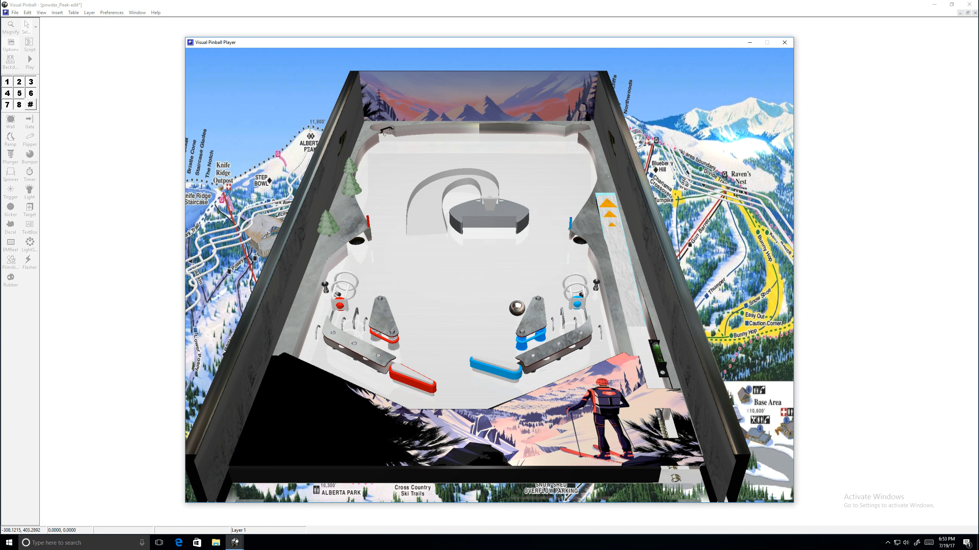
pyautogui.press('Shift_R')
pyautogui.press('Shift_R')
pyautogui.press('Shift_R')
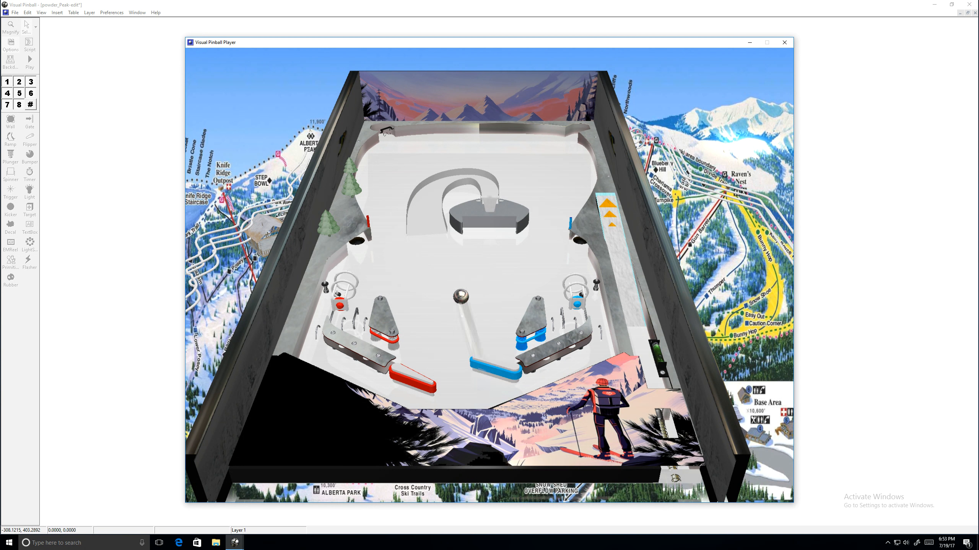
pyautogui.press('Shift_L')
pyautogui.press('Shift_R')
pyautogui.press('Shift_R')
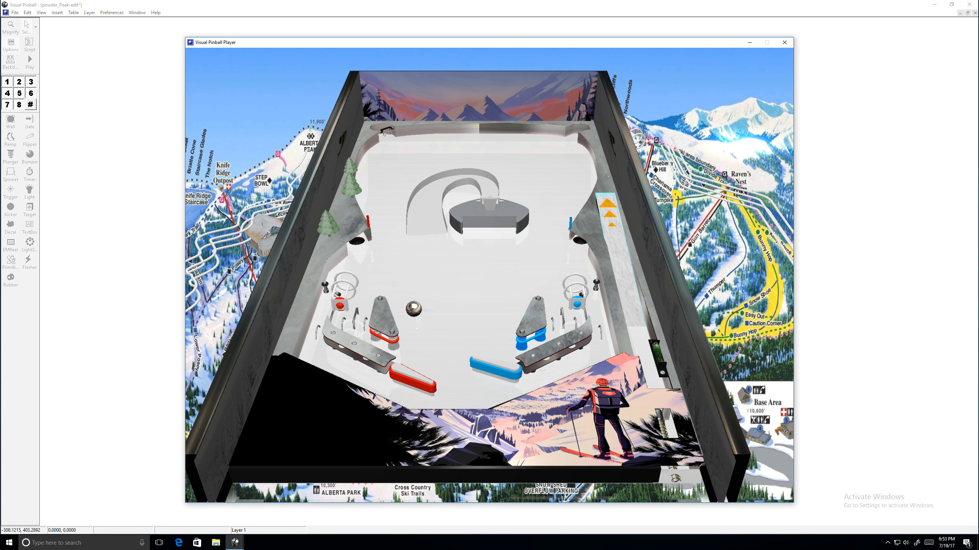
pyautogui.press('Shift_L')
pyautogui.press('Shift_R')
pyautogui.press('Shift_R')
pyautogui.press('Shift_R')
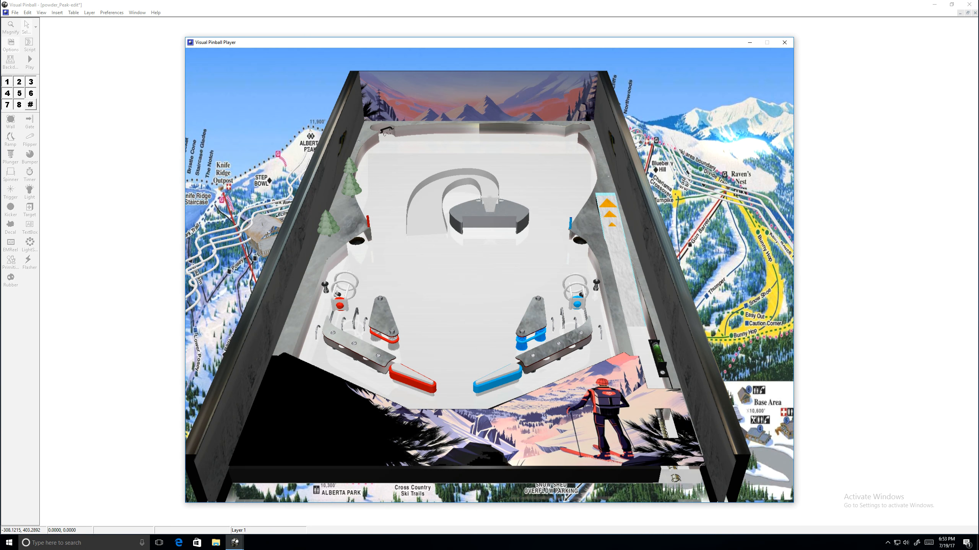
pyautogui.press('Return')
pyautogui.press('Shift_R')
pyautogui.press('Shift_L')
pyautogui.press('Shift_R')
pyautogui.press('Shift_L')
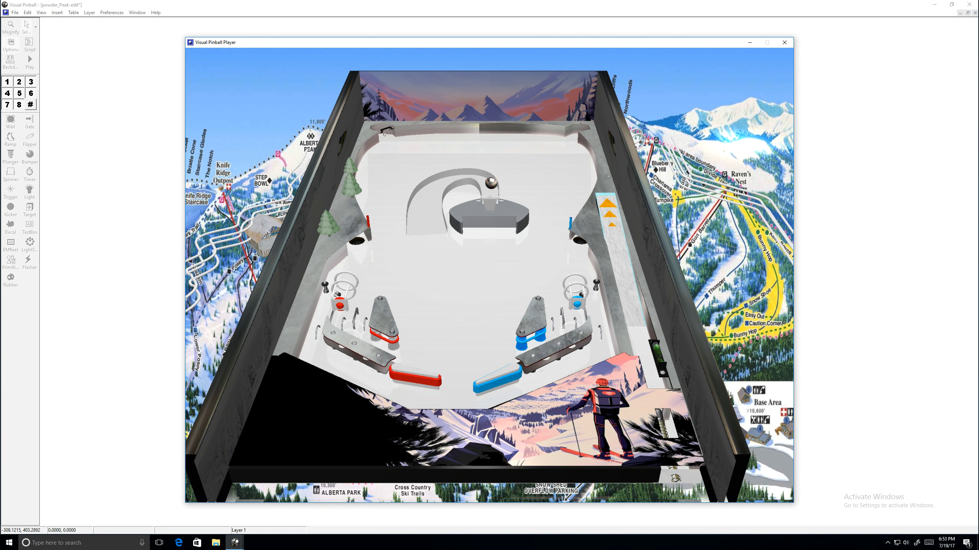
pyautogui.press('Shift_R')
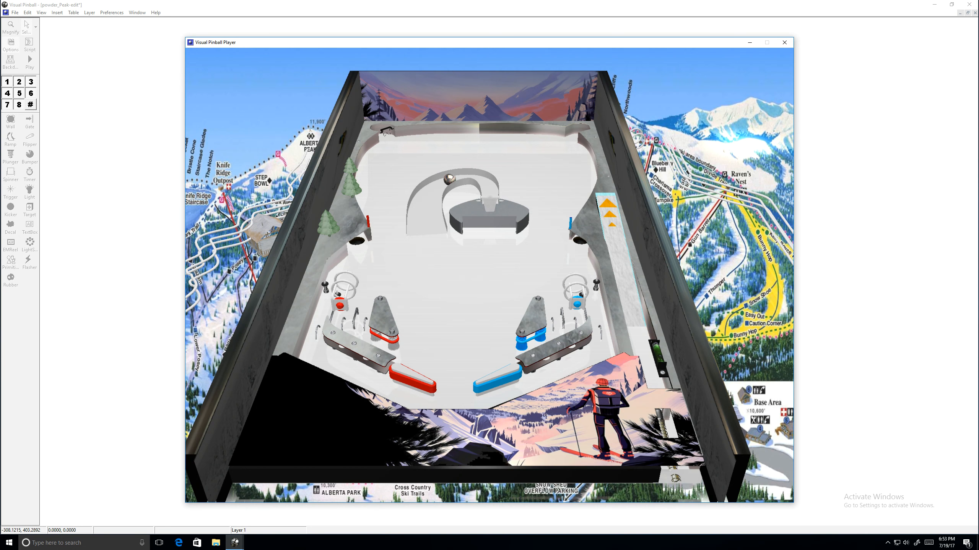
pyautogui.press('Shift_L')
pyautogui.press('Shift_R')
pyautogui.press('Shift_R')
pyautogui.press('Shift_L')
pyautogui.press('Shift_R')
pyautogui.press('Escape')
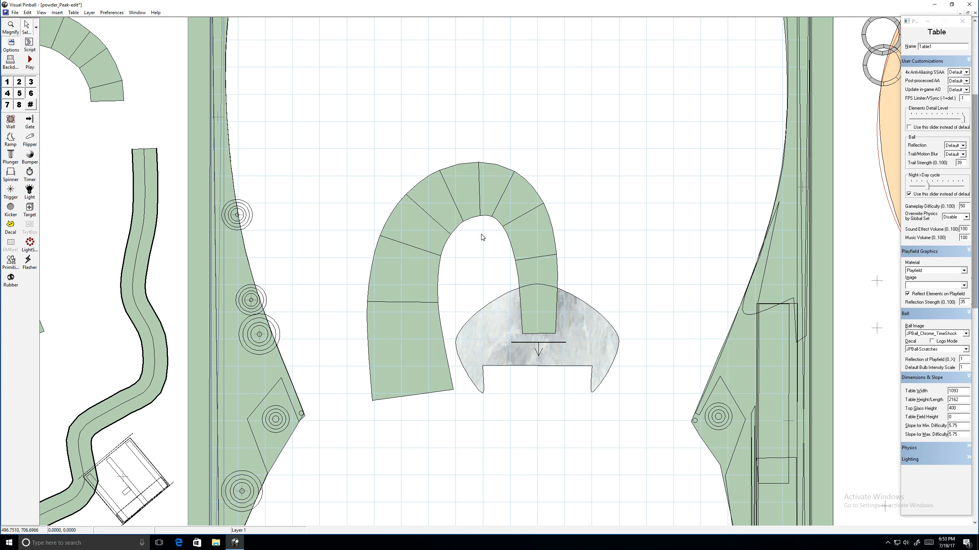
# Examine the curved ramp's height, width, visible wall and physical wall settings
pyautogui.click(422, 234)
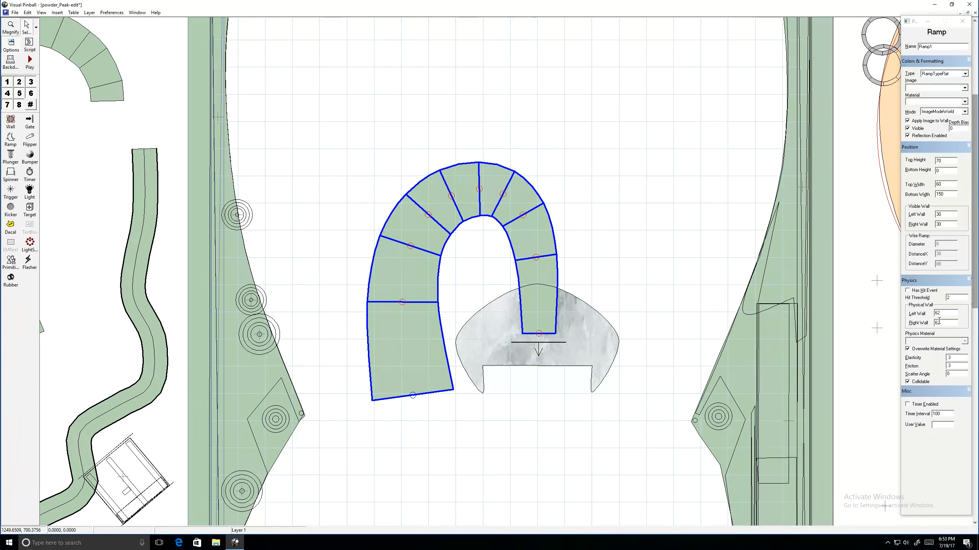
pyautogui.click(945, 210)
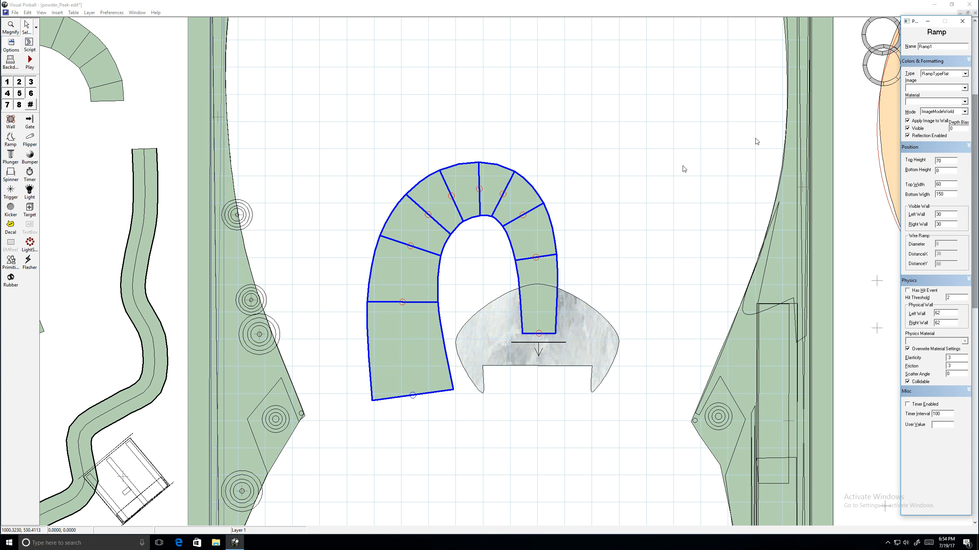
pyautogui.click(591, 180)
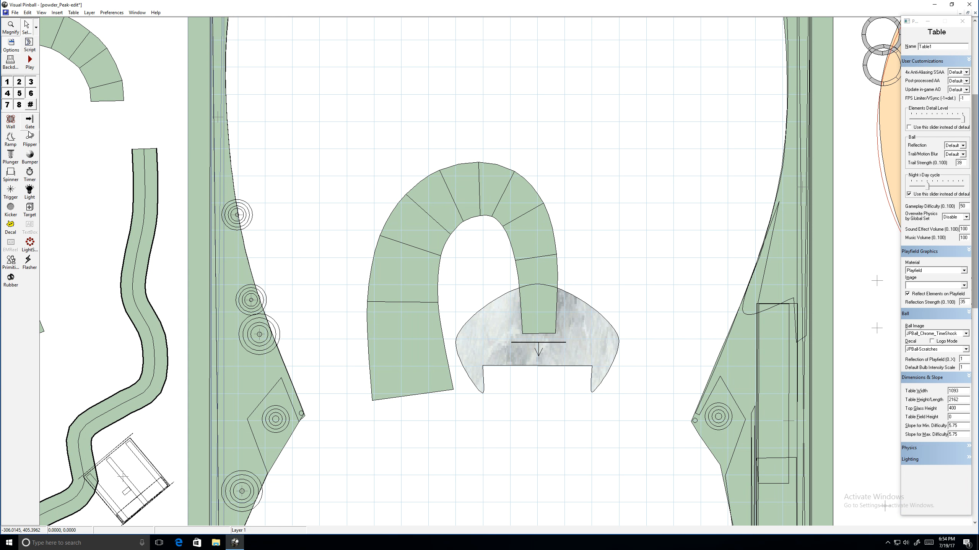
# Copy the right flipper at the lower end of the playfield
pyautogui.scroll(-8, 376, 189)
pyautogui.scroll(-4, 375, 189)
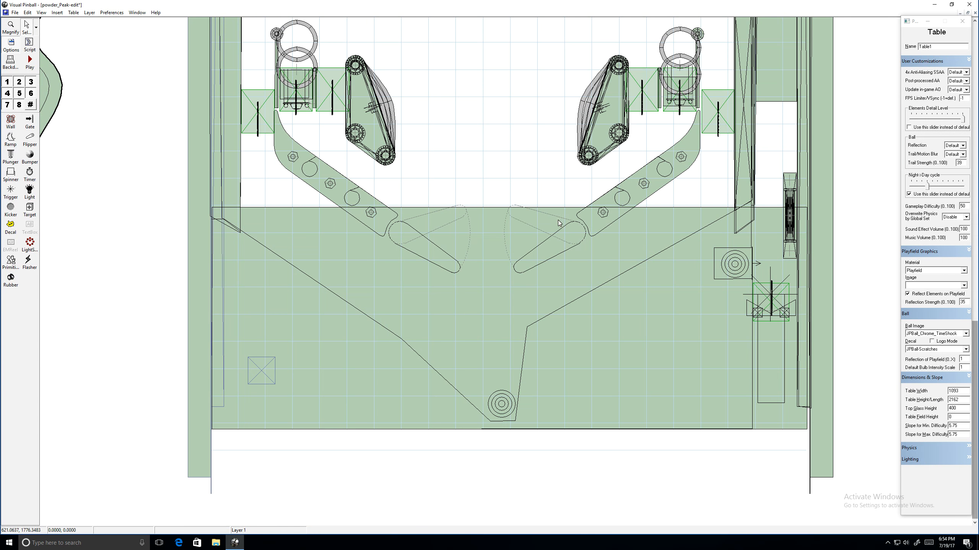
pyautogui.click(582, 240)
pyautogui.click(577, 239)
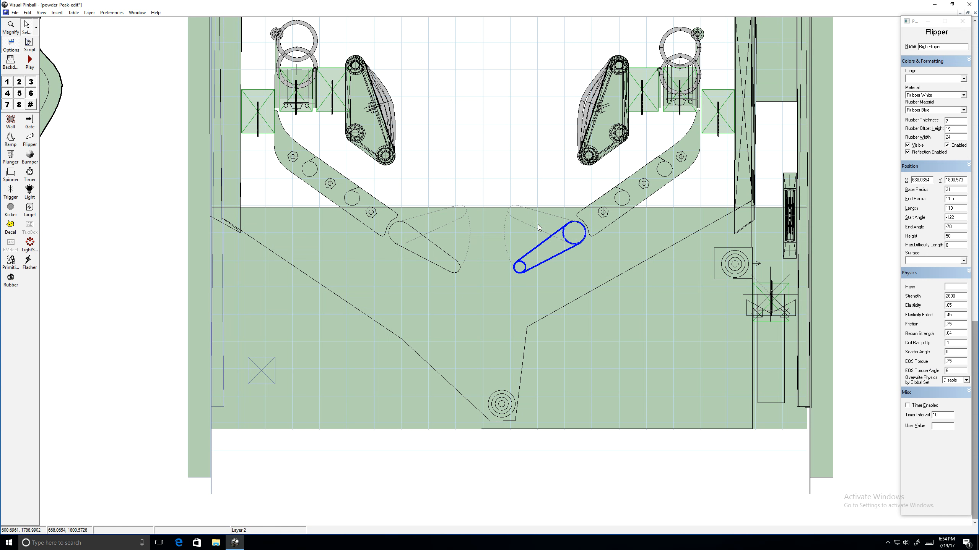
# Move the ramp's upper end control point to about X 604, Y 826
pyautogui.scroll(10, 571, 216)
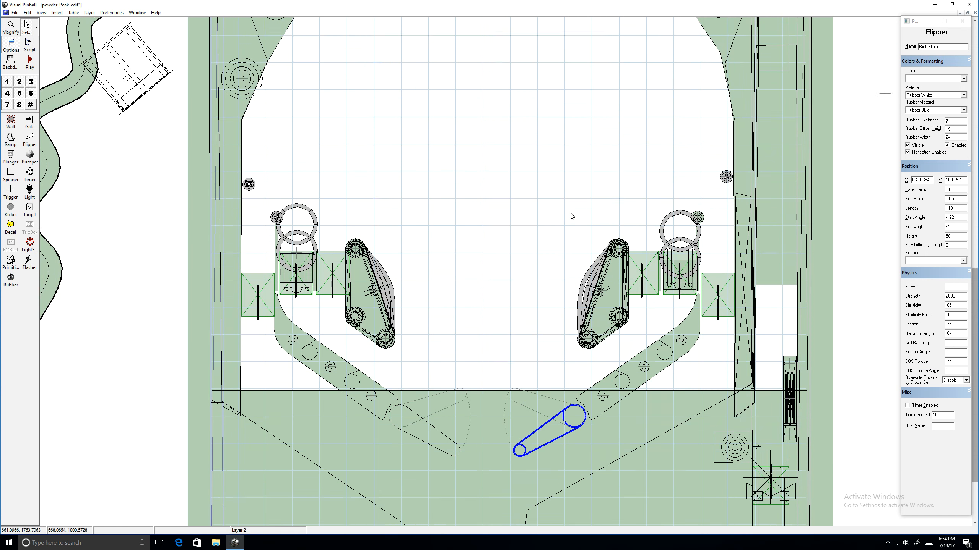
pyautogui.click(547, 130)
pyautogui.moveTo(538, 150); pyautogui.dragTo(539, 116)
# Duplicate the right flipper and move the copy onto the raised wall at about X 670, Y 907
pyautogui.click(29, 139)
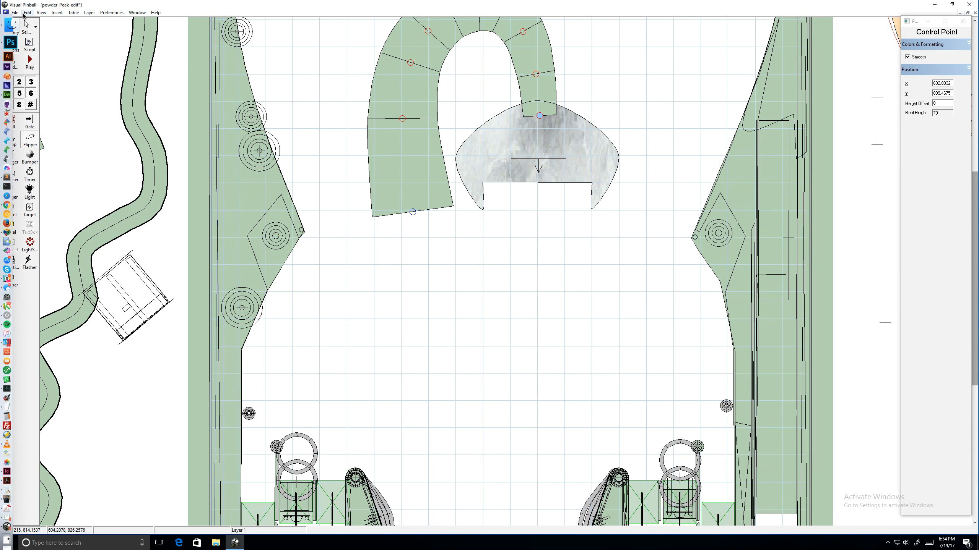
pyautogui.scroll(-5, 386, 375)
pyautogui.click(571, 230)
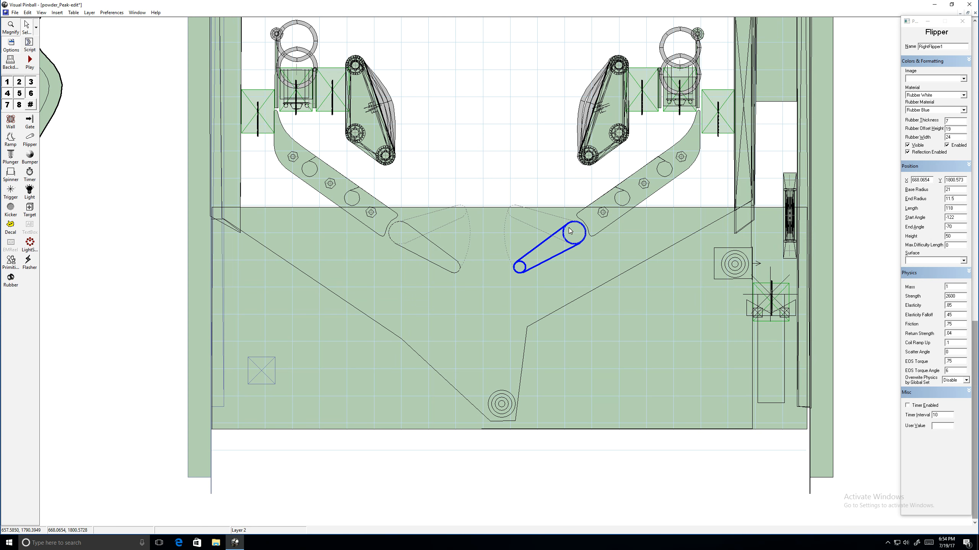
pyautogui.moveTo(571, 238); pyautogui.dragTo(541, 109)
pyautogui.scroll(3, 539, 135)
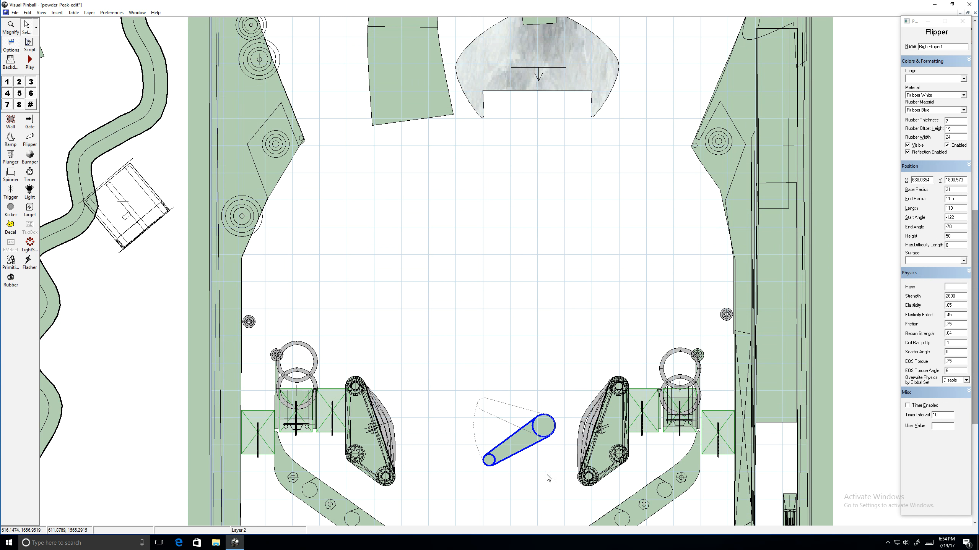
pyautogui.click(544, 448)
pyautogui.moveTo(539, 424); pyautogui.dragTo(574, 70)
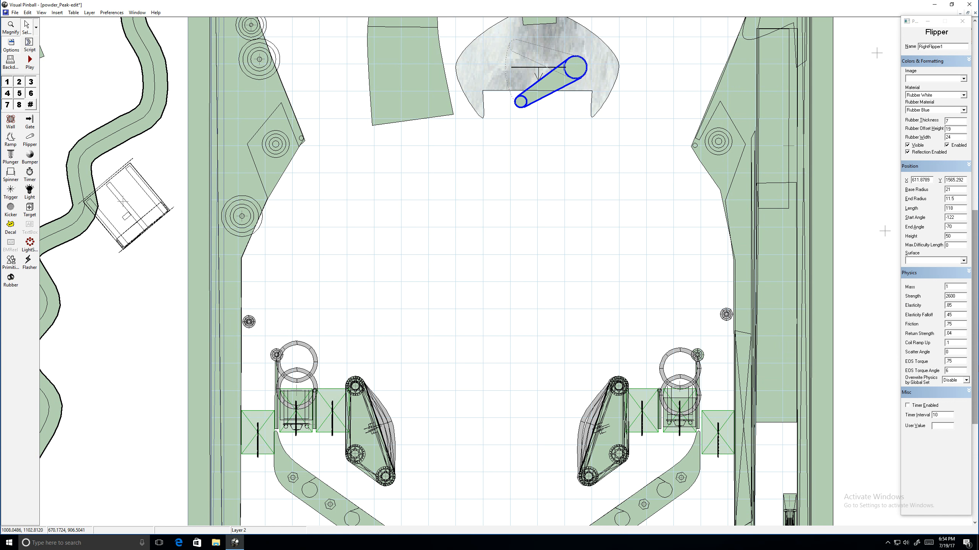
# Set the copied flipper's surface to Wall5 and shift it to about X 685, Y 906
pyautogui.click(963, 261)
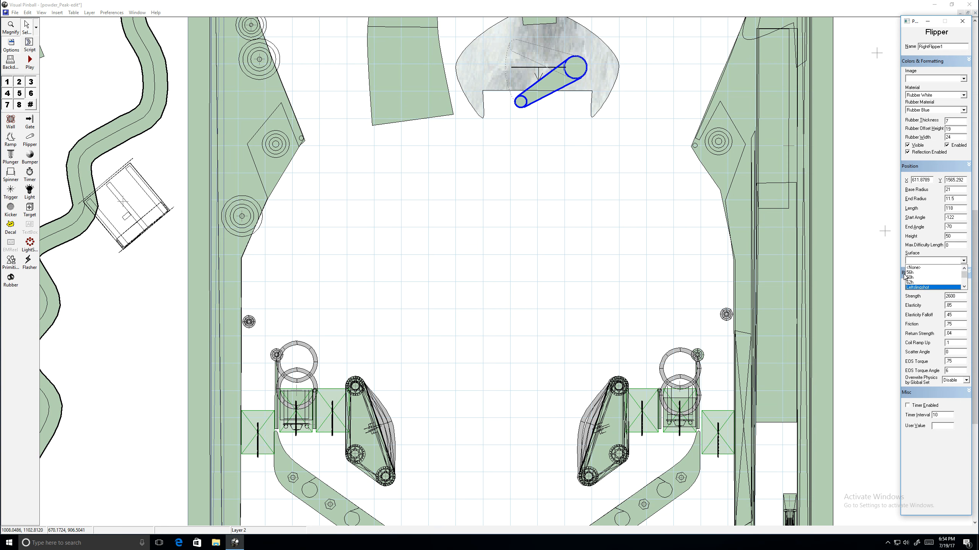
pyautogui.scroll(-8, 921, 276)
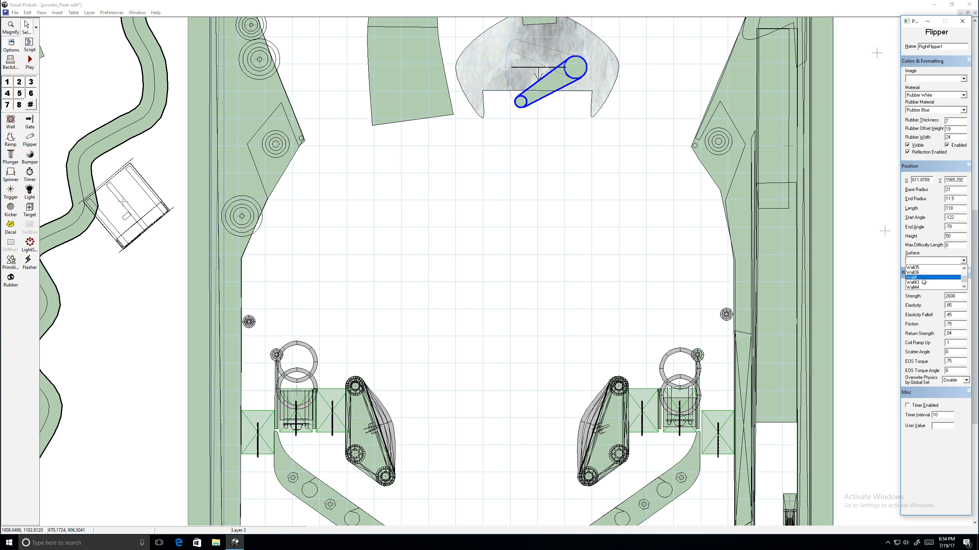
pyautogui.scroll(-3, 923, 281)
pyautogui.click(920, 277)
pyautogui.click(491, 155)
pyautogui.moveTo(577, 70); pyautogui.dragTo(580, 69)
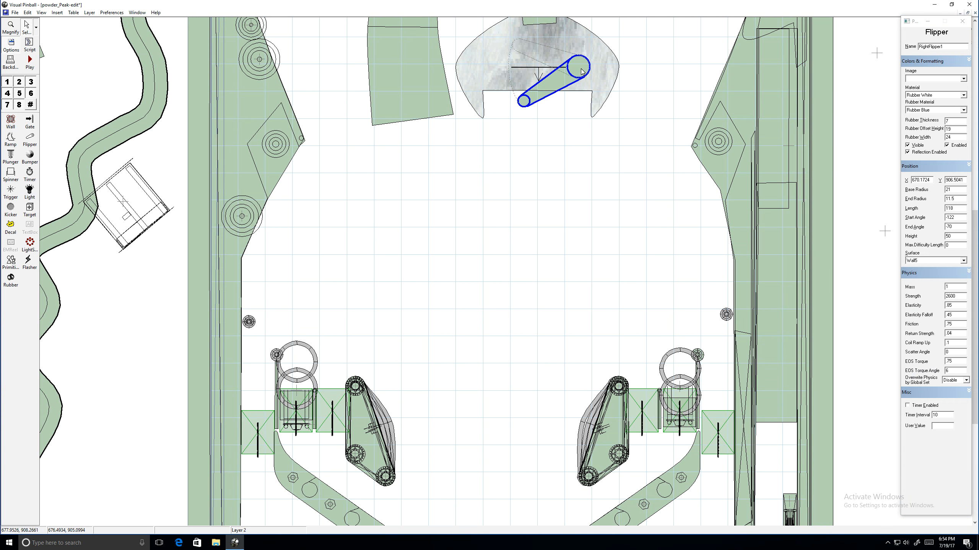
pyautogui.click(564, 123)
# Play-test the table, actuating the right flippers several times, and quit back to the editor
pyautogui.click(29, 59)
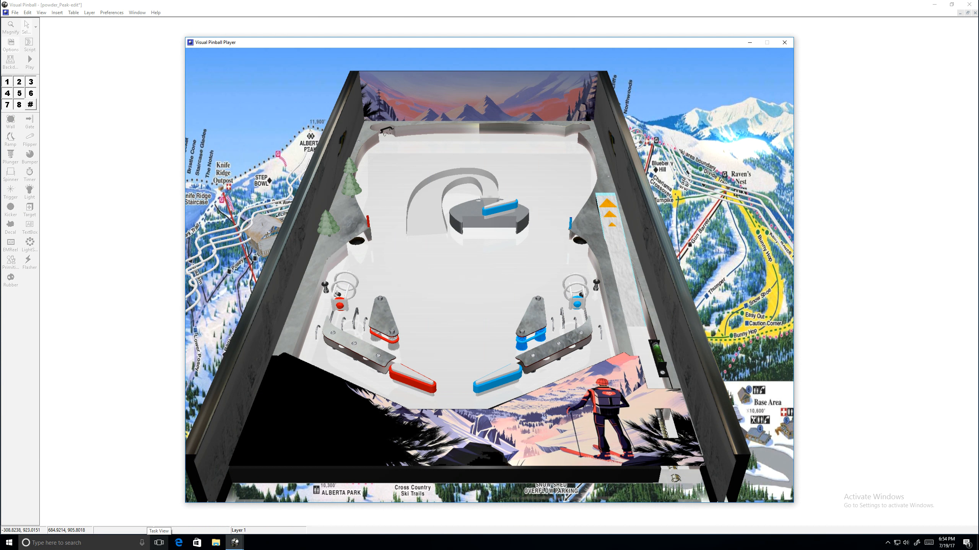
pyautogui.press('Shift_R')
pyautogui.press('Shift_R')
pyautogui.press('Shift_R')
pyautogui.press('Escape')
pyautogui.click(489, 286)
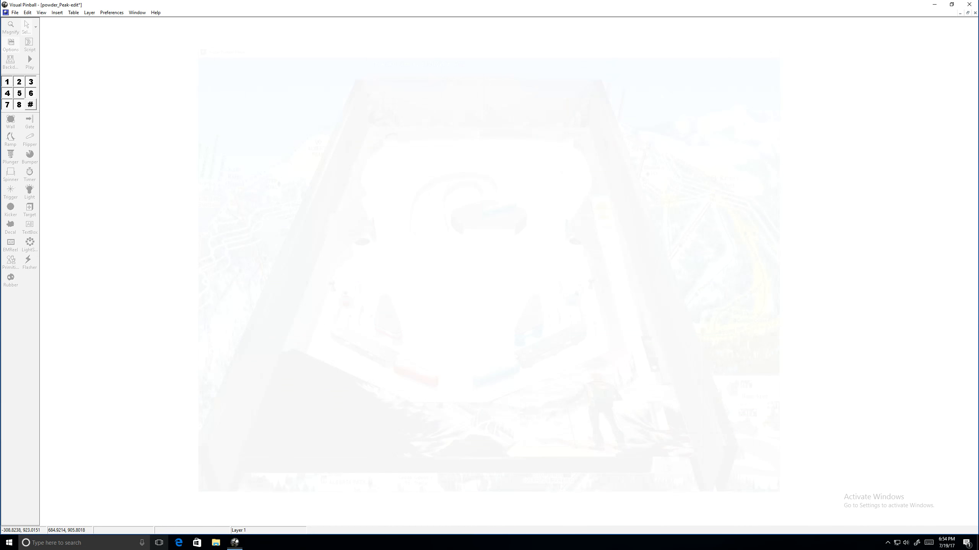
# Delete the flipper copy from the raised wall
pyautogui.click(558, 82)
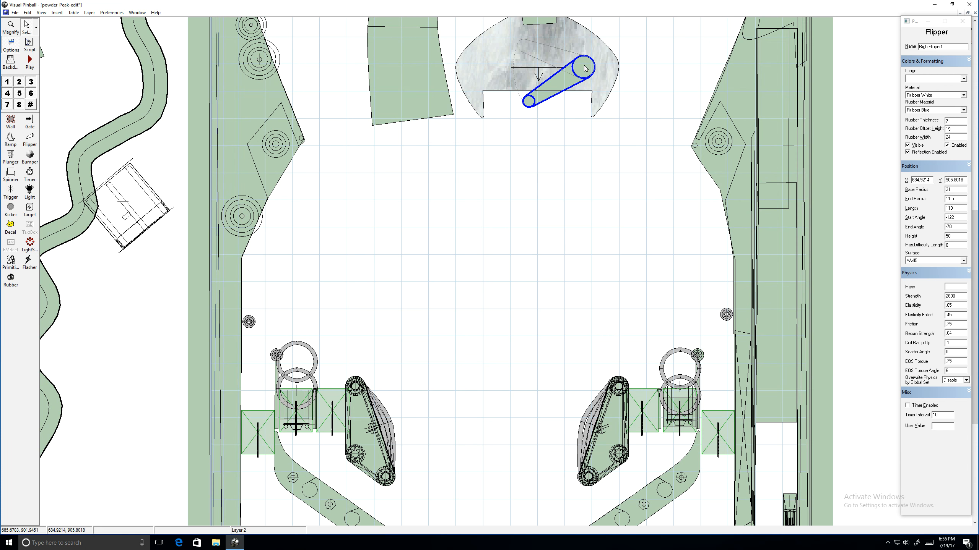
pyautogui.press('Delete')
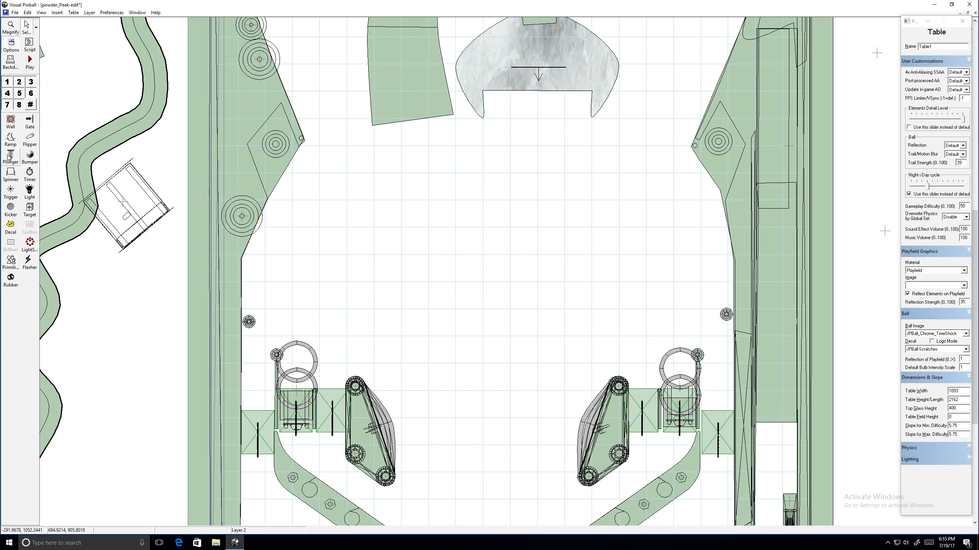
# Examine the plunger's appearance, position and physics settings in the shooter lane
pyautogui.scroll(-7, 655, 255)
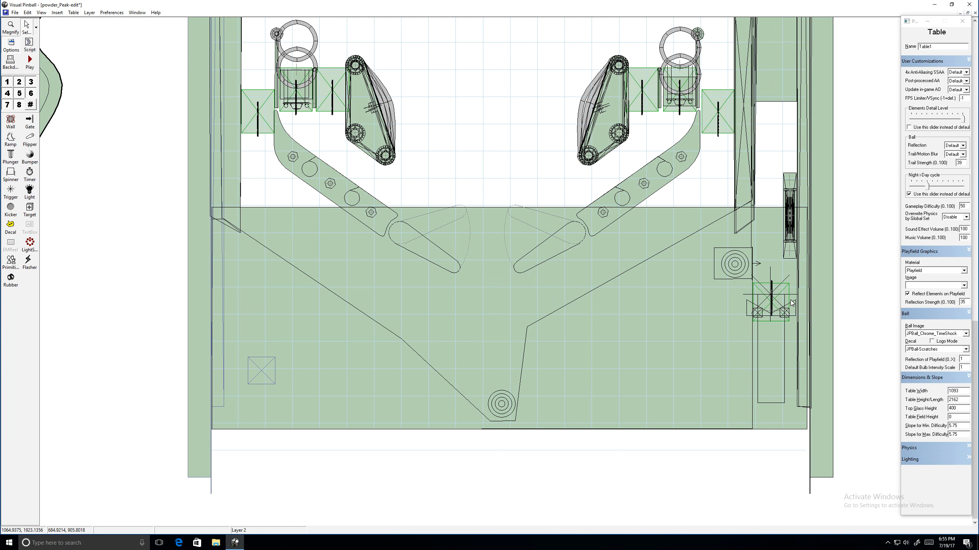
pyautogui.click(782, 295)
pyautogui.click(769, 354)
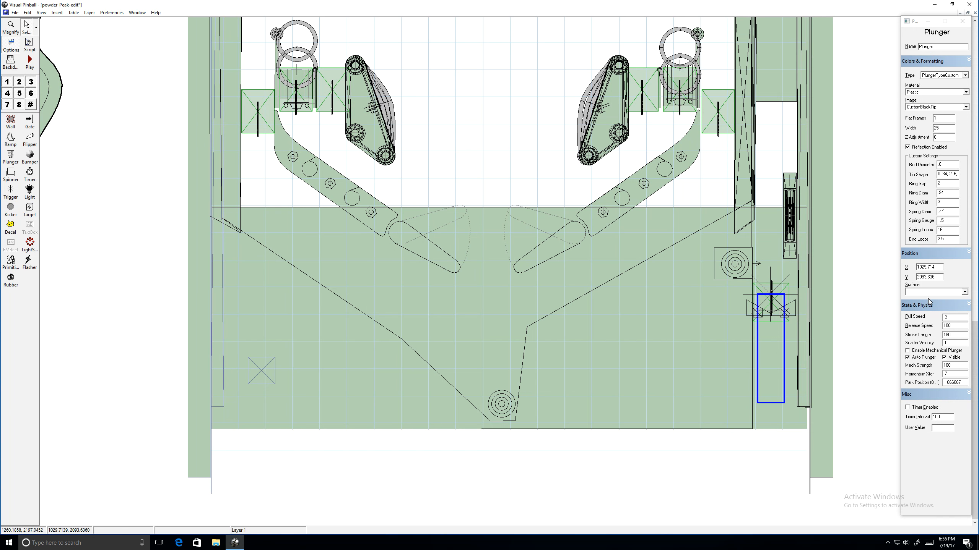
pyautogui.click(924, 311)
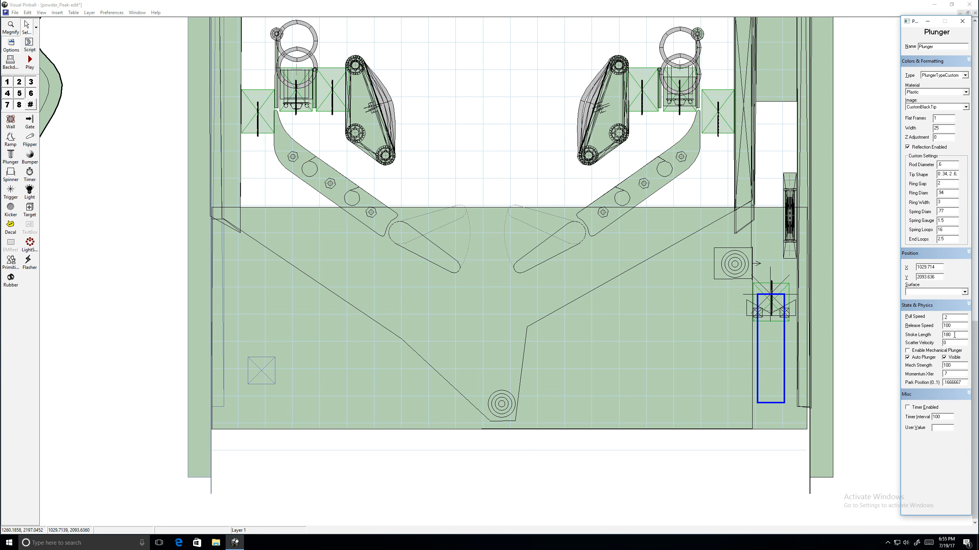
pyautogui.click(525, 150)
# Add a bumper and move it up the playfield to about X 641, Y 395, above the curved ramp
pyautogui.scroll(2, 525, 150)
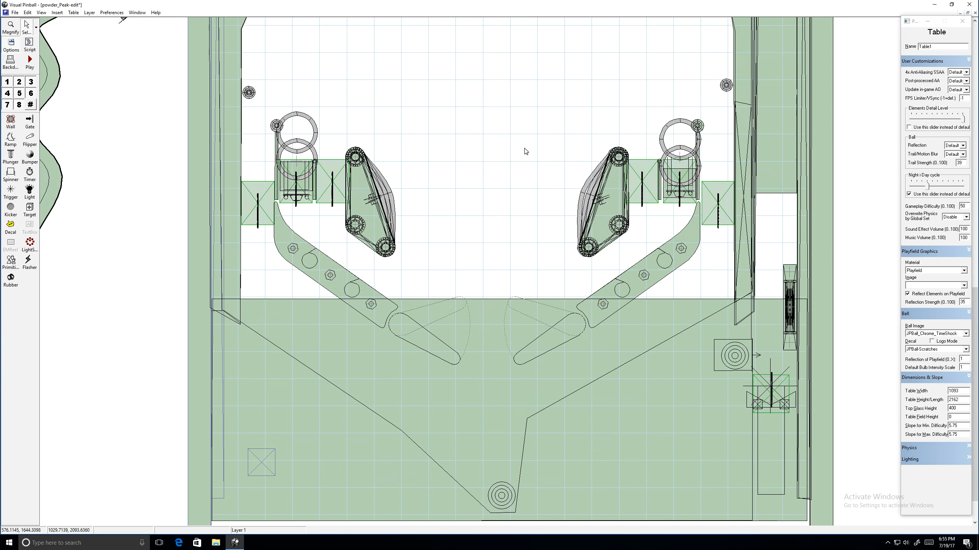
pyautogui.scroll(1, 525, 151)
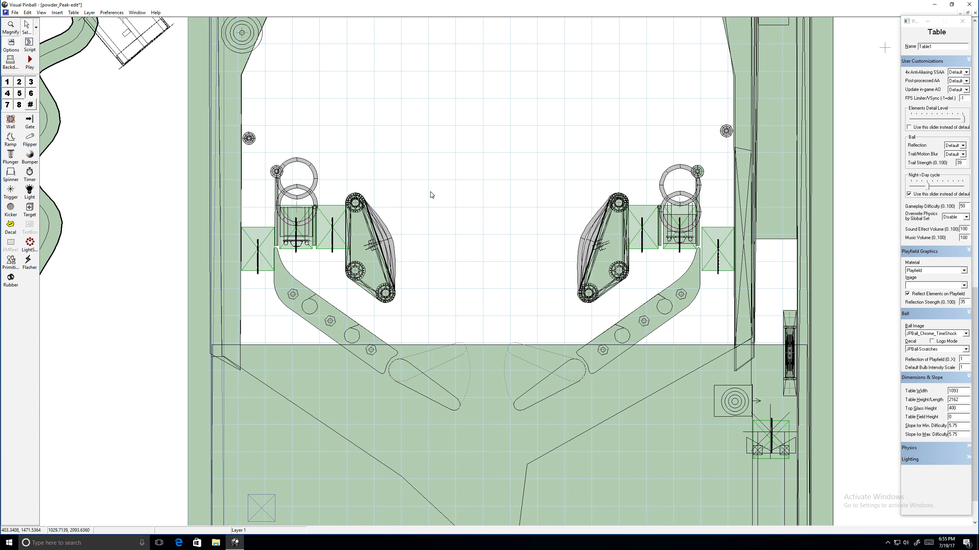
pyautogui.click(30, 156)
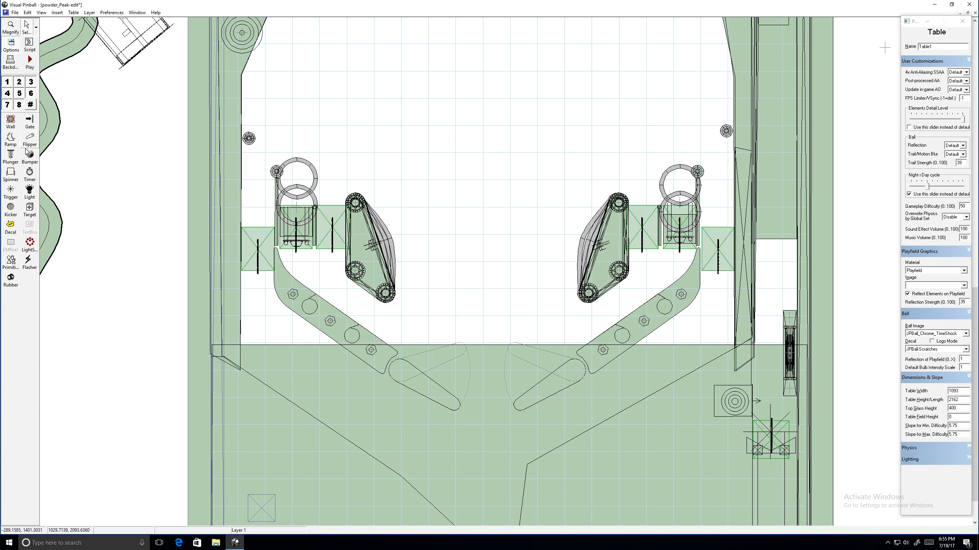
pyautogui.click(479, 118)
pyautogui.scroll(5, 509, 187)
pyautogui.moveTo(478, 347); pyautogui.dragTo(644, 43)
pyautogui.scroll(5, 644, 43)
pyautogui.moveTo(659, 272); pyautogui.dragTo(578, 59)
pyautogui.scroll(3, 231, 224)
pyautogui.scroll(5, 232, 224)
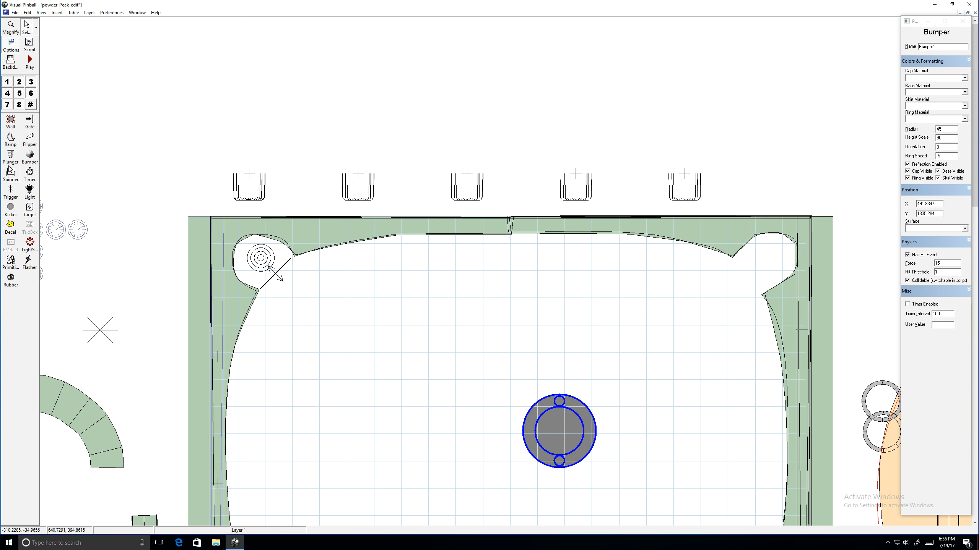
# Add a second bumper up and to the left of the first, and move the first to about X 622, Y 422
pyautogui.click(30, 156)
pyautogui.click(478, 372)
pyautogui.moveTo(479, 371); pyautogui.dragTo(463, 378)
pyautogui.moveTo(574, 443); pyautogui.dragTo(562, 457)
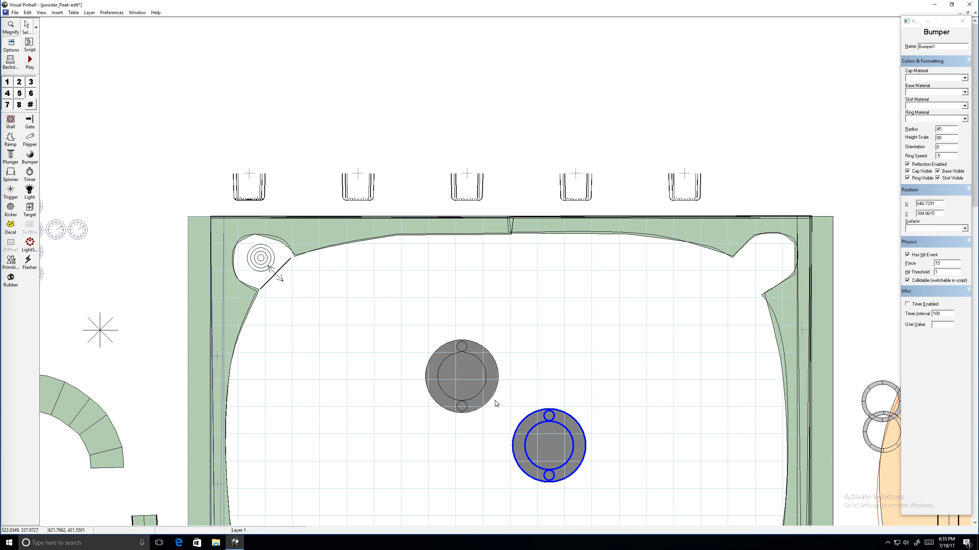
# Add a kicker between the two bumpers and try a radius of 50 on it
pyautogui.scroll(-2, 515, 383)
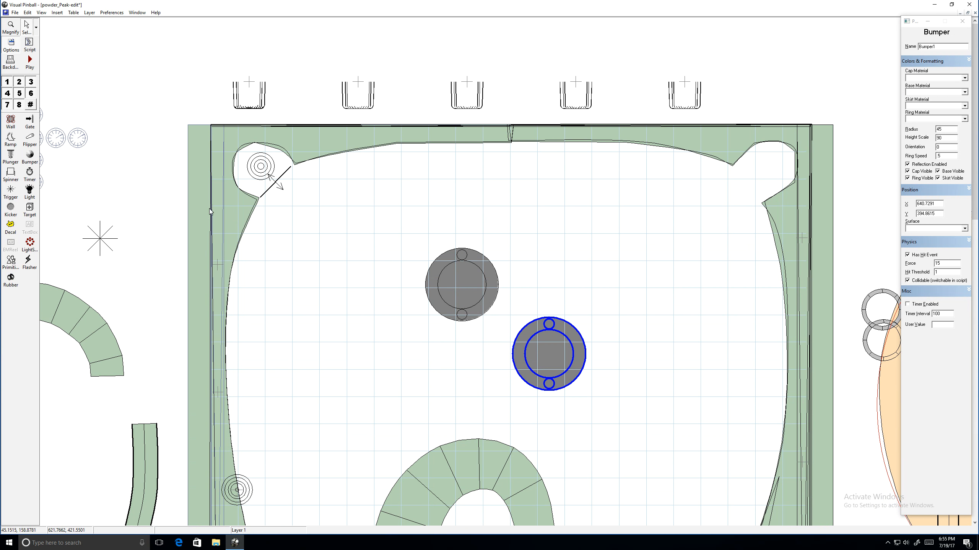
pyautogui.click(10, 208)
pyautogui.click(522, 303)
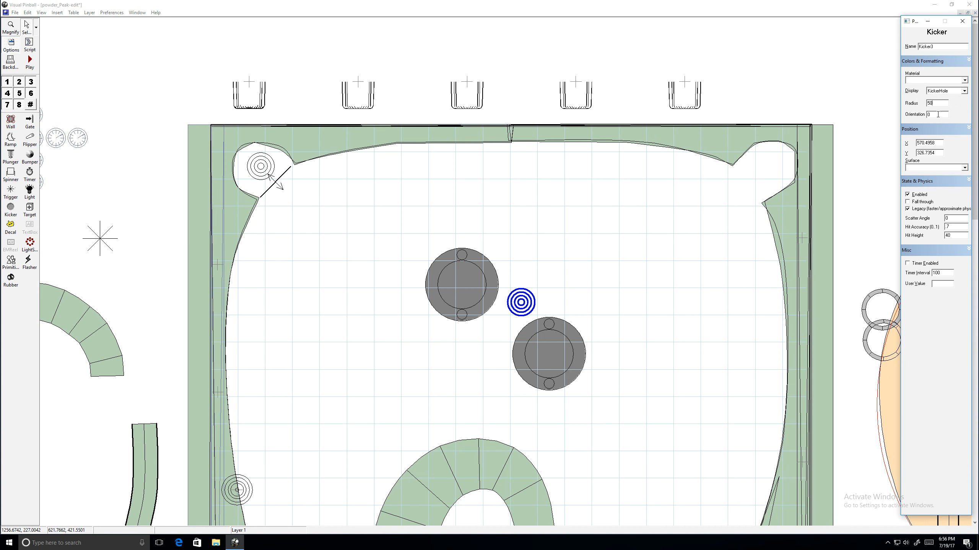
pyautogui.click(938, 115)
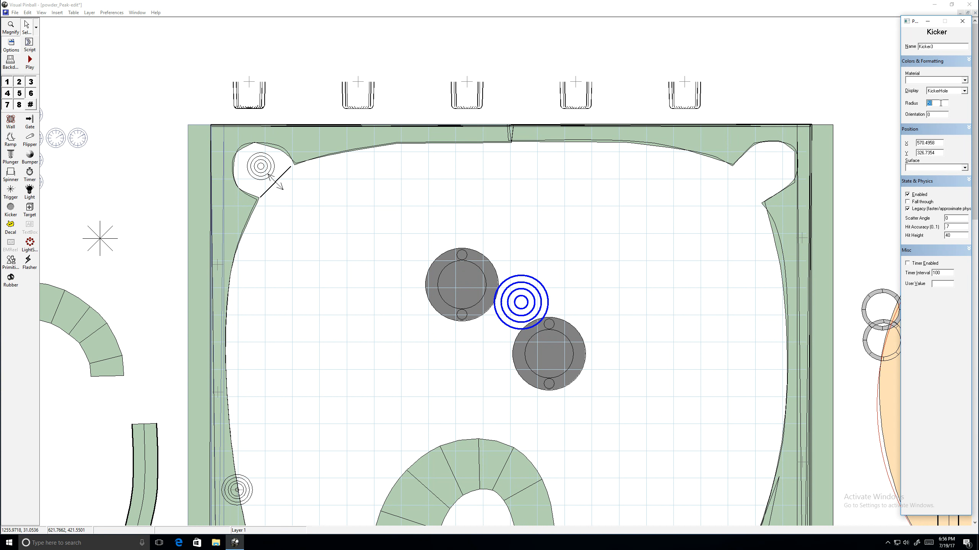
# Restore the kicker's smaller radius and nestle it into the gap between the two bumpers
pyautogui.click(518, 276)
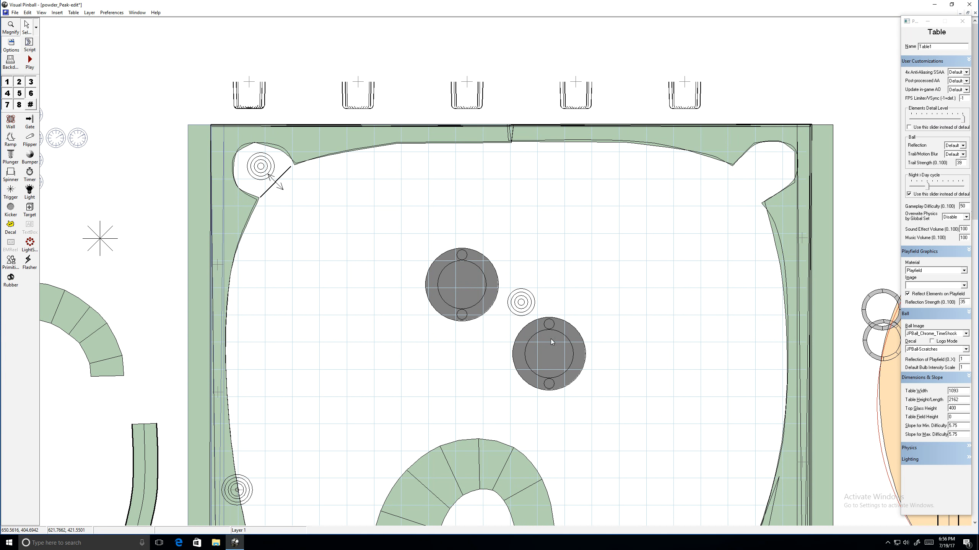
pyautogui.moveTo(508, 303); pyautogui.dragTo(494, 321)
pyautogui.click(515, 332)
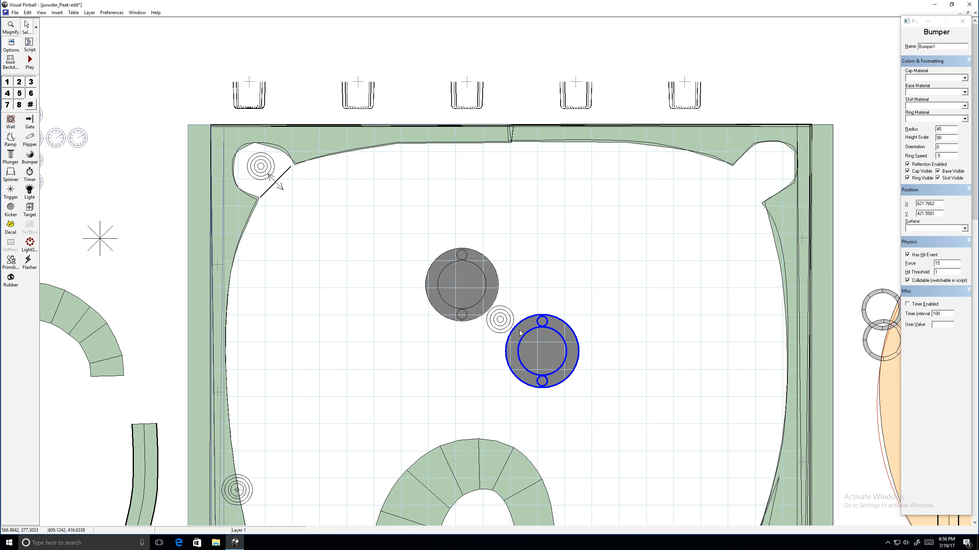
# Paste two more copies of the bumper, placing them at about X 757, Y 282 and X 578, Y 95
pyautogui.moveTo(519, 330); pyautogui.dragTo(529, 163)
pyautogui.hotkey('ctrl', 'v')
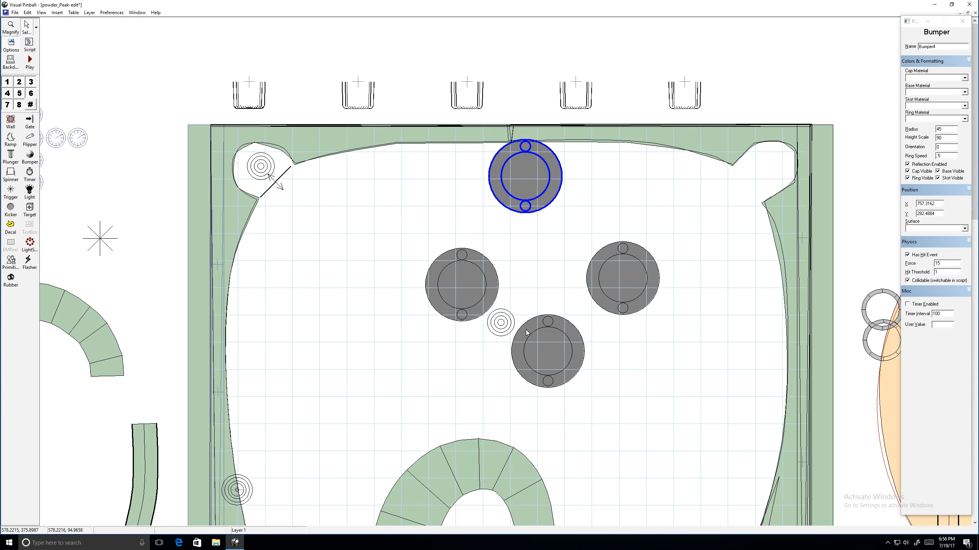
pyautogui.click(463, 241)
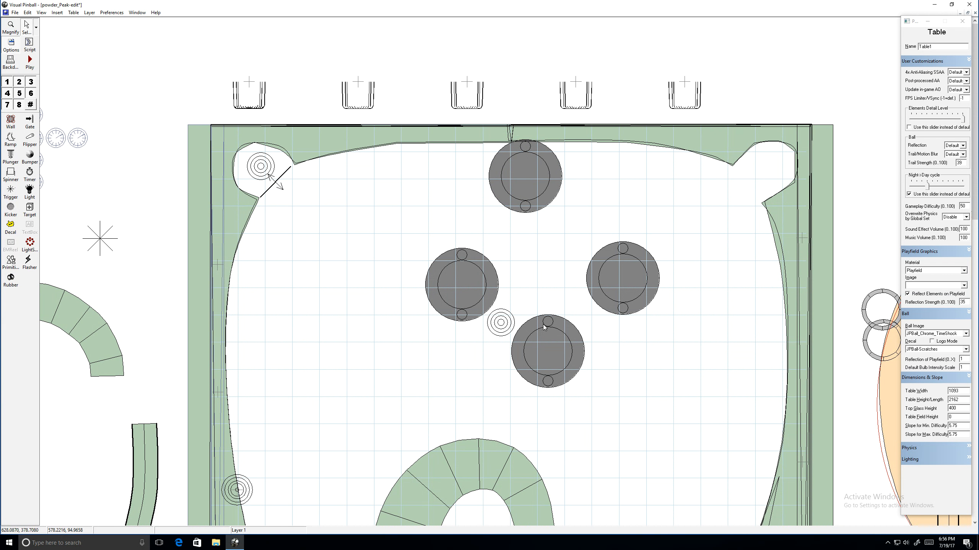
# Delete the kicker between the bumpers
pyautogui.click(524, 318)
pyautogui.click(512, 322)
pyautogui.press('Delete')
# Examine the cap material options for the rightmost bumper
pyautogui.click(642, 277)
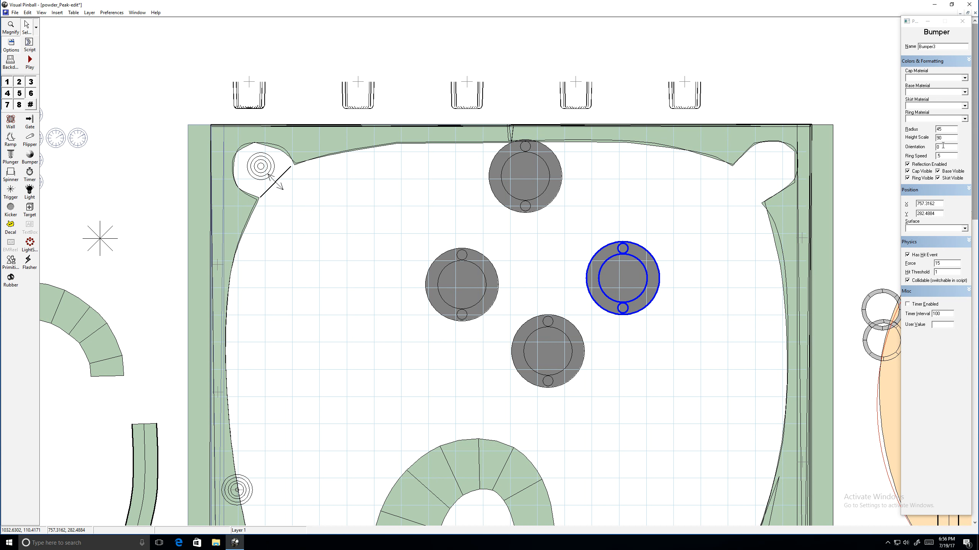
pyautogui.click(935, 78)
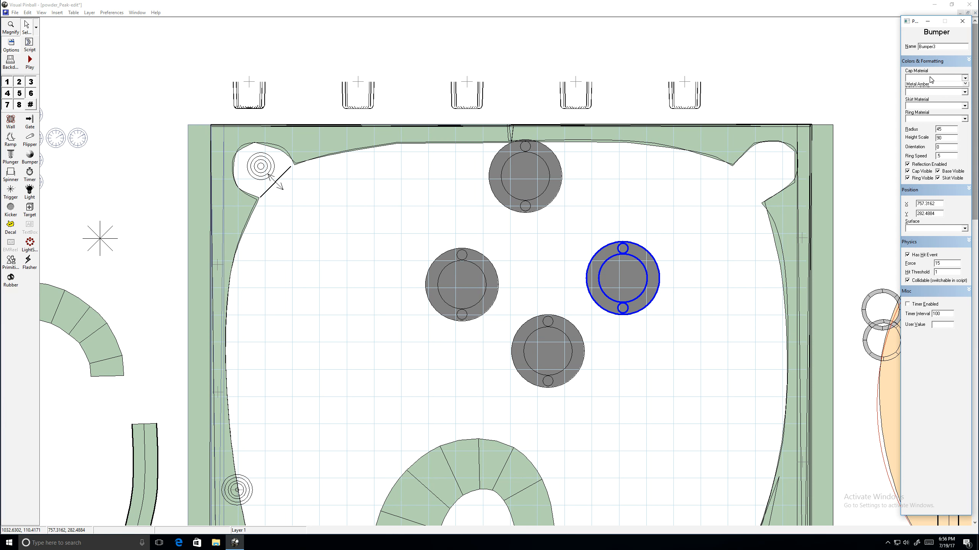
pyautogui.click(964, 152)
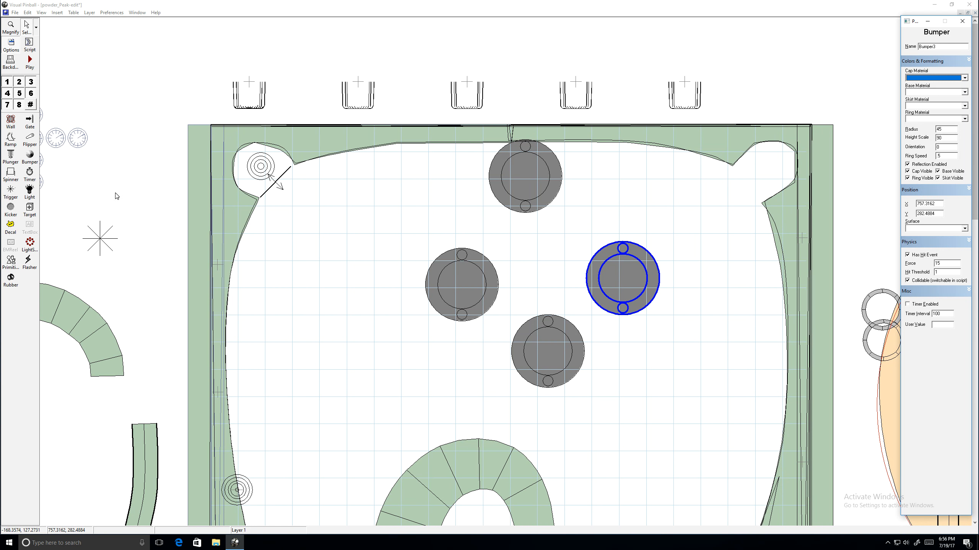
# Play-test the table with the four bumpers using both flippers and return to the editor
pyautogui.click(29, 61)
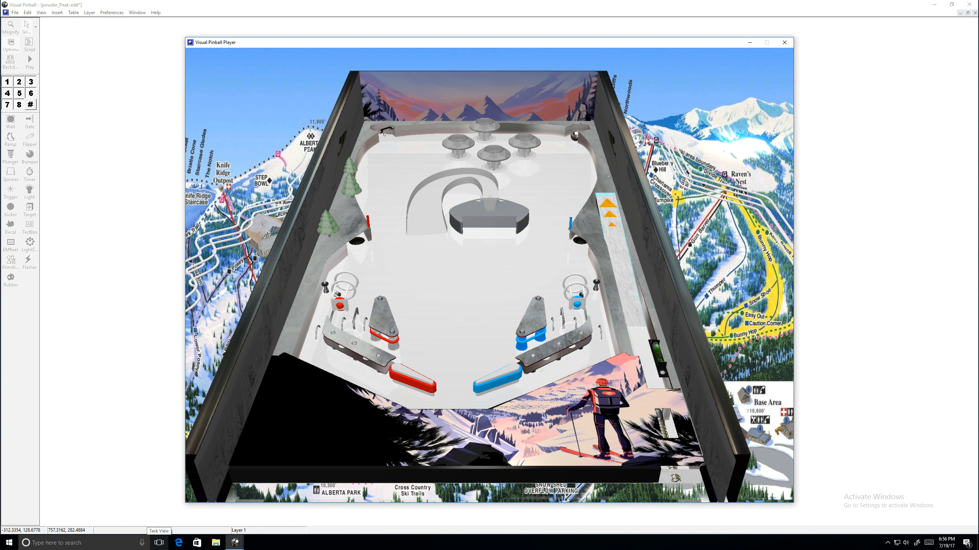
pyautogui.press('Shift_R')
pyautogui.press('Shift_L')
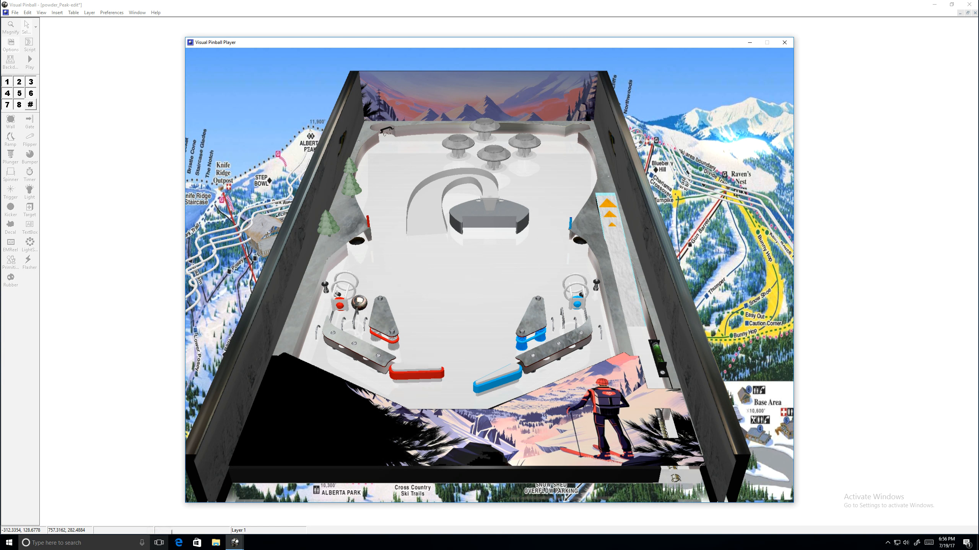
pyautogui.press('Shift_L')
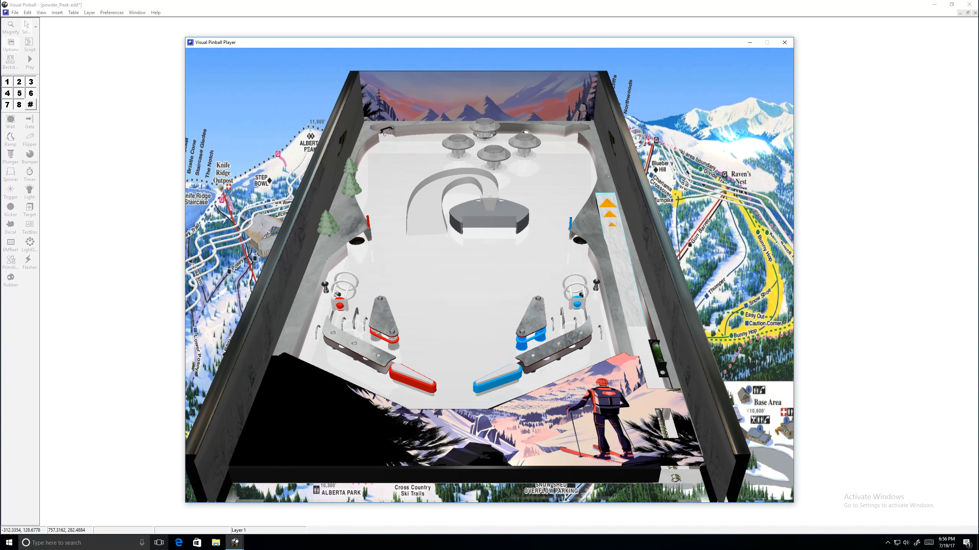
pyautogui.press('Shift_R')
pyautogui.press('Shift_R')
pyautogui.press('Shift_L')
pyautogui.press('Shift_R')
pyautogui.press('Shift_L')
pyautogui.press('Shift_L')
pyautogui.press('Shift_R')
pyautogui.press('Shift_L')
pyautogui.press('Shift_R')
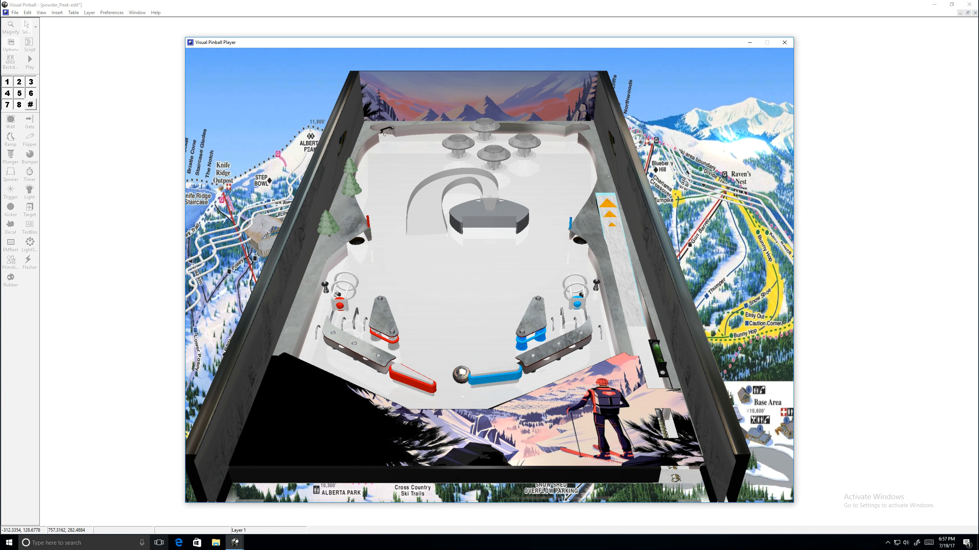
pyautogui.press('Shift_R')
pyautogui.press('Shift_R')
pyautogui.press('Shift_L')
pyautogui.press('Shift_R')
pyautogui.press('Shift_L')
pyautogui.press('Escape')
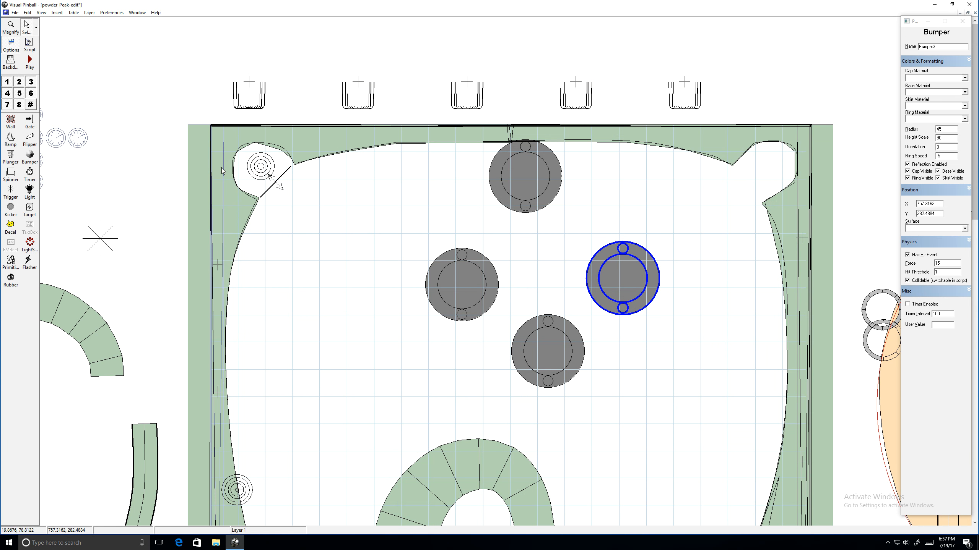
# Add a spinner 200 long between the grey wall and the right side wall, at about X 826, Y 954
pyautogui.click(11, 174)
pyautogui.scroll(-5, 632, 459)
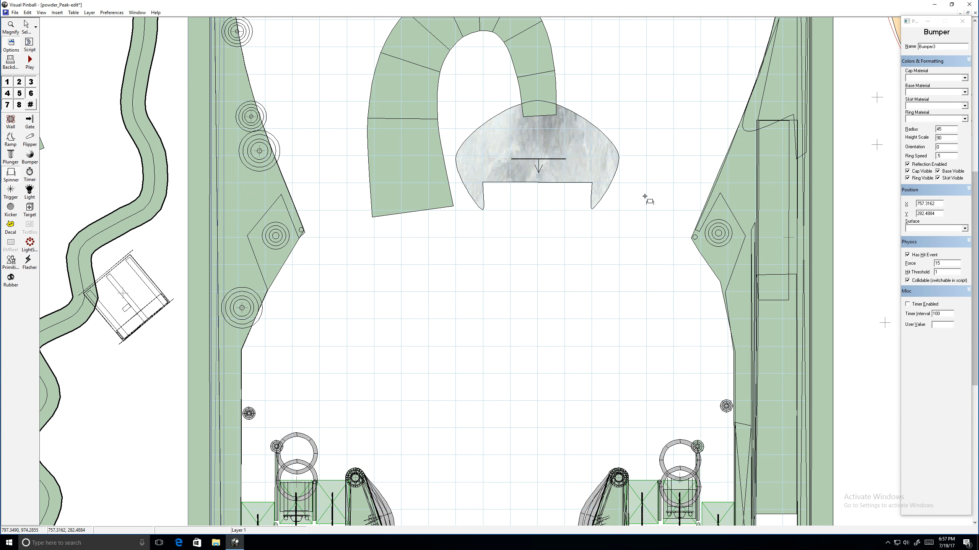
pyautogui.click(657, 179)
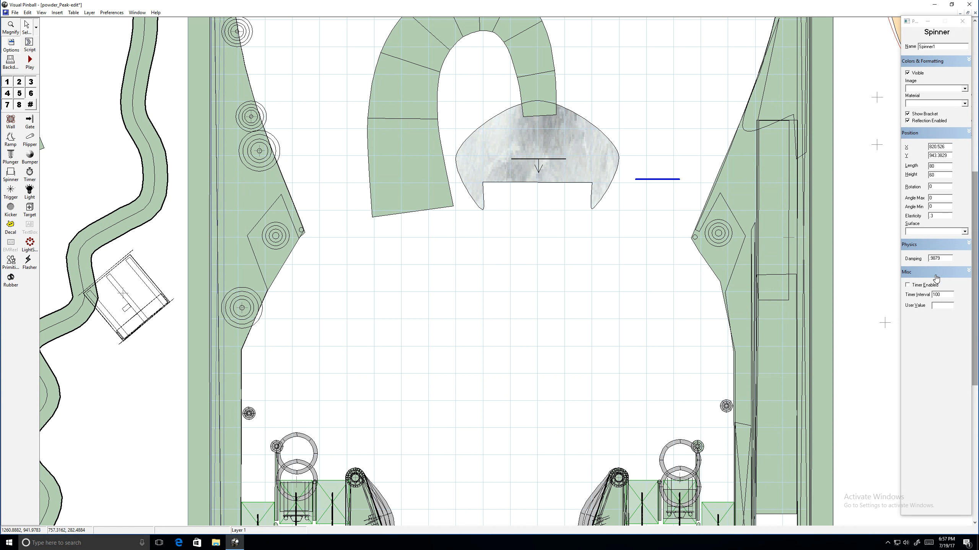
pyautogui.doubleClick(938, 166)
pyautogui.write('200')
pyautogui.click(656, 195)
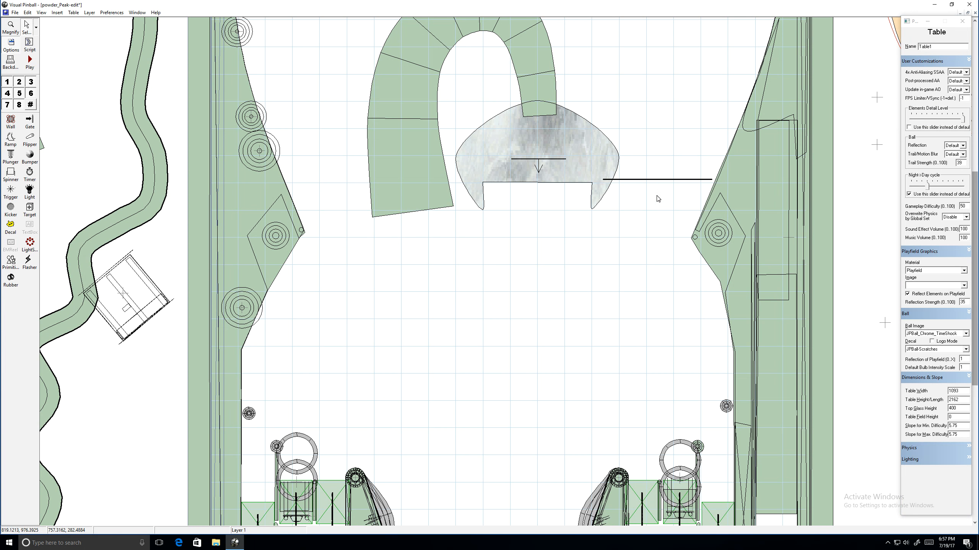
pyautogui.click(661, 182)
pyautogui.moveTo(662, 186); pyautogui.dragTo(668, 189)
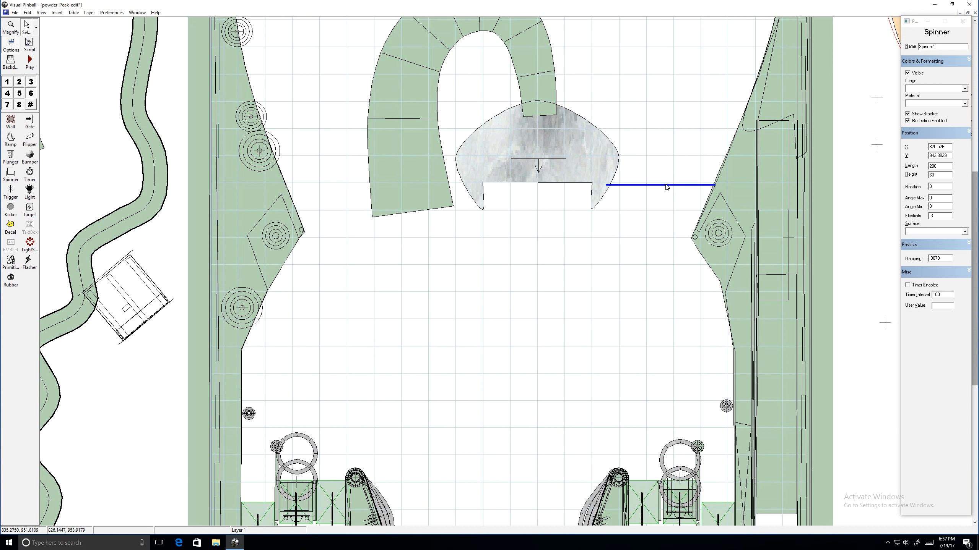
# Set the spinner's rotation to 20 and its length to 180 to fit the gap
pyautogui.doubleClick(938, 188)
pyautogui.write('20')
pyautogui.press('Tab')
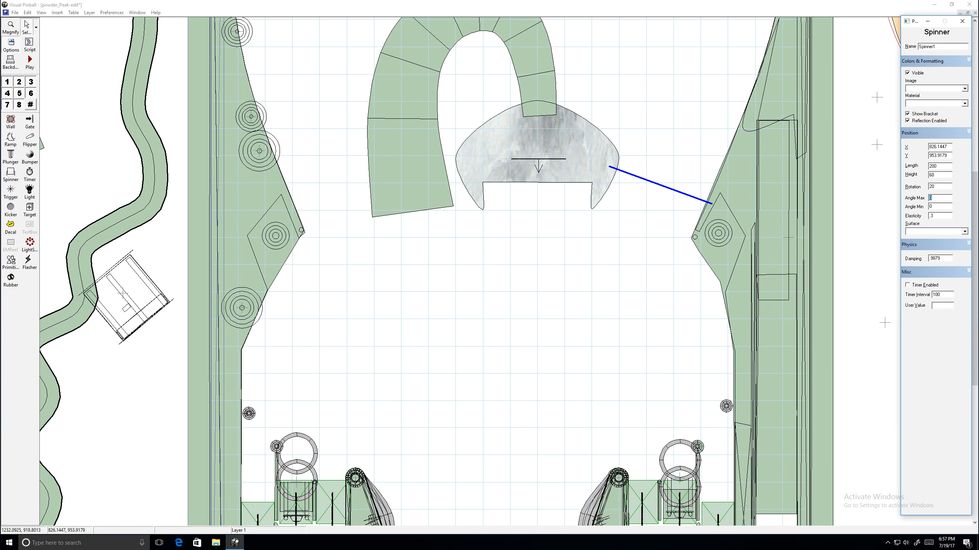
pyautogui.doubleClick(947, 169)
pyautogui.write('180')
pyautogui.press('Tab')
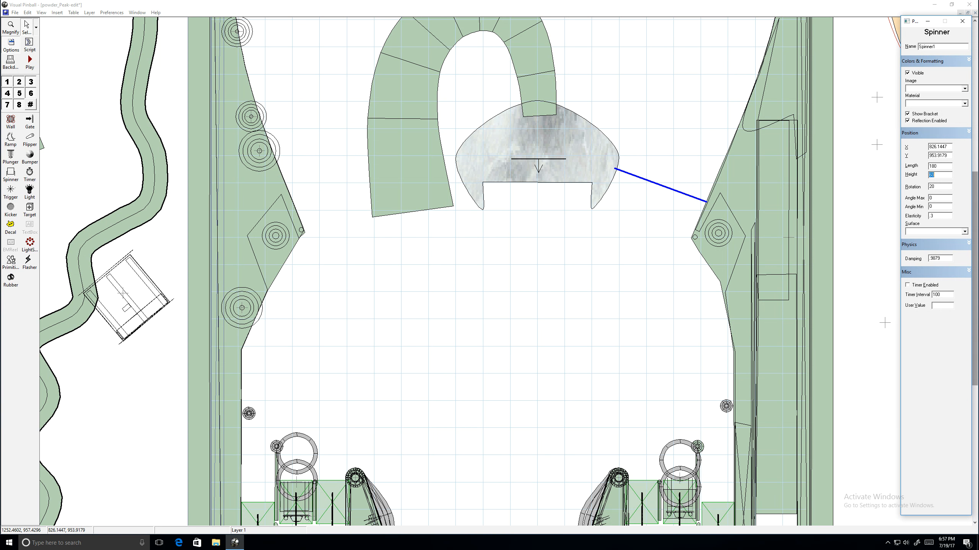
pyautogui.click(620, 257)
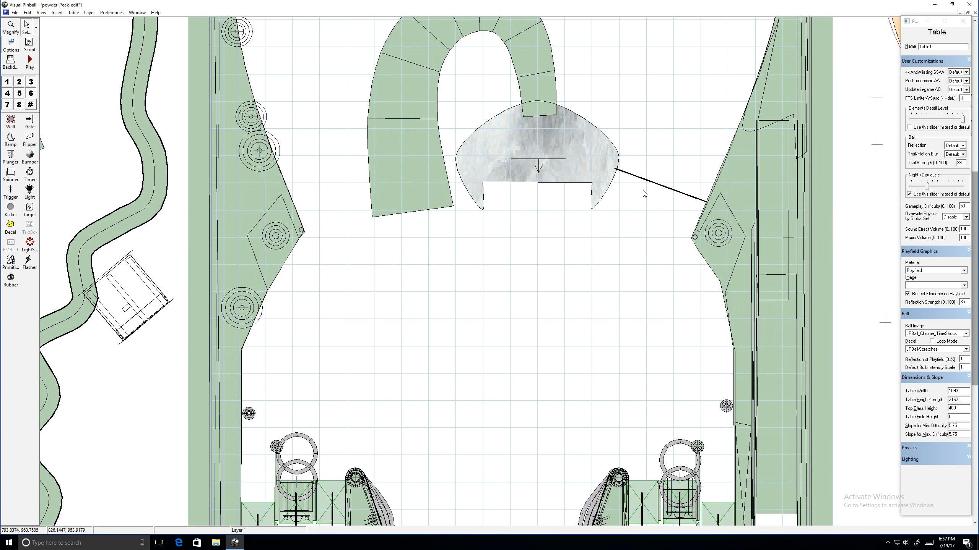
# Play-test the table, shooting balls towards the new spinner with both flippers, and close the player
pyautogui.click(27, 64)
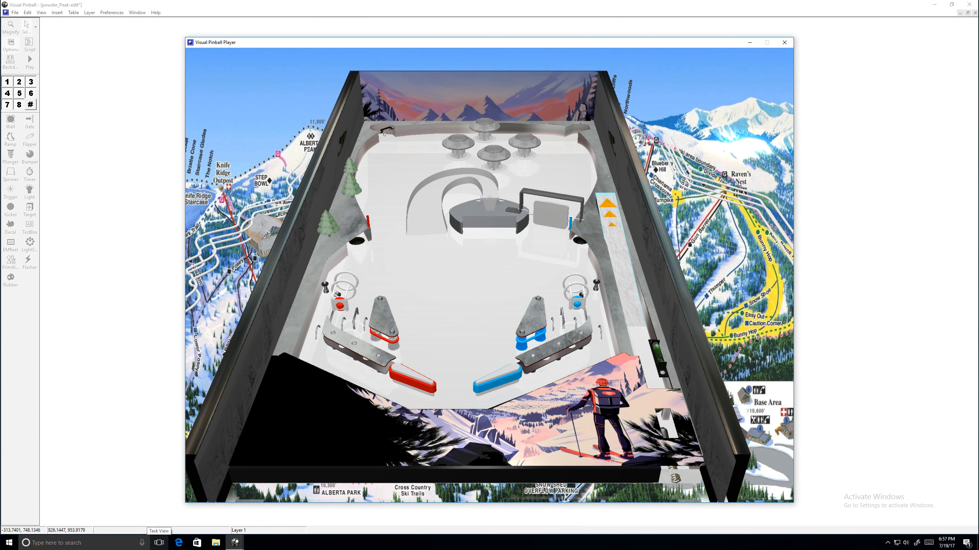
pyautogui.press('Shift_L+Shift_R')
pyautogui.press('Shift_R')
pyautogui.press('Shift_L')
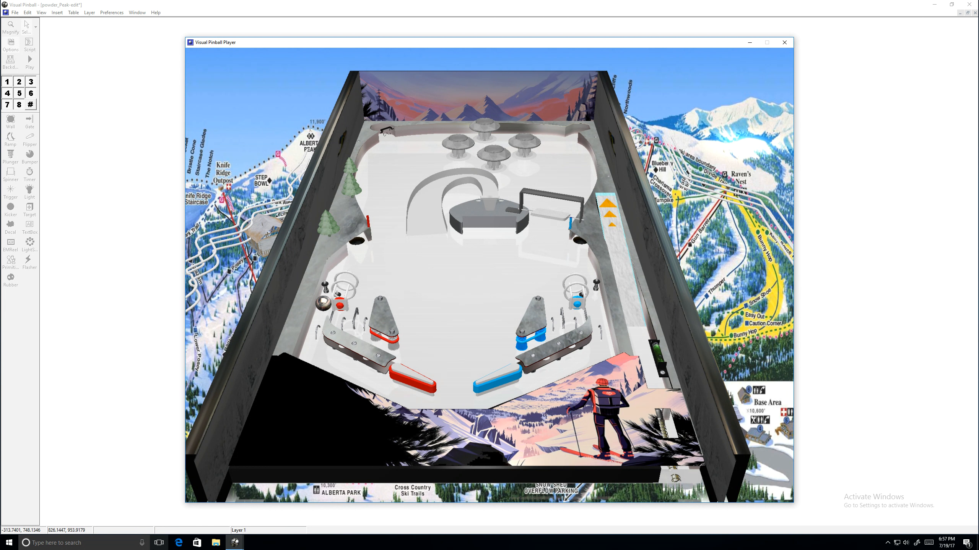
pyautogui.press('Return')
pyautogui.press('Shift_R')
pyautogui.press('Shift_L')
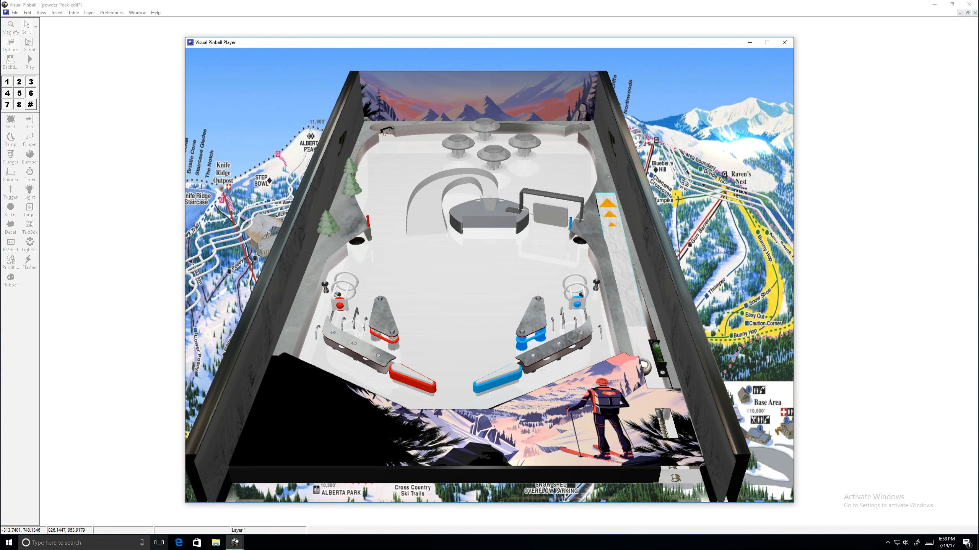
pyautogui.press('Shift_R')
pyautogui.press('Shift_L')
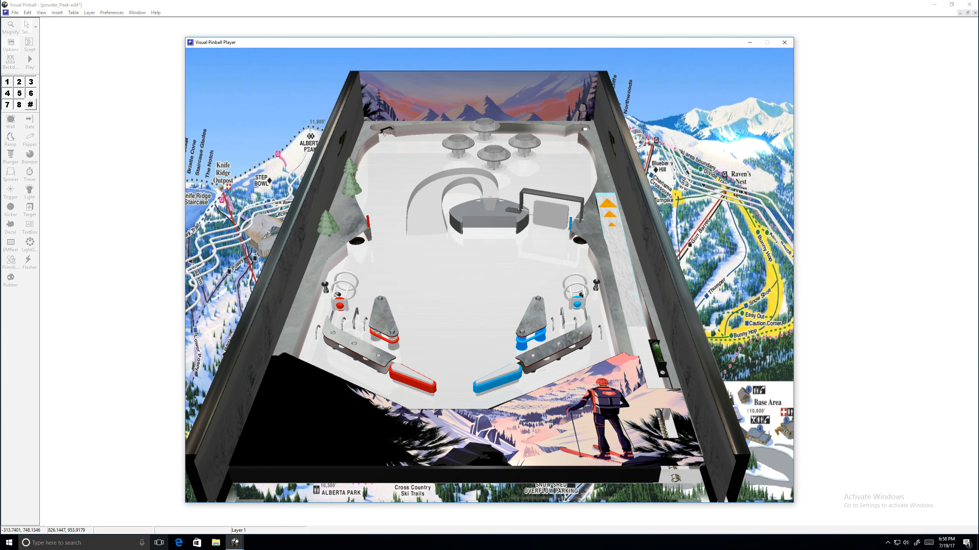
pyautogui.press('Shift_R')
pyautogui.press('Shift_L')
pyautogui.press('Shift_L')
pyautogui.press('Shift_R')
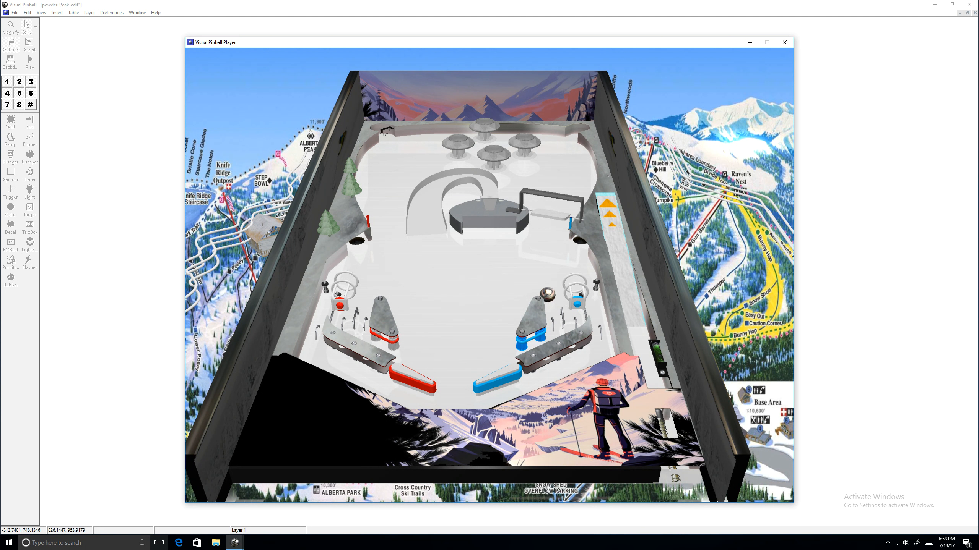
pyautogui.press('Shift_R')
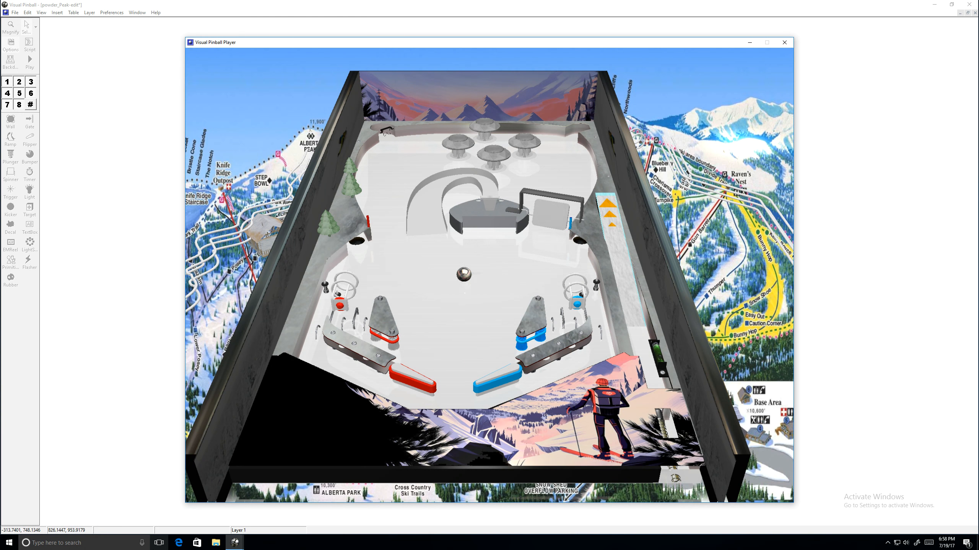
pyautogui.press('Shift_L')
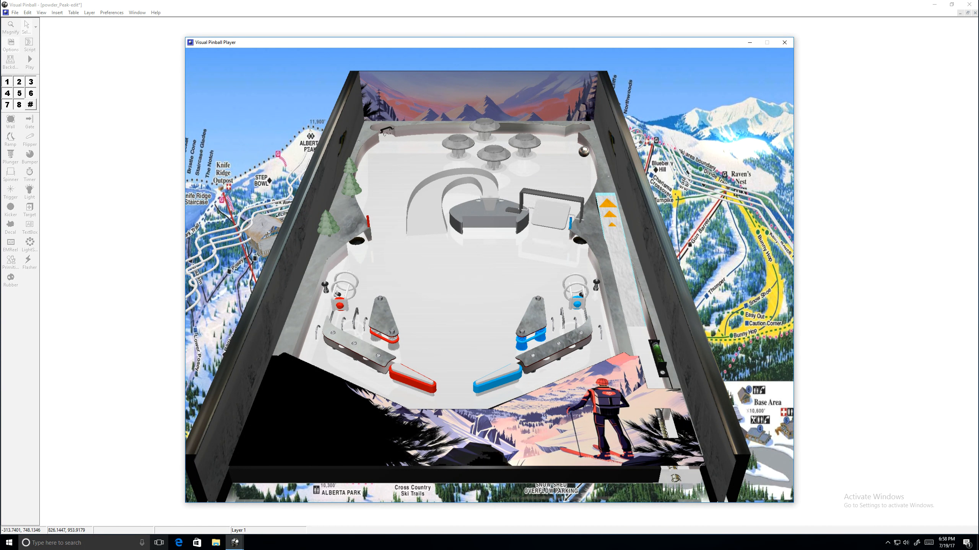
pyautogui.press('Shift_R')
pyautogui.press('Shift_L')
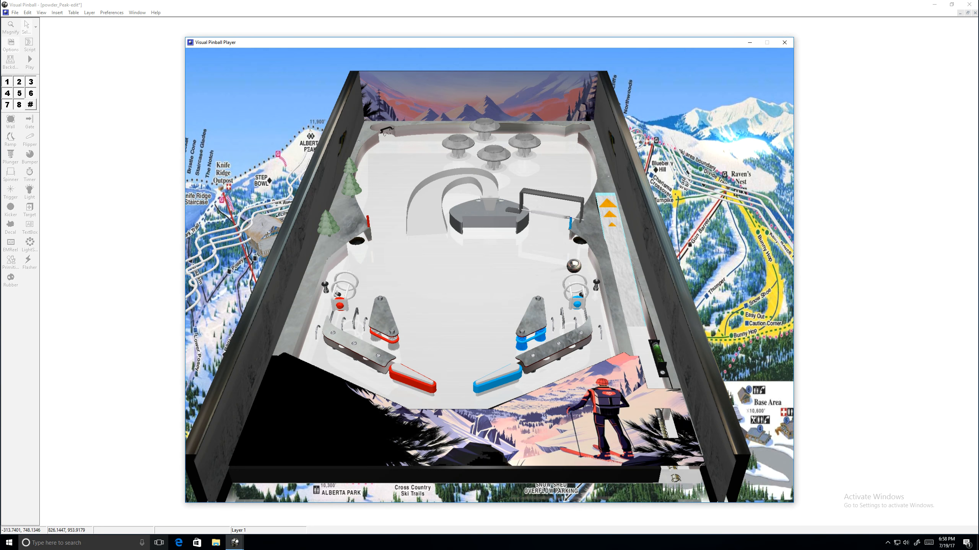
pyautogui.press('Shift_R')
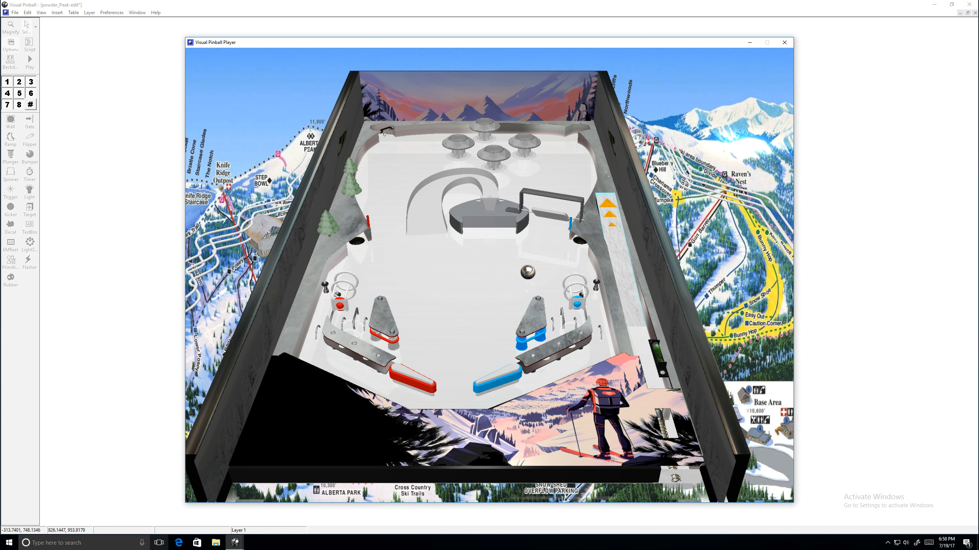
pyautogui.press('Shift_L')
pyautogui.press('Shift_R')
pyautogui.press('Shift_L')
pyautogui.press('Shift_L')
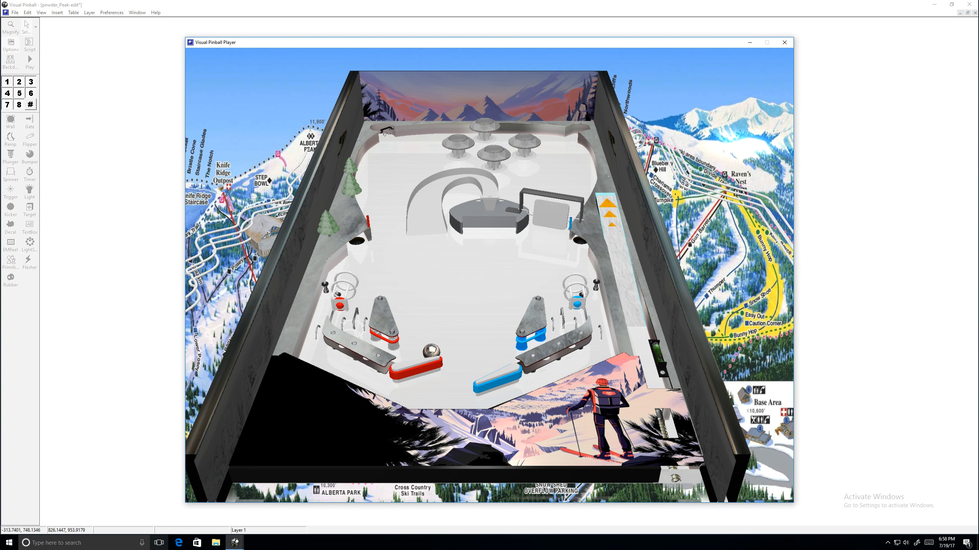
pyautogui.press('Shift_R')
pyautogui.press('Shift_R')
pyautogui.press('Shift_L')
pyautogui.press('Shift_R')
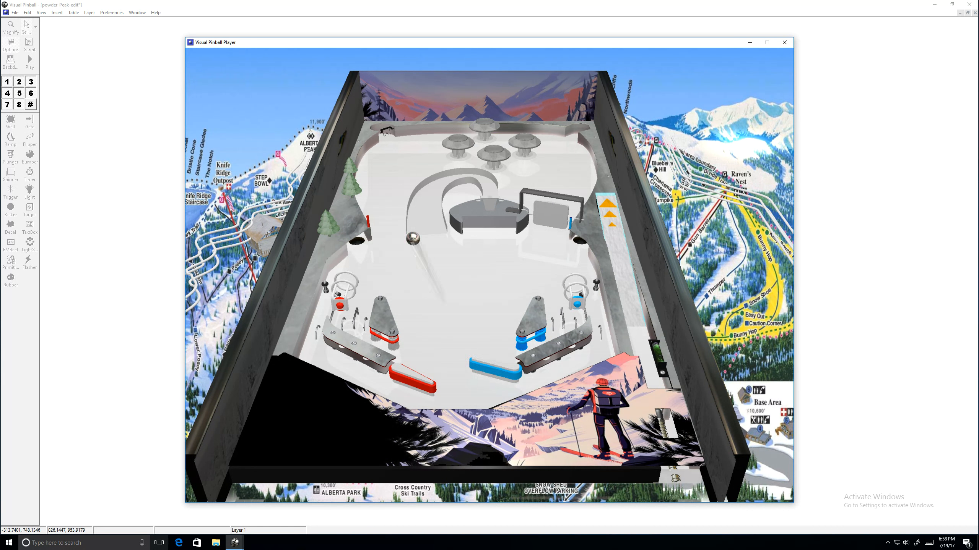
pyautogui.press('Shift_R')
pyautogui.press('Shift_R')
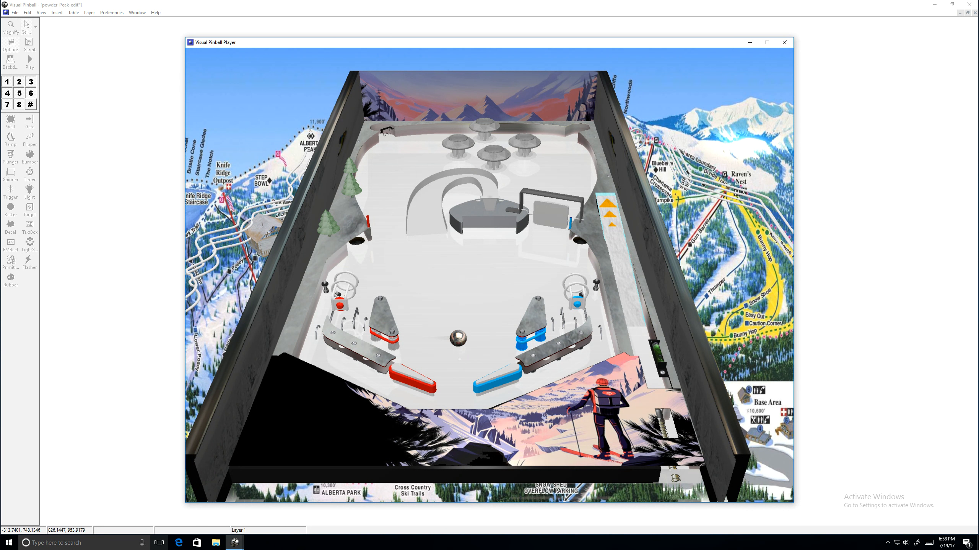
pyautogui.press('q')
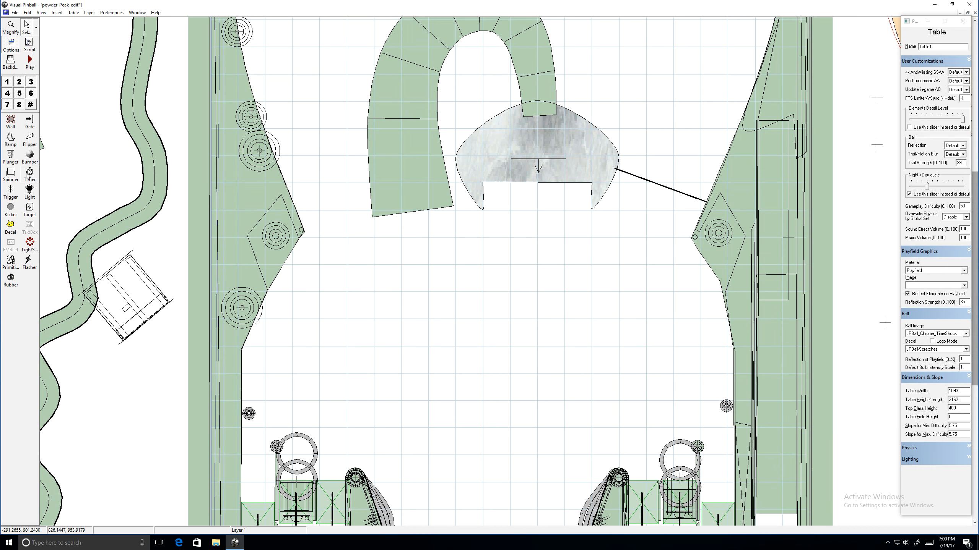
# Add an enabled timer with a 100 interval outside the playfield's left edge, at about X -196, Y 931
pyautogui.click(29, 175)
pyautogui.click(109, 148)
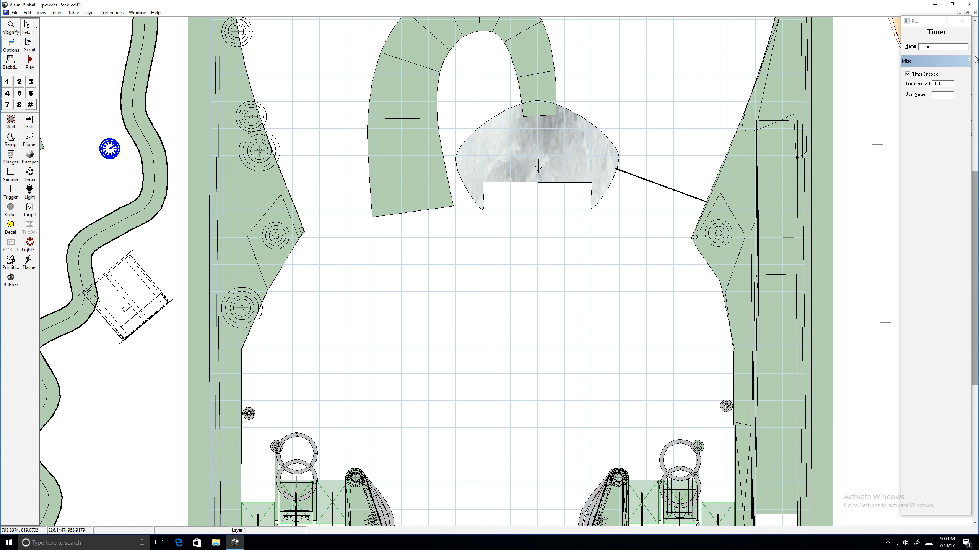
pyautogui.click(943, 85)
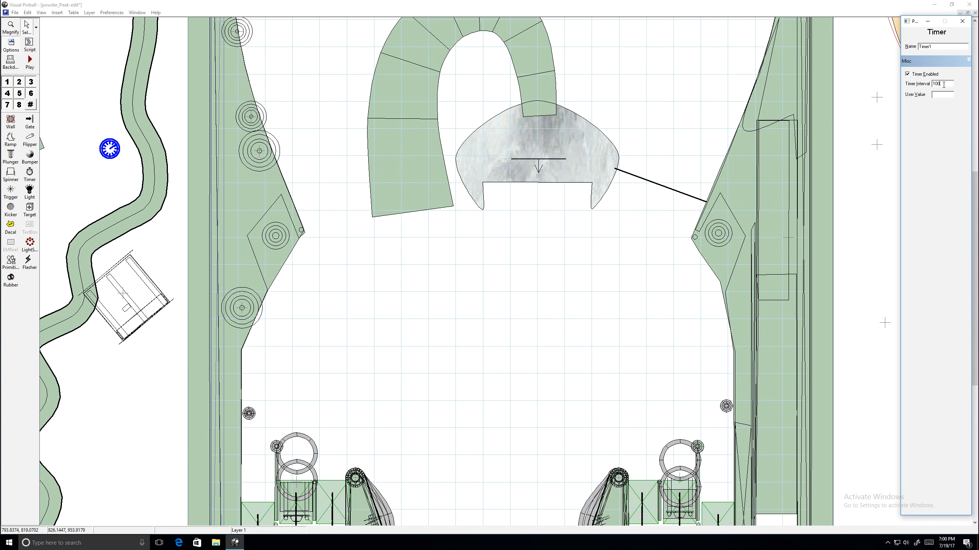
pyautogui.doubleClick(943, 84)
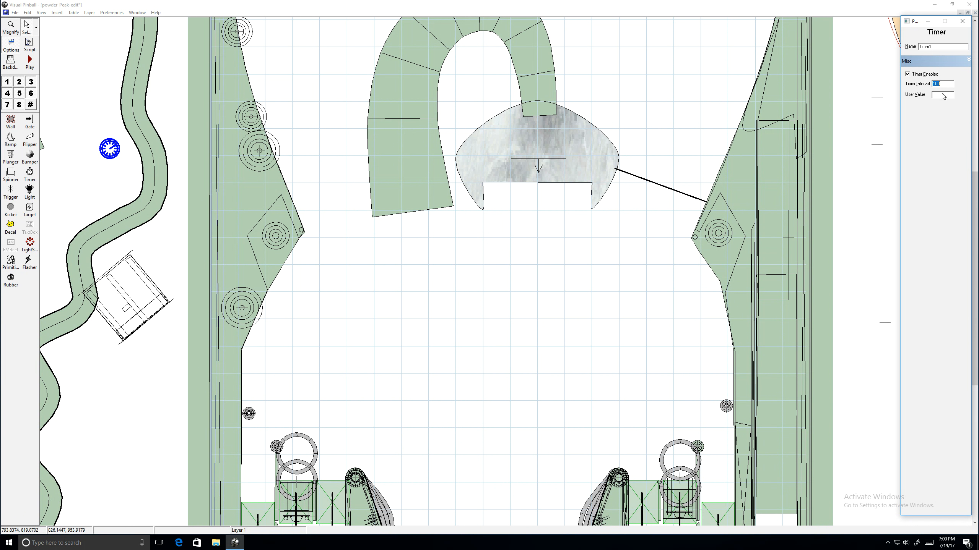
pyautogui.click(927, 75)
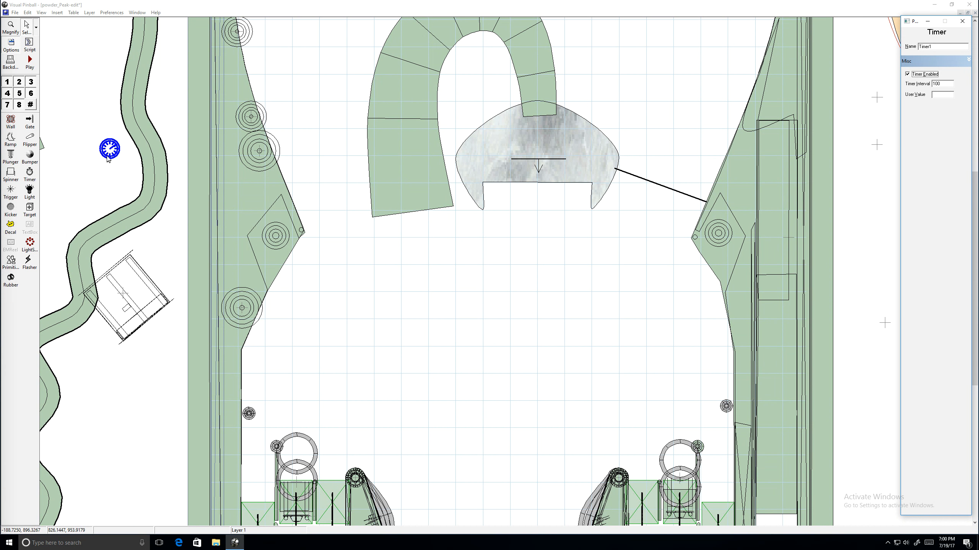
pyautogui.moveTo(104, 158); pyautogui.dragTo(101, 182)
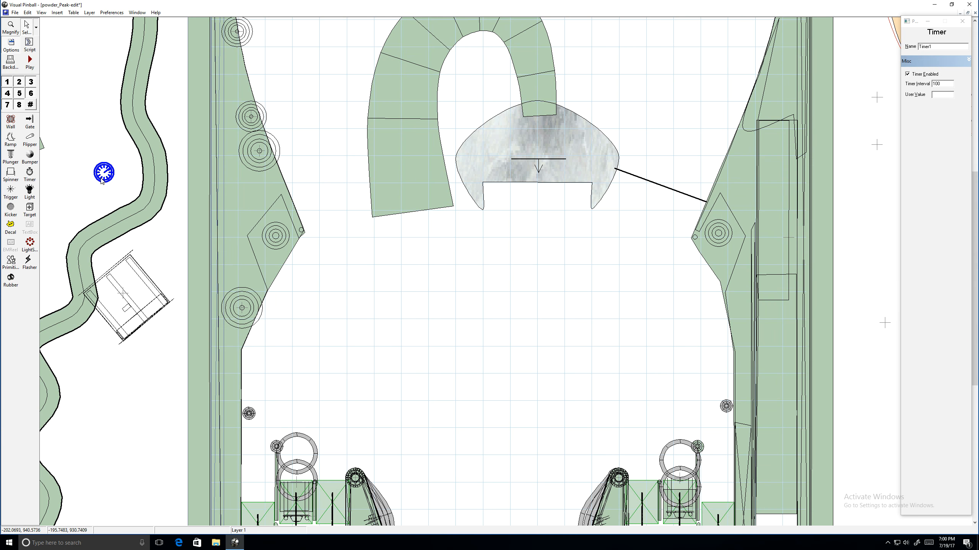
# Add a trigger just below the grey wall's right leg, at about X 685, Y 1045
pyautogui.click(7, 198)
pyautogui.click(607, 234)
pyautogui.moveTo(607, 233)
pyautogui.mouseDown()
pyautogui.moveTo(561, 242)
pyautogui.moveTo(607, 233)
pyautogui.mouseUp()
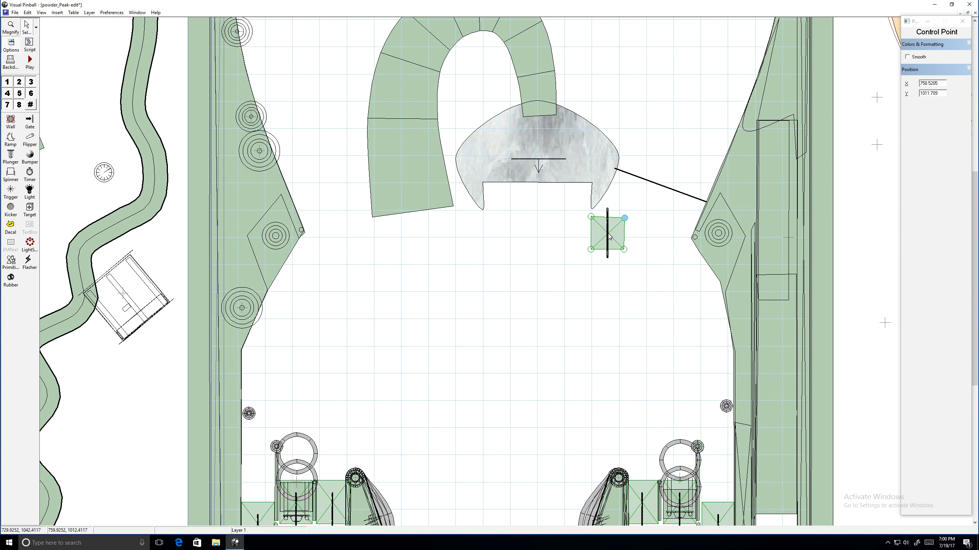
pyautogui.click(614, 272)
pyautogui.moveTo(610, 232)
pyautogui.mouseDown()
pyautogui.moveTo(555, 241)
pyautogui.moveTo(592, 223)
pyautogui.moveTo(591, 232)
pyautogui.mouseUp()
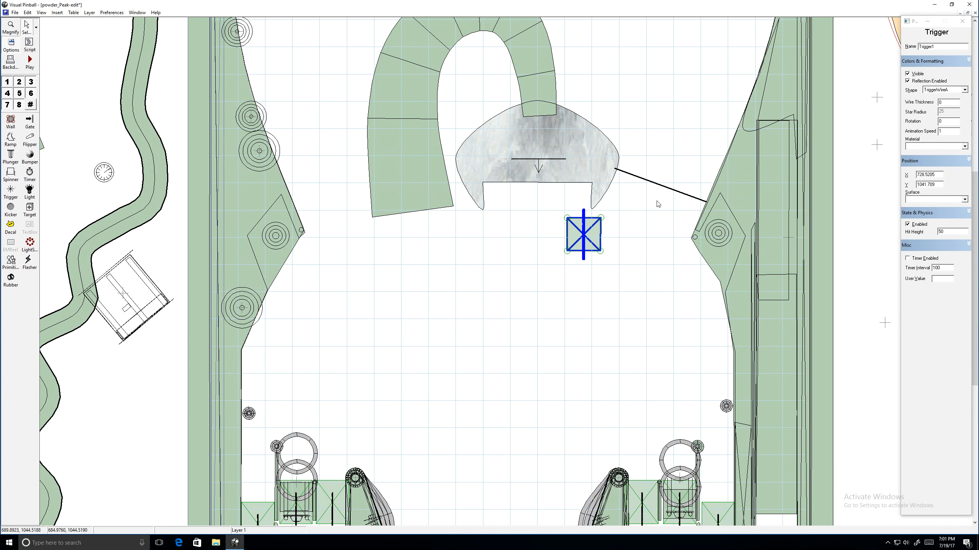
# Examine the new trigger's shape options and the properties of the existing inlane trigger beside the right slingshot
pyautogui.click(965, 90)
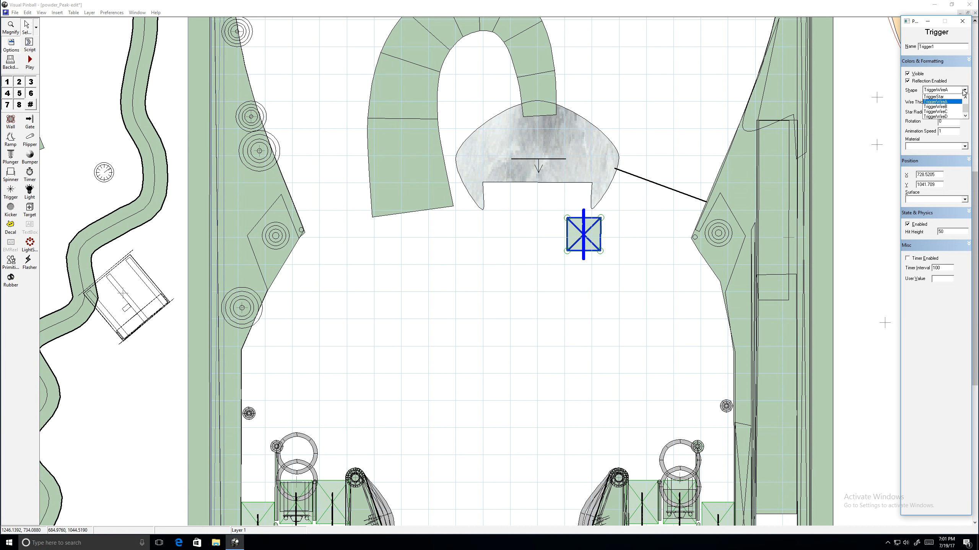
pyautogui.scroll(1, 954, 100)
pyautogui.scroll(-1, 953, 99)
pyautogui.click(587, 321)
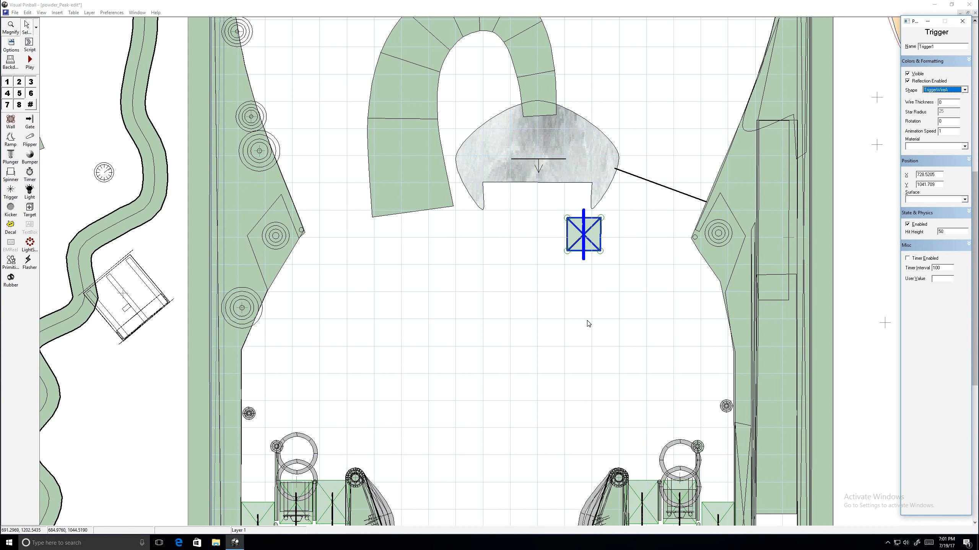
pyautogui.scroll(-6, 588, 324)
pyautogui.click(641, 173)
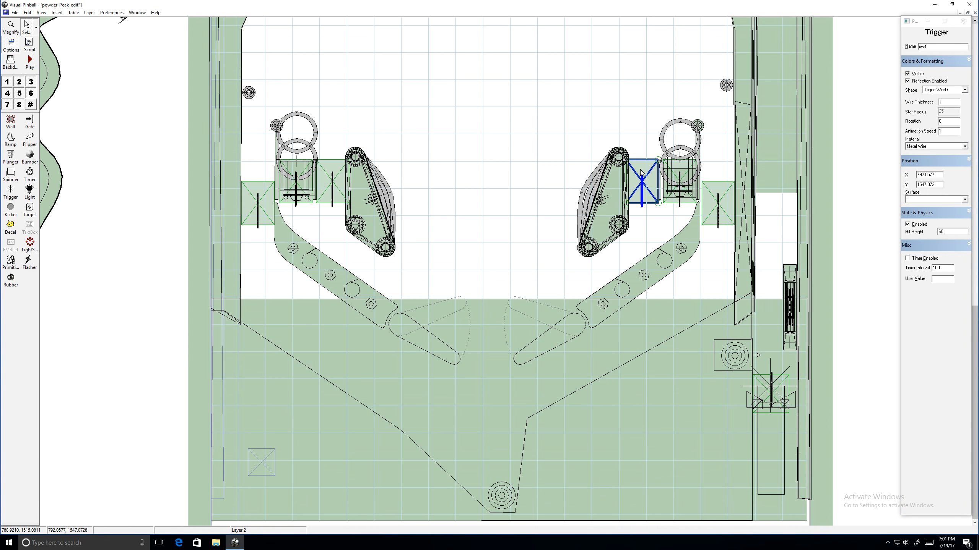
# Compare the properties of the triggers beside the right slingshot, the new trigger and the kicker near the playfield's right edge
pyautogui.click(675, 192)
pyautogui.click(705, 202)
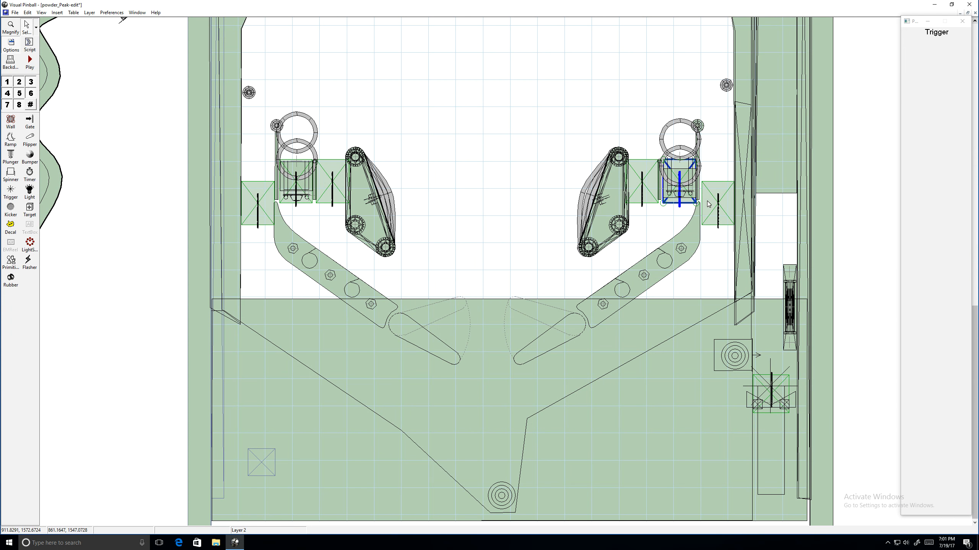
pyautogui.scroll(7, 578, 184)
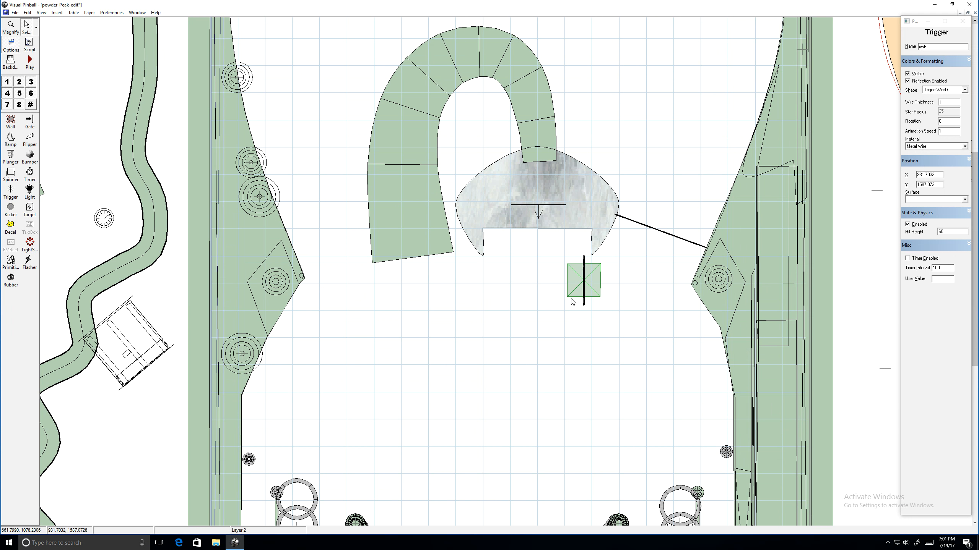
pyautogui.click(576, 295)
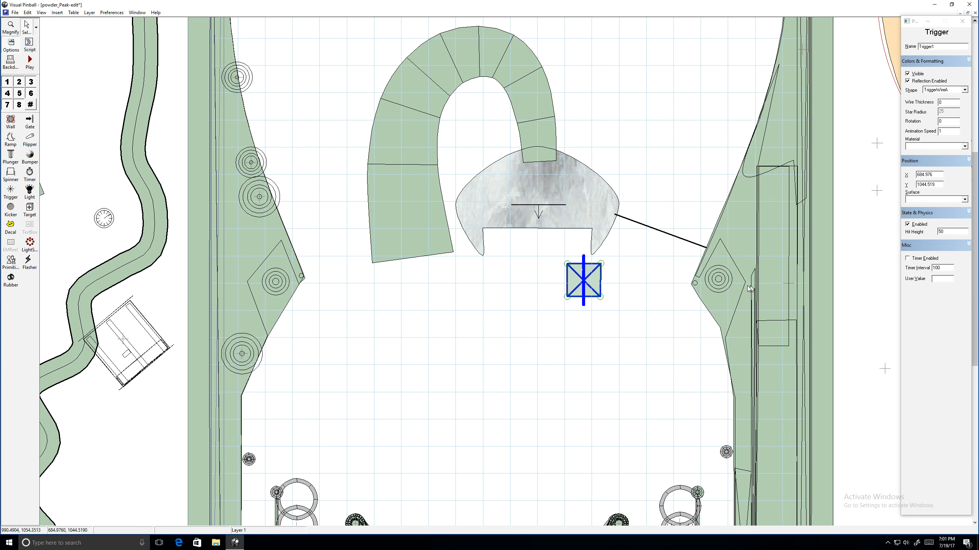
pyautogui.click(722, 287)
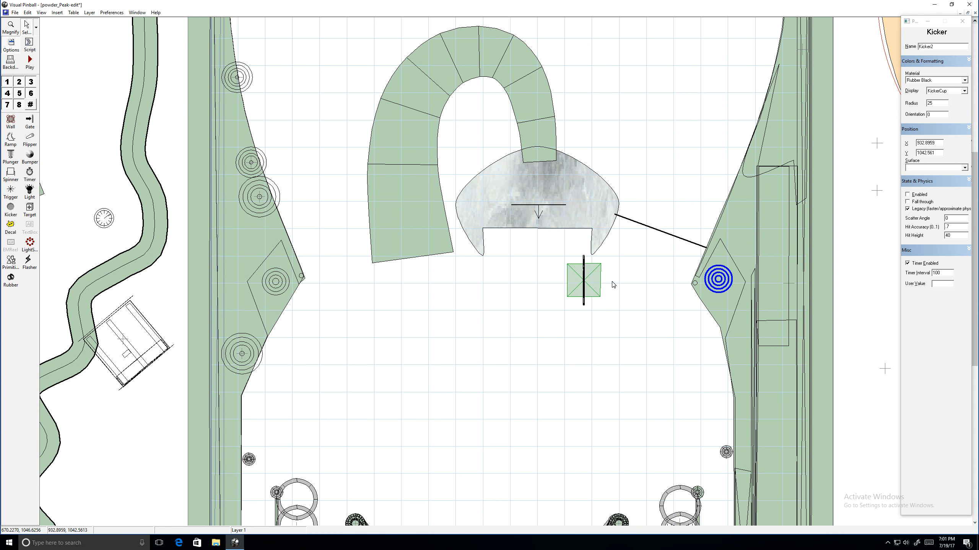
pyautogui.click(413, 284)
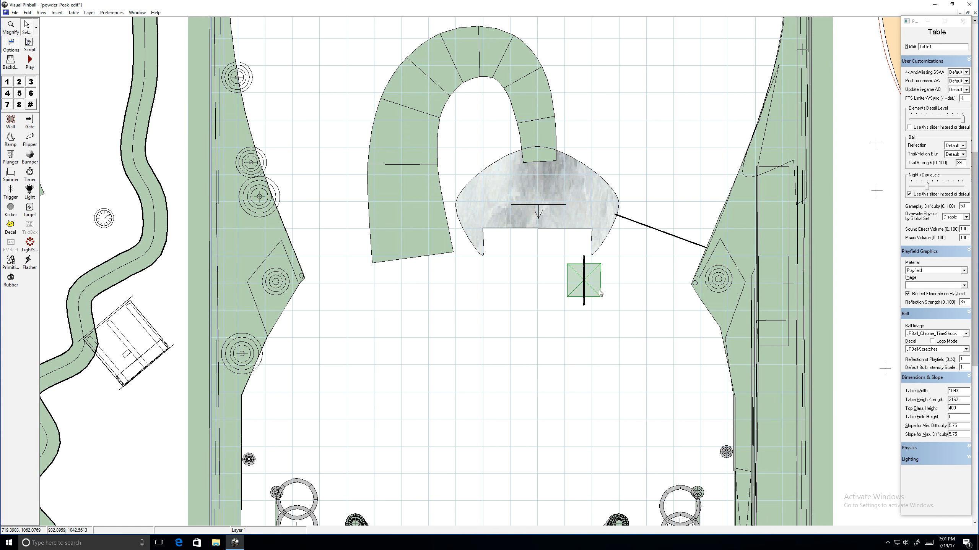
# Move the new trigger to about X 792, Y 1057 and change its shape to TriggerStar
pyautogui.moveTo(588, 284); pyautogui.dragTo(645, 292)
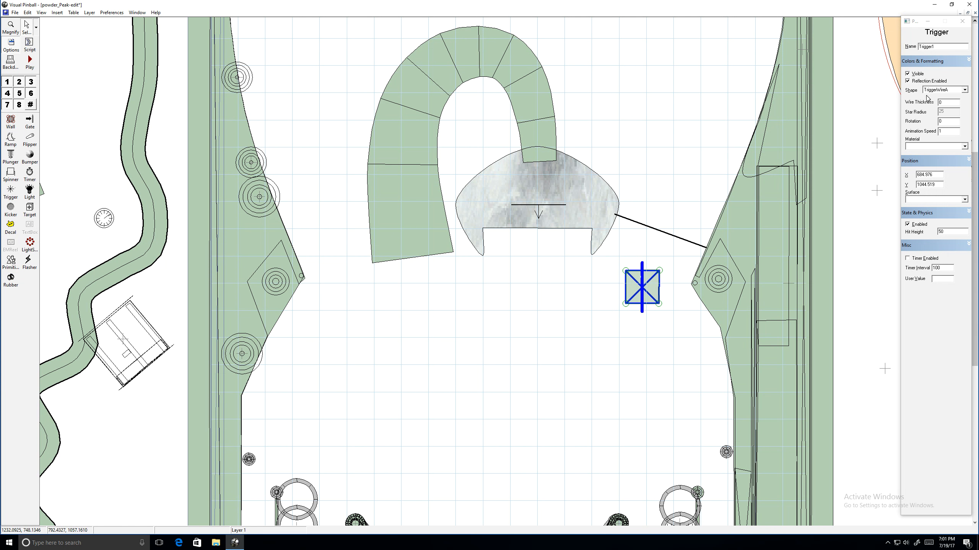
pyautogui.click(965, 90)
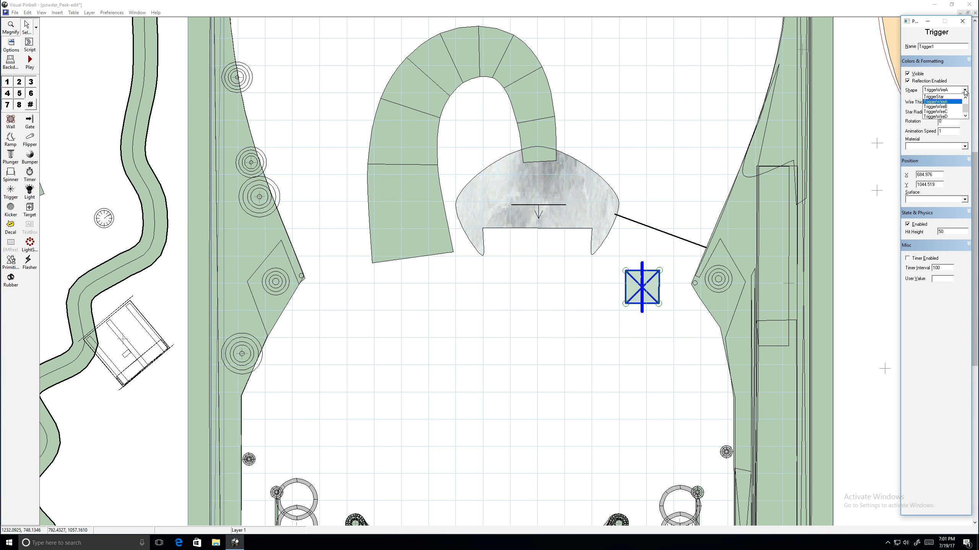
pyautogui.scroll(1, 960, 97)
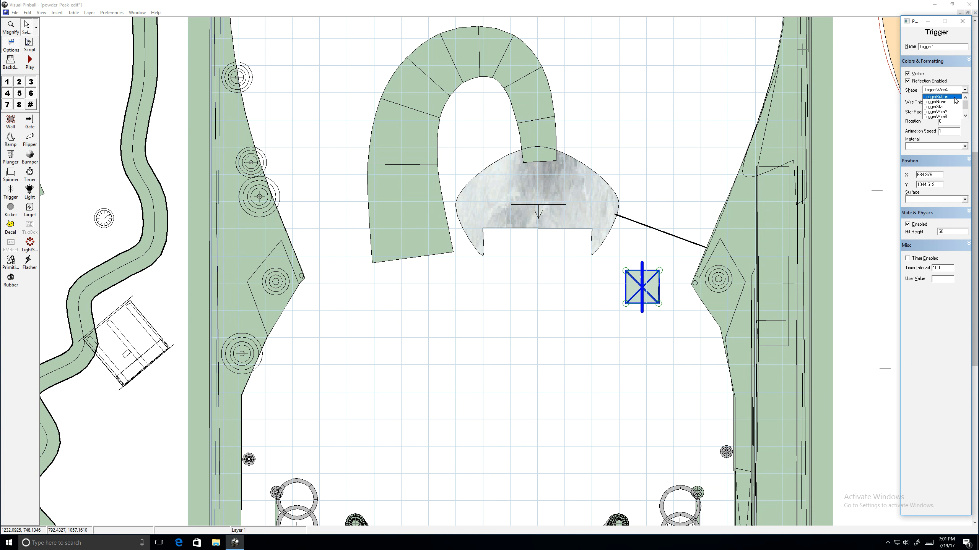
pyautogui.click(940, 107)
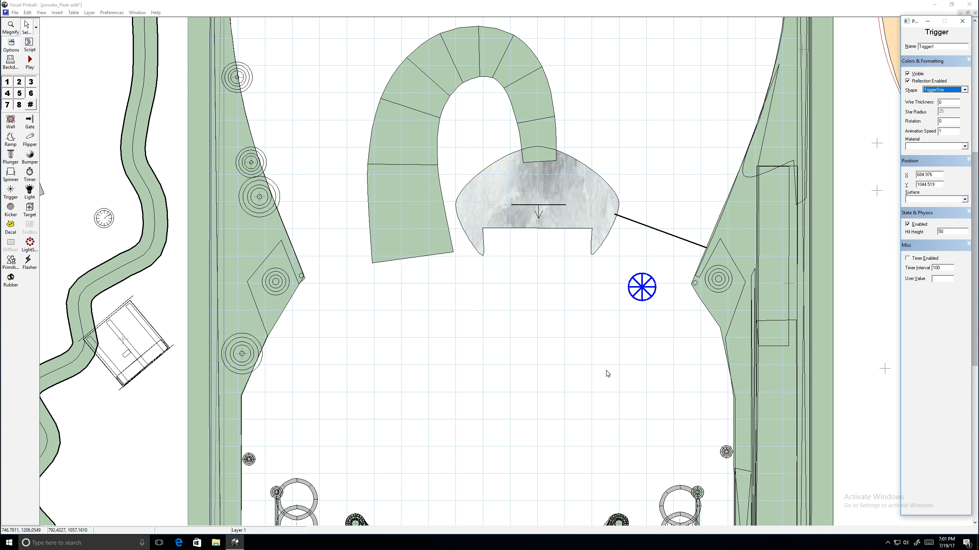
# Move the star trigger onto the line right of the grey wall, at about X 830, Y 937, and turn off its visibility and reflection
pyautogui.moveTo(640, 297)
pyautogui.mouseDown()
pyautogui.moveTo(644, 250)
pyautogui.moveTo(656, 221)
pyautogui.moveTo(663, 230)
pyautogui.mouseUp()
pyautogui.click(919, 74)
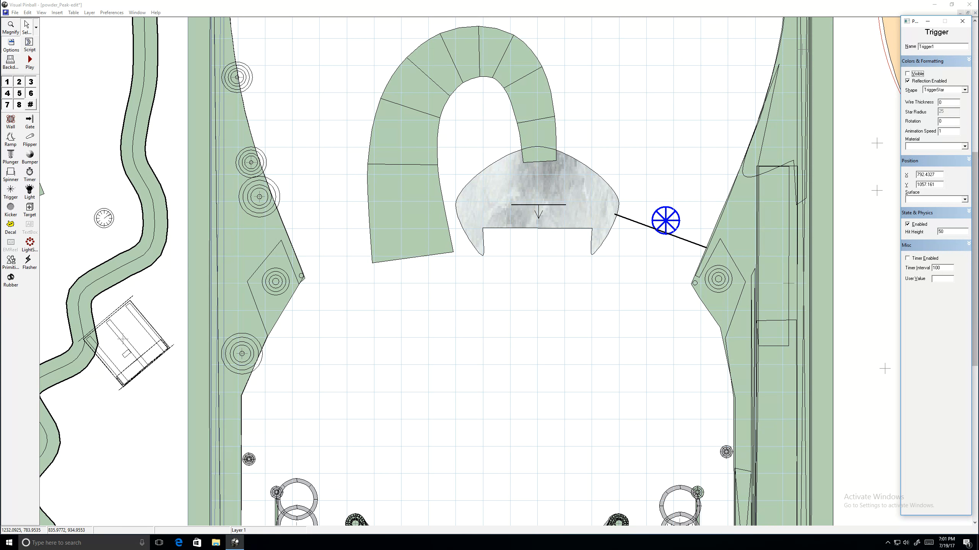
pyautogui.click(915, 82)
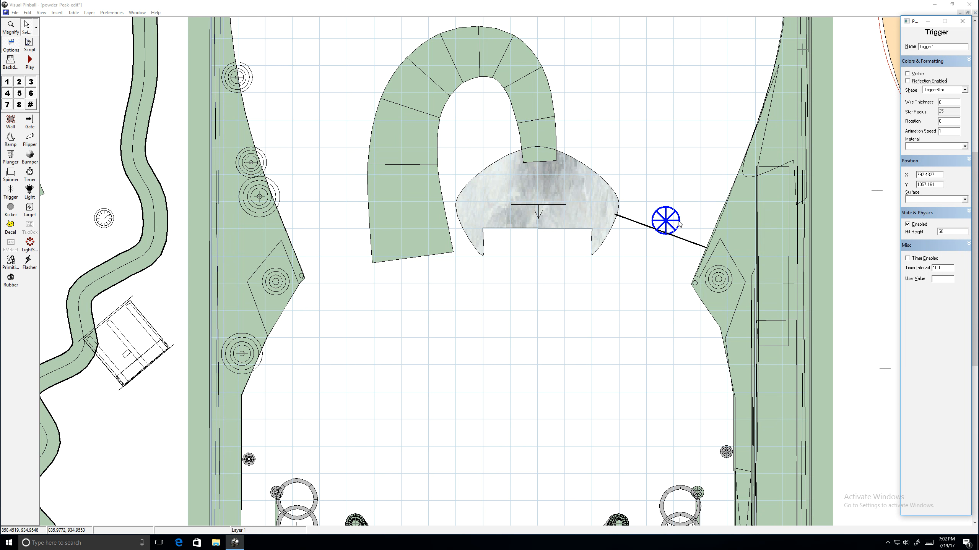
pyautogui.moveTo(674, 224); pyautogui.dragTo(672, 227)
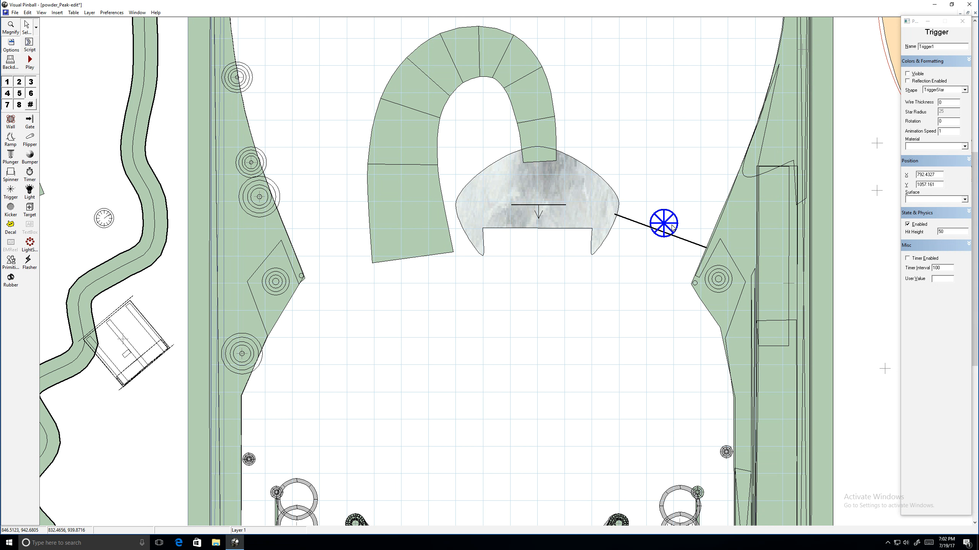
pyautogui.moveTo(672, 227); pyautogui.dragTo(671, 226)
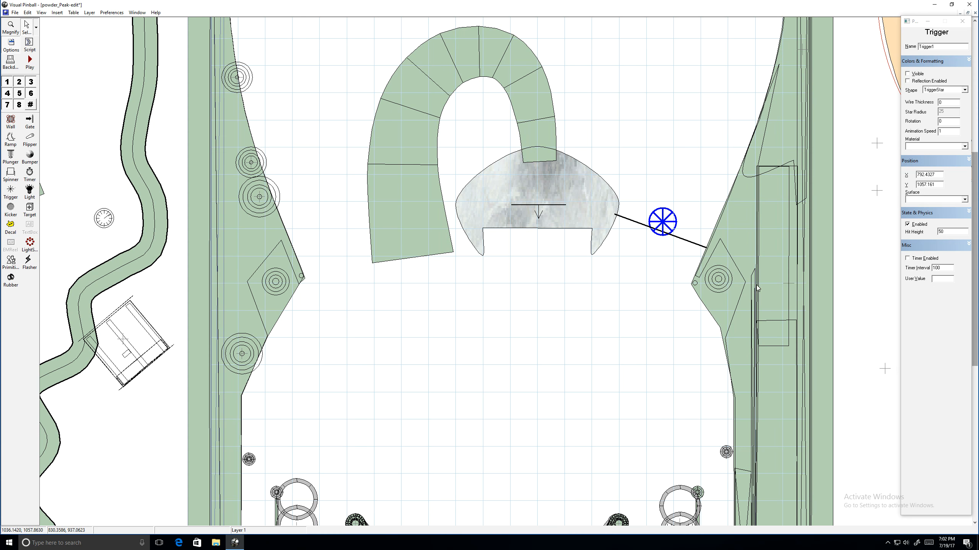
# Set the star trigger's radius to 100
pyautogui.click(641, 287)
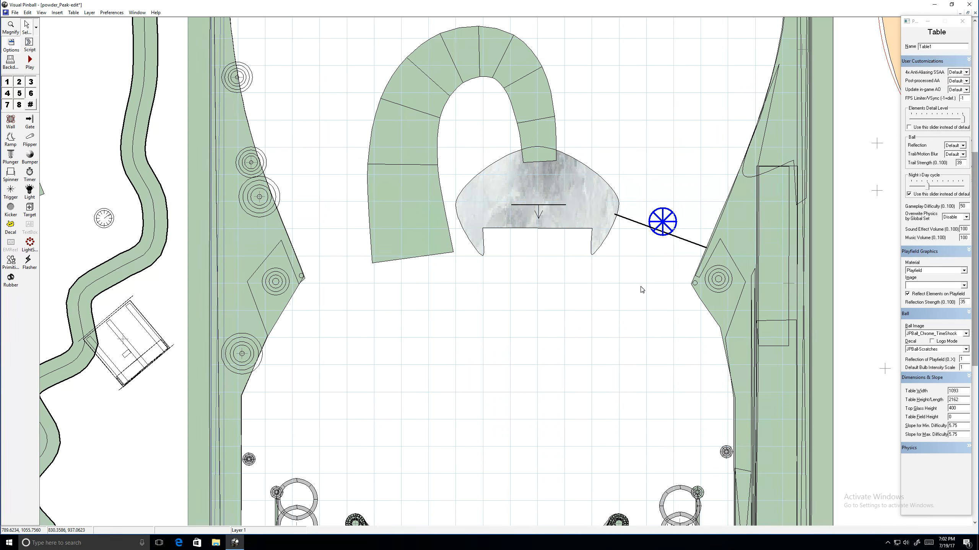
pyautogui.click(662, 214)
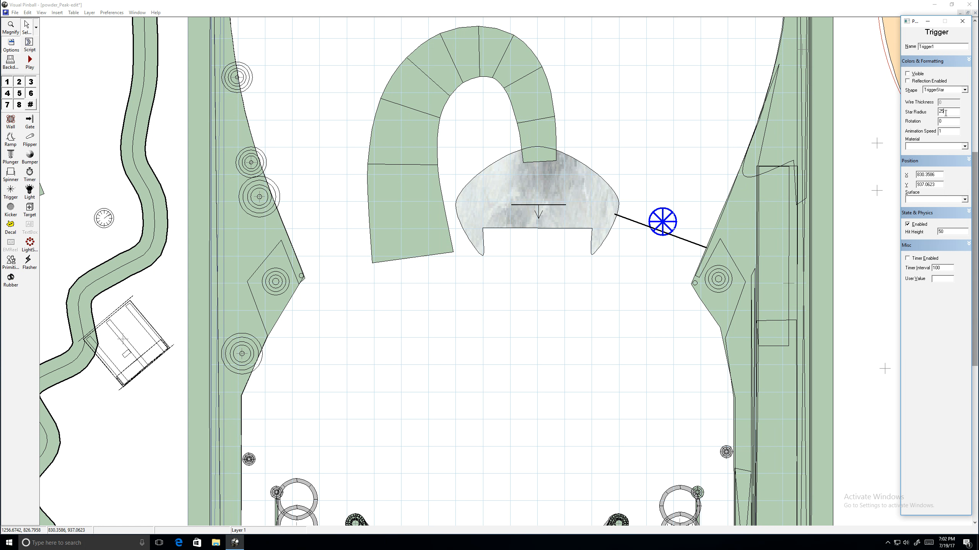
pyautogui.write('100')
pyautogui.press('Tab')
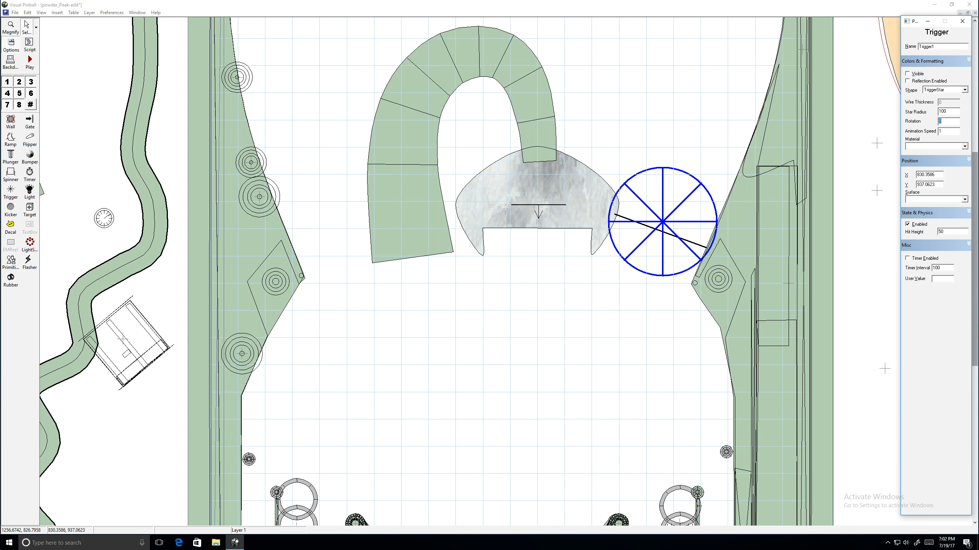
pyautogui.click(641, 341)
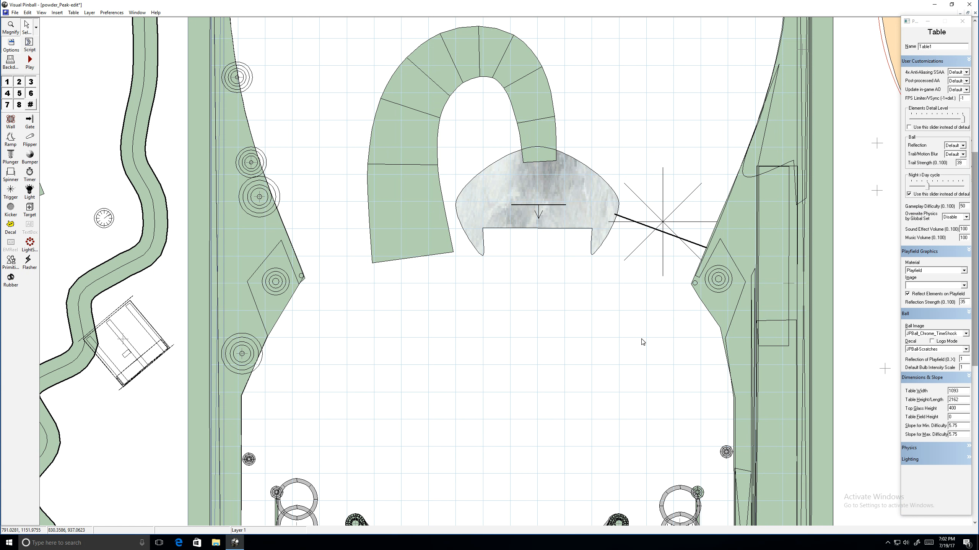
# Run the table to check the enlarged invisible trigger in play, and close the player
pyautogui.click(653, 205)
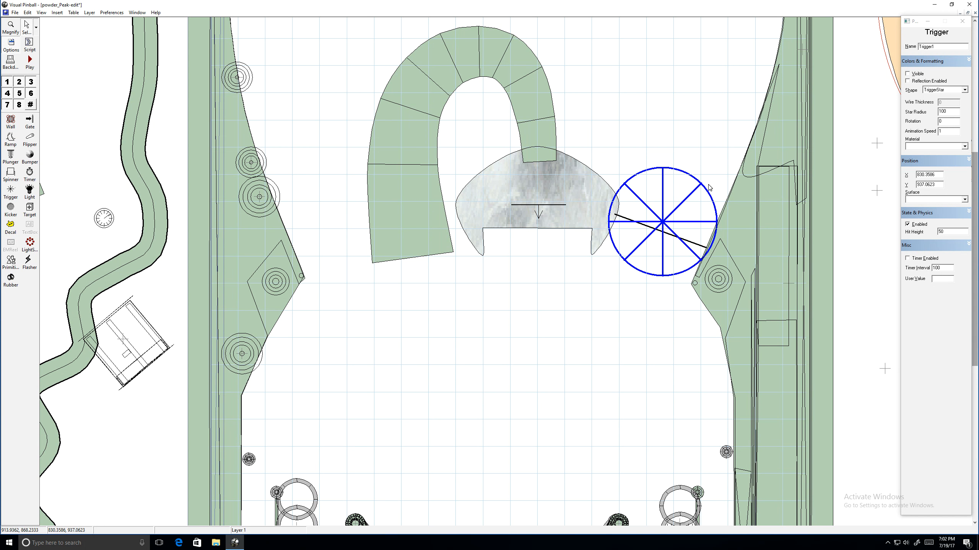
pyautogui.click(610, 351)
pyautogui.click(673, 211)
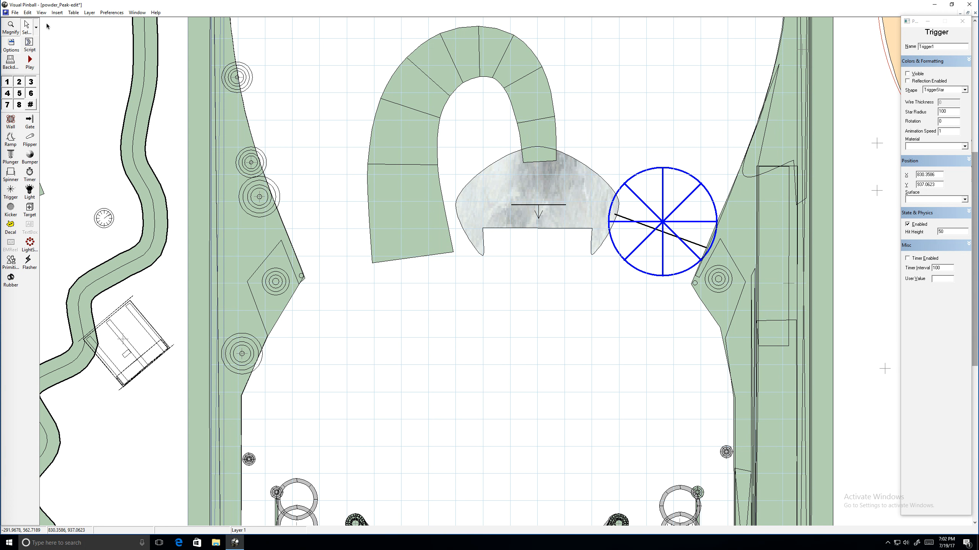
pyautogui.click(37, 64)
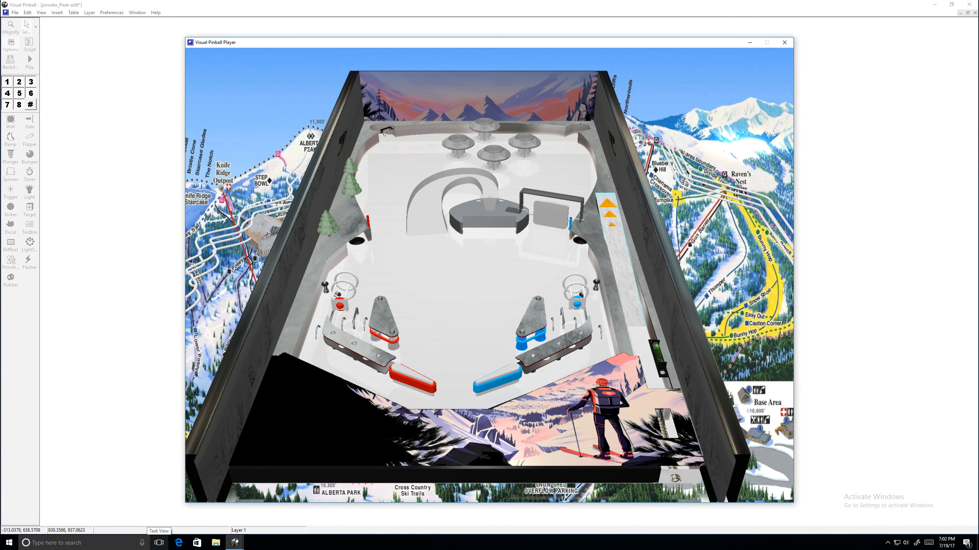
pyautogui.press('Escape')
pyautogui.press('Return')
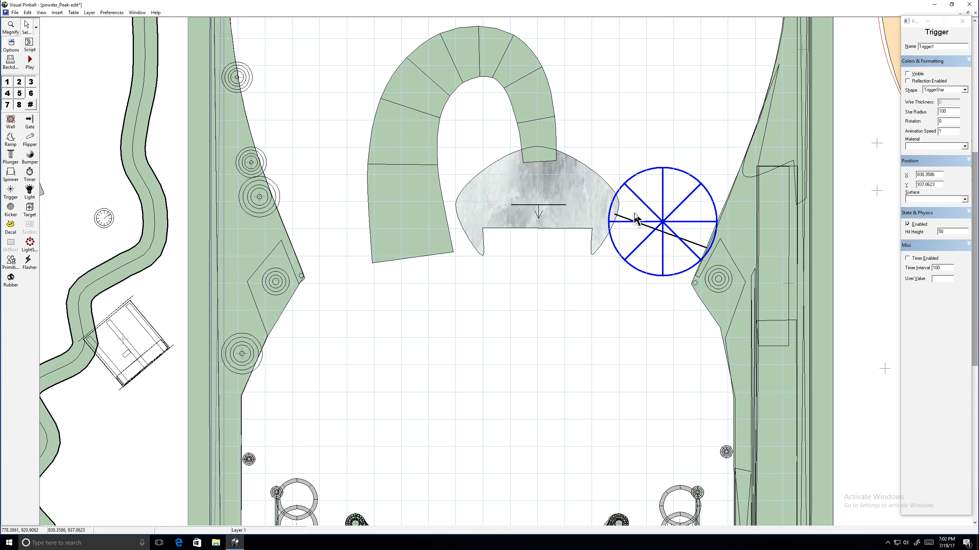
# Add a light with one outline point stretched upward and place it over the right slingshot, at about X 737, Y 1579
pyautogui.click(448, 394)
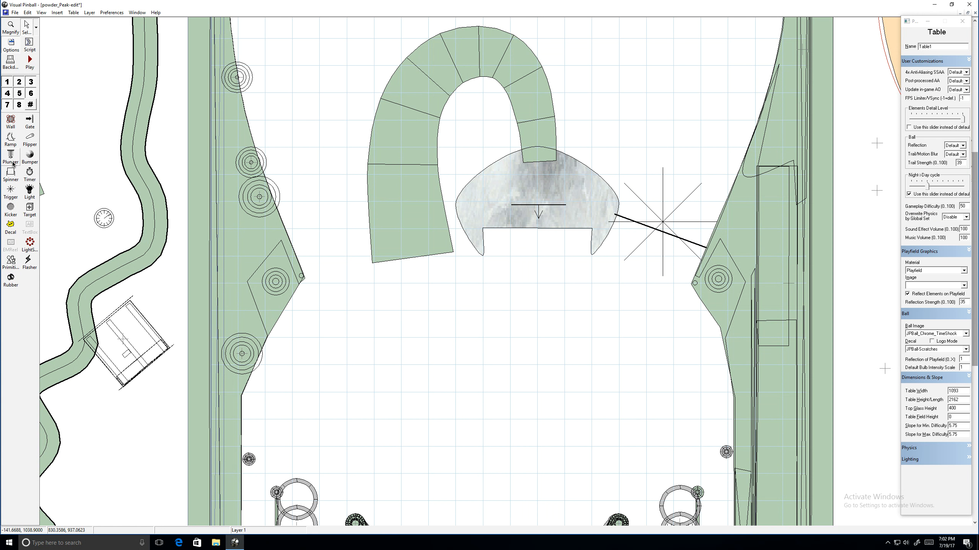
pyautogui.click(29, 189)
pyautogui.click(624, 192)
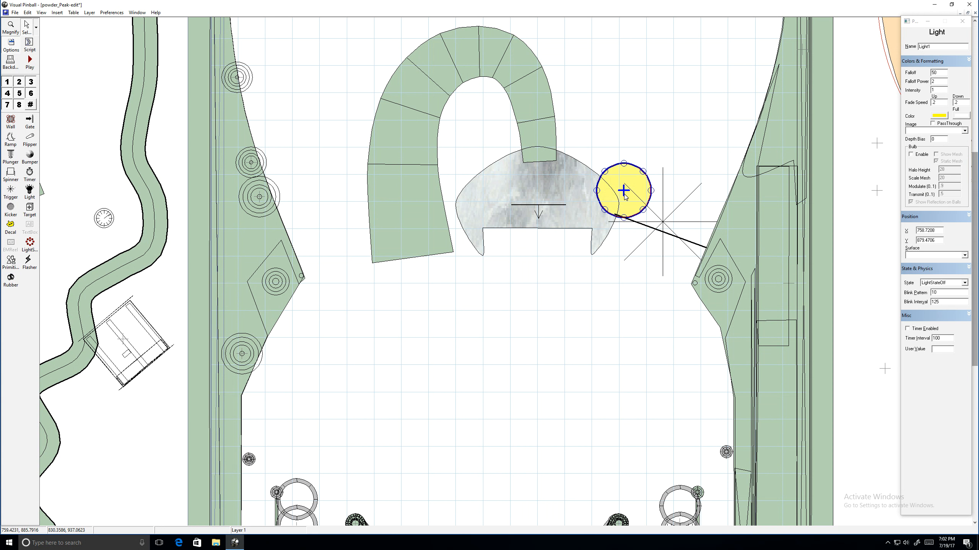
pyautogui.moveTo(625, 218); pyautogui.dragTo(653, 153)
pyautogui.click(599, 235)
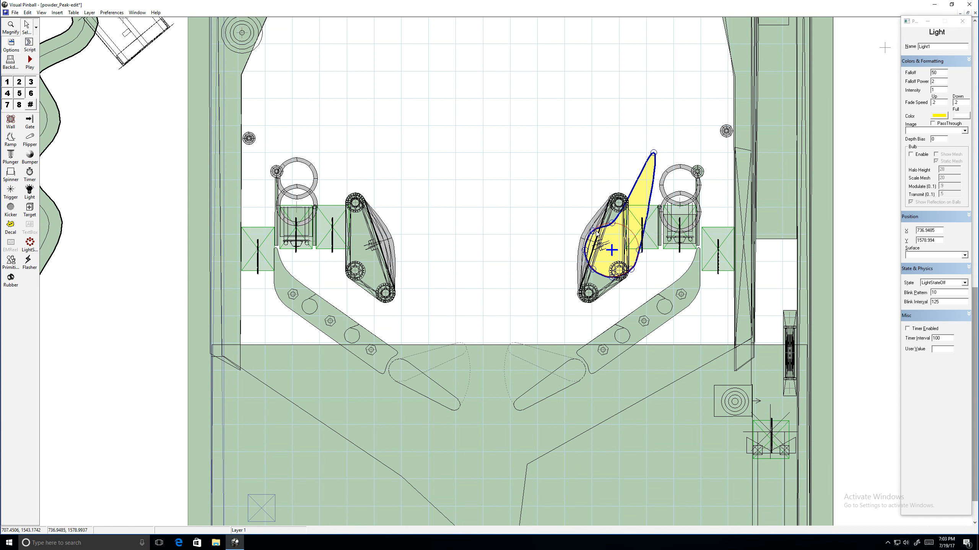
# Pull the light's left control points into an upper and a lower spike, with the point between them set inward
pyautogui.moveTo(599, 237); pyautogui.dragTo(583, 134)
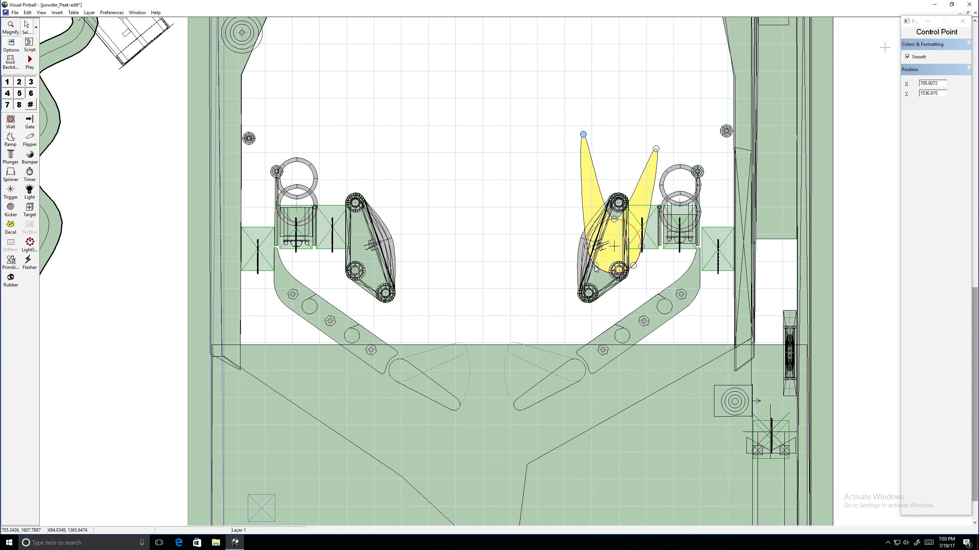
pyautogui.moveTo(595, 268); pyautogui.dragTo(603, 340)
pyautogui.moveTo(587, 248); pyautogui.dragTo(591, 279)
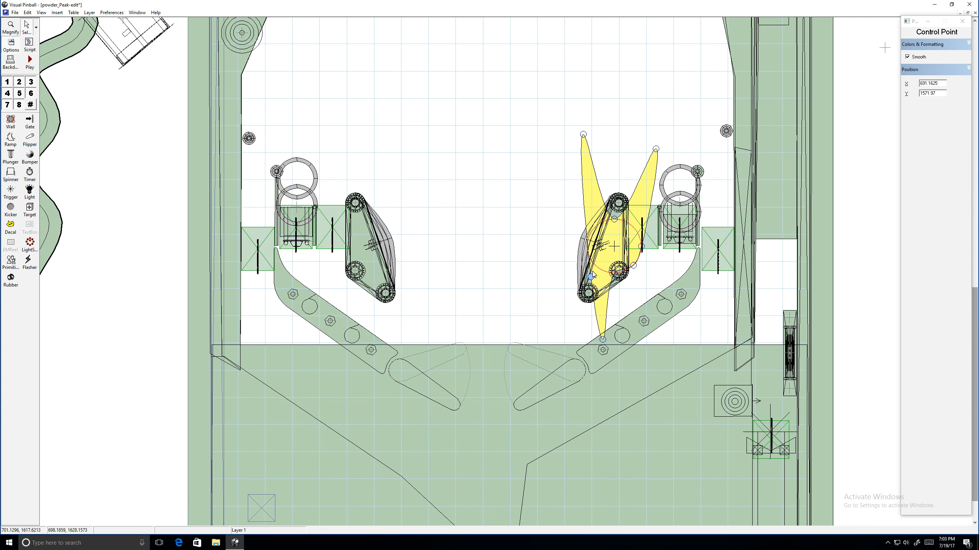
# Add two control points on the light's left side and reshape the outline into a five-pointed star
pyautogui.rightClick(594, 265)
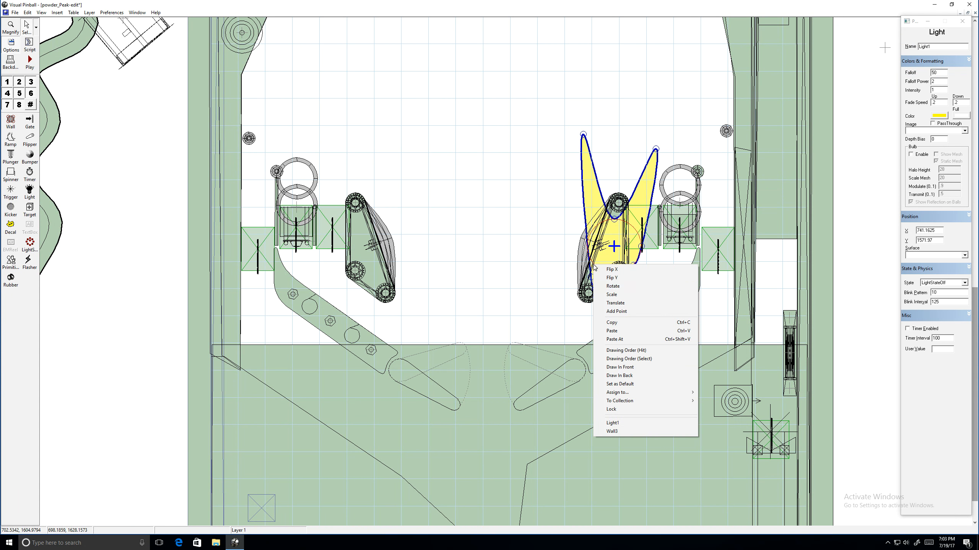
pyautogui.click(625, 314)
pyautogui.moveTo(555, 286); pyautogui.dragTo(536, 321)
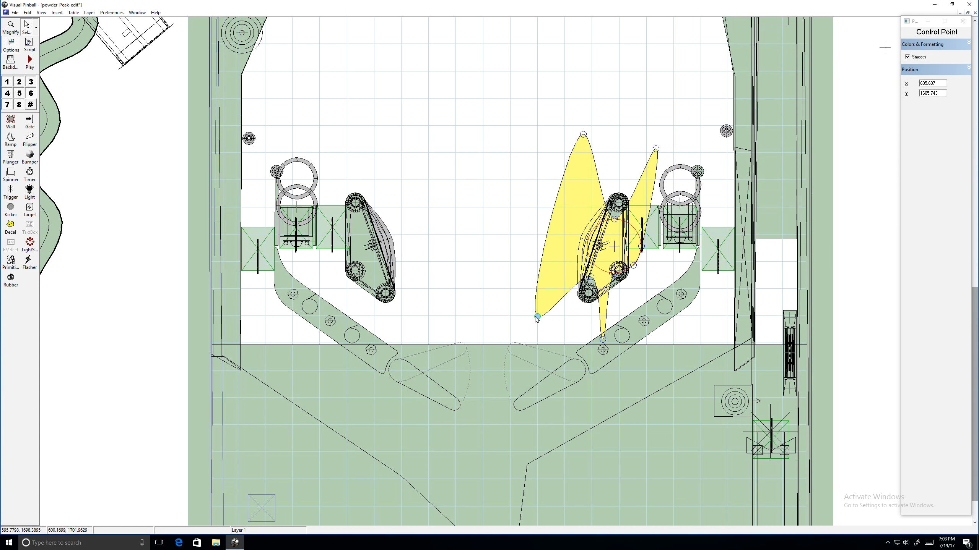
pyautogui.rightClick(555, 224)
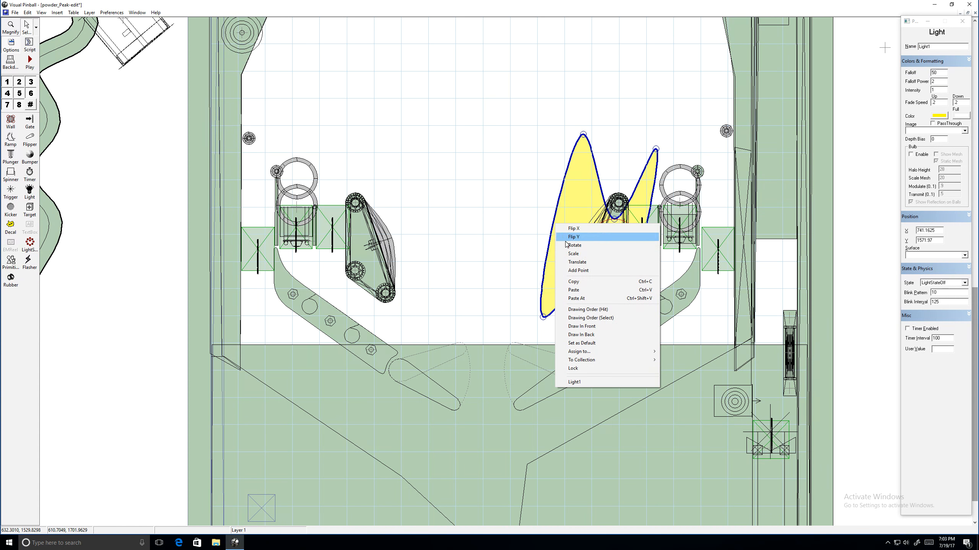
pyautogui.click(578, 271)
pyautogui.moveTo(554, 227); pyautogui.dragTo(590, 236)
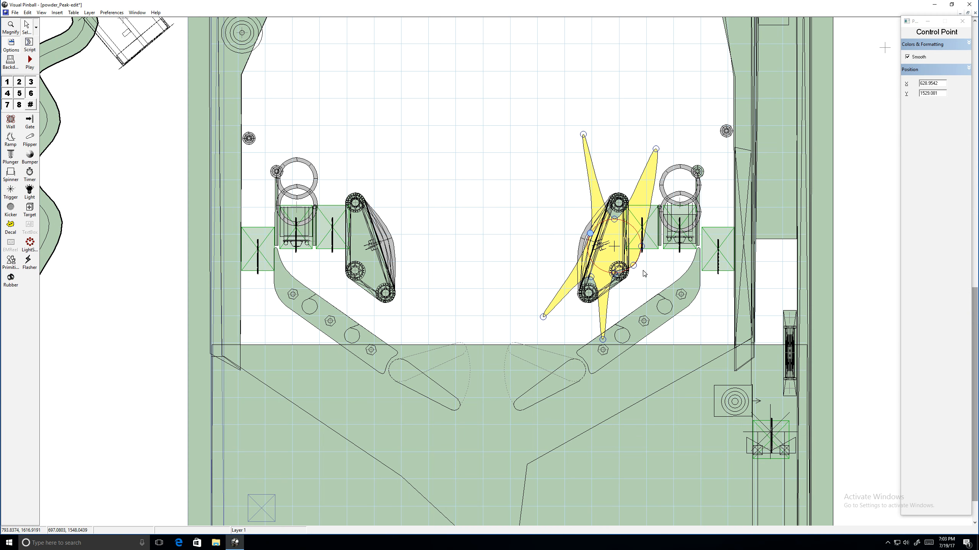
pyautogui.moveTo(634, 267); pyautogui.dragTo(627, 247)
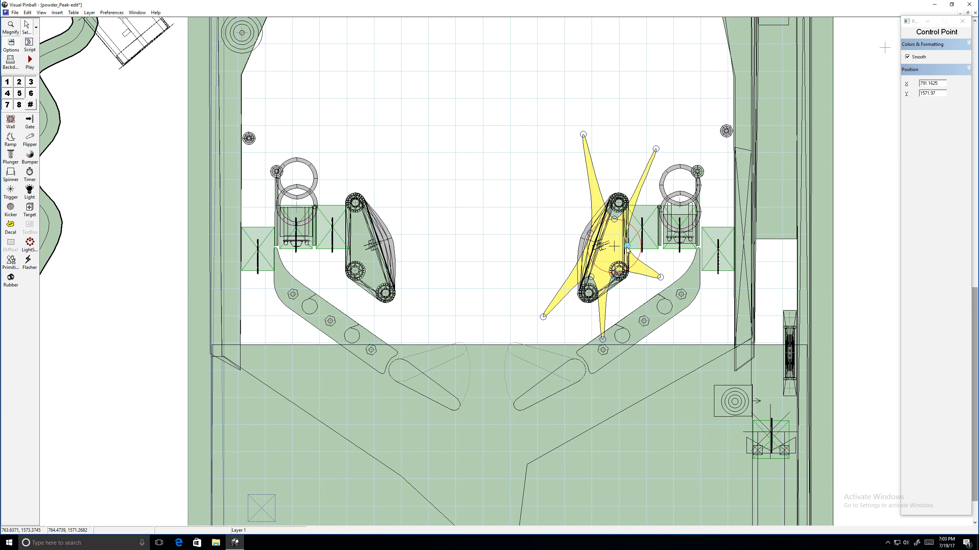
pyautogui.click(552, 254)
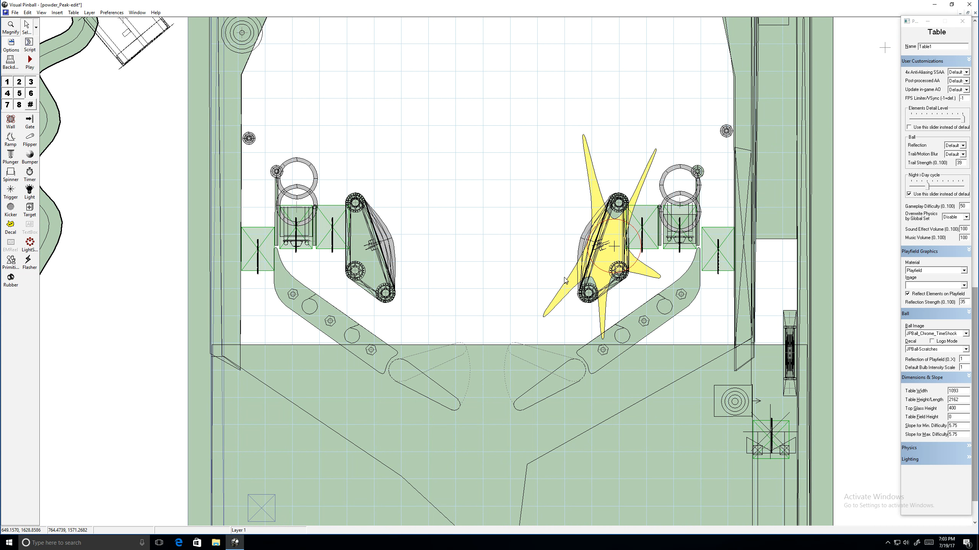
# Enable the bulb on the star-shaped light with a halo height of 20
pyautogui.click(569, 293)
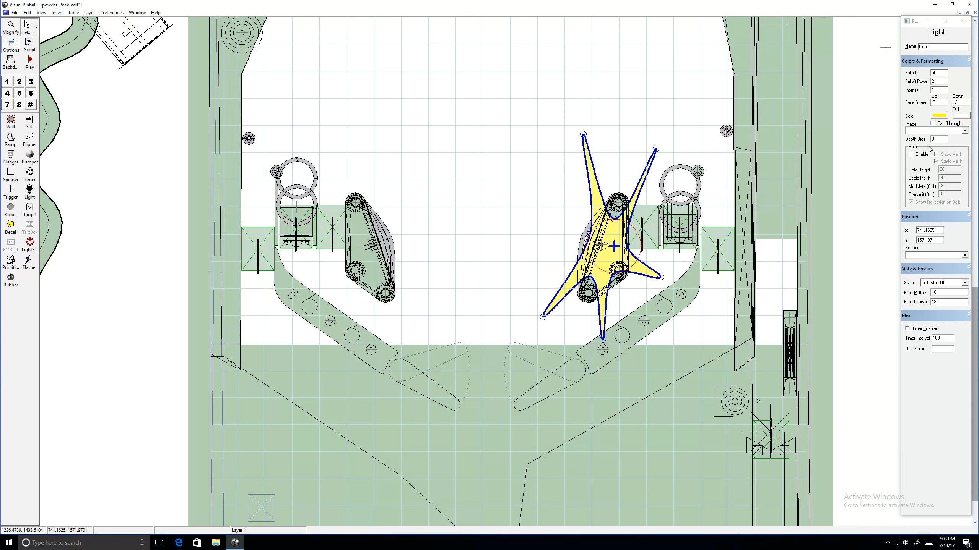
pyautogui.click(922, 153)
pyautogui.click(922, 154)
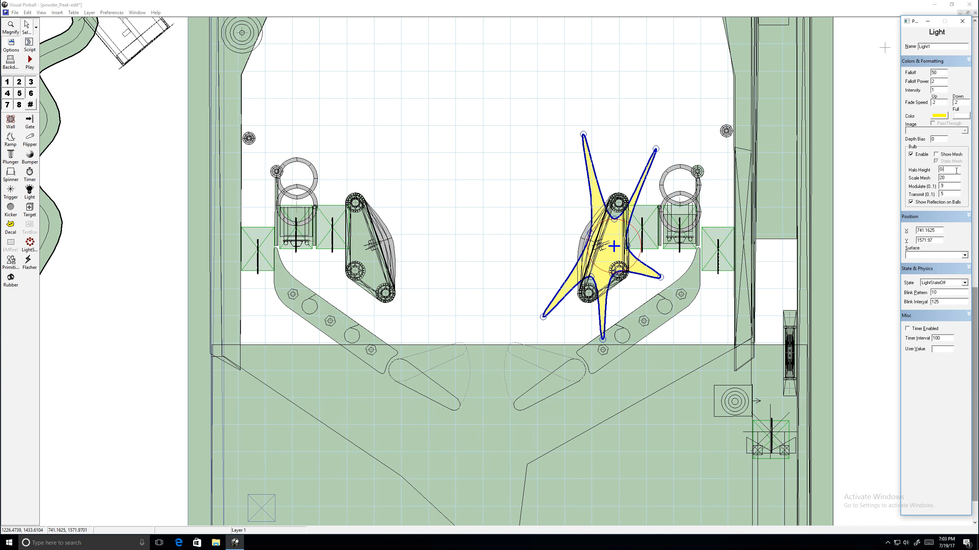
pyautogui.write('20')
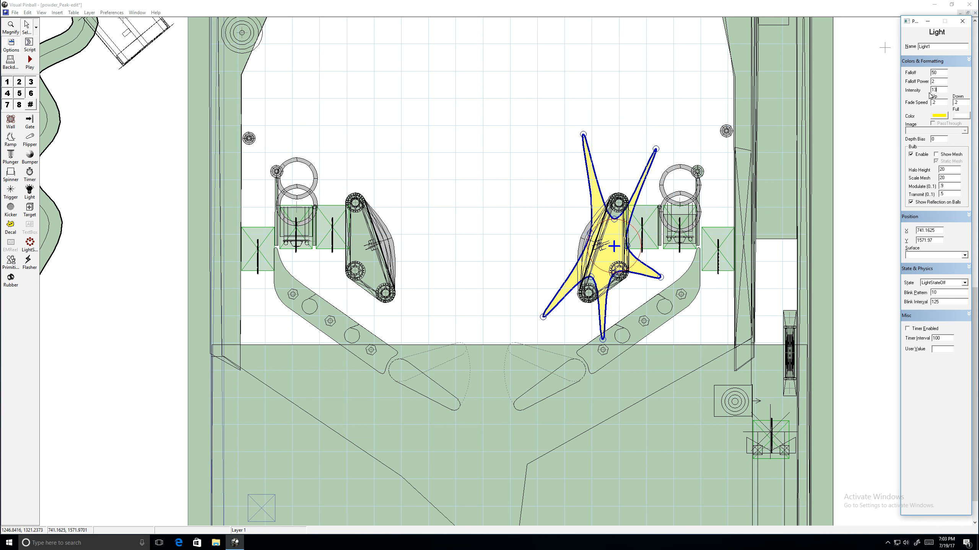
# Play-test the table to check the light around the right slingshot, and return to the editor
pyautogui.click(490, 168)
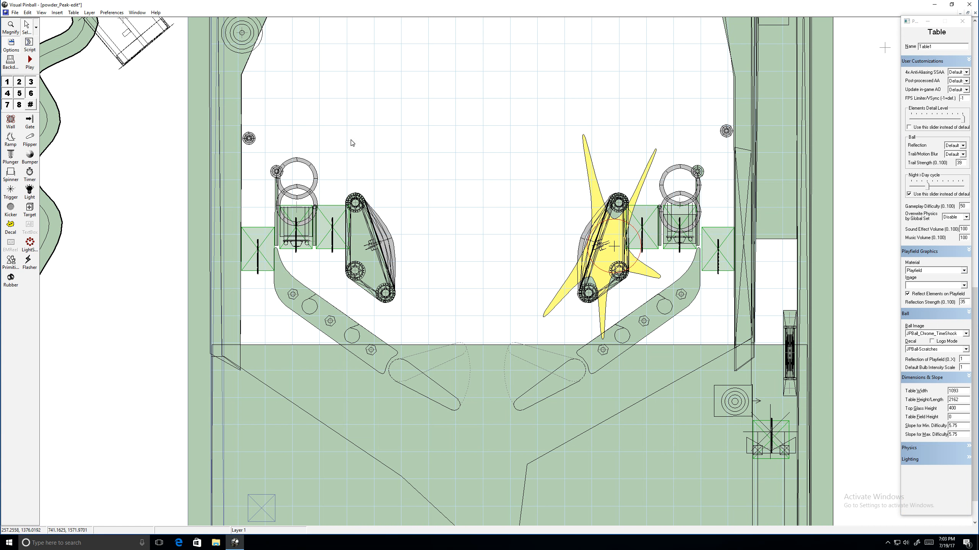
pyautogui.click(30, 61)
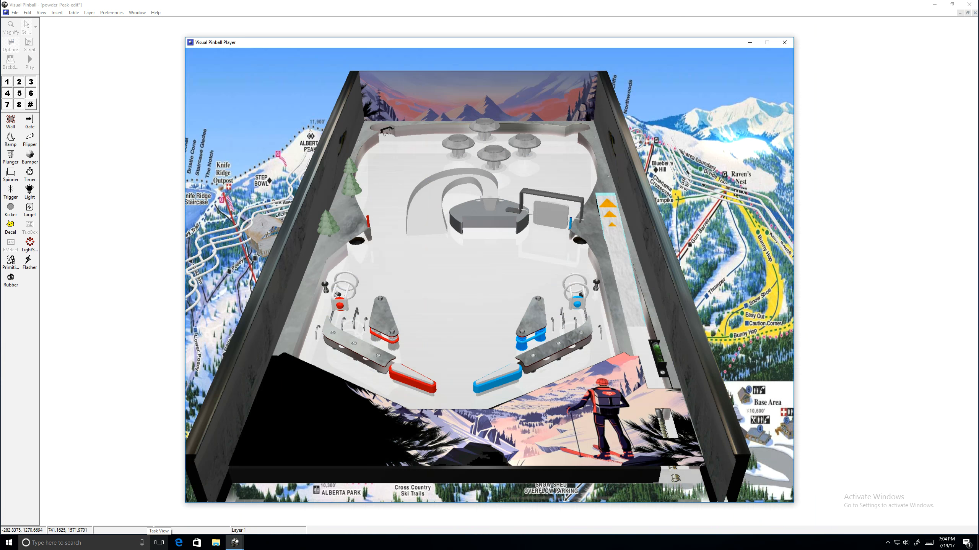
pyautogui.press('Escape')
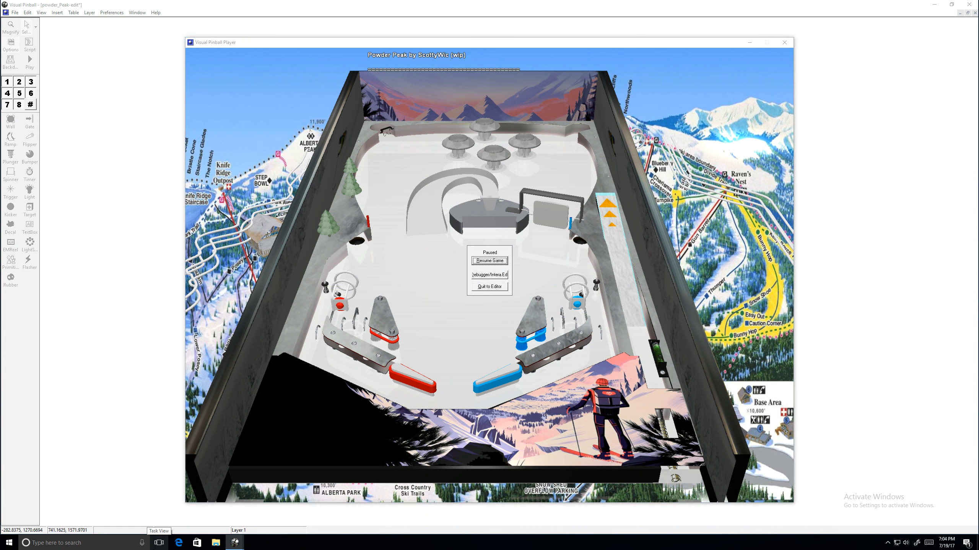
pyautogui.press('Return')
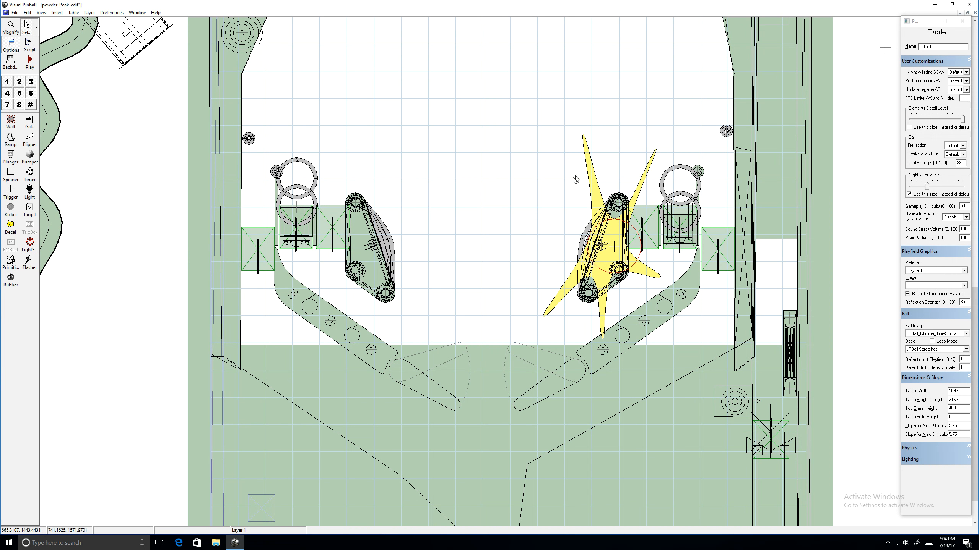
# Show the star-shaped light's bulb mesh with a falloff of 75, and move its centre to about X 727, Y 1578
pyautogui.click(594, 189)
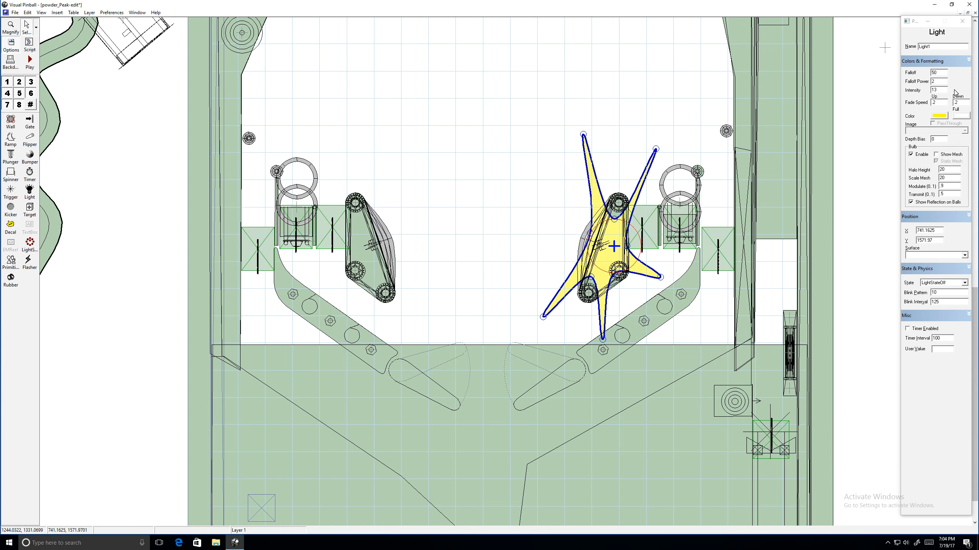
pyautogui.click(934, 155)
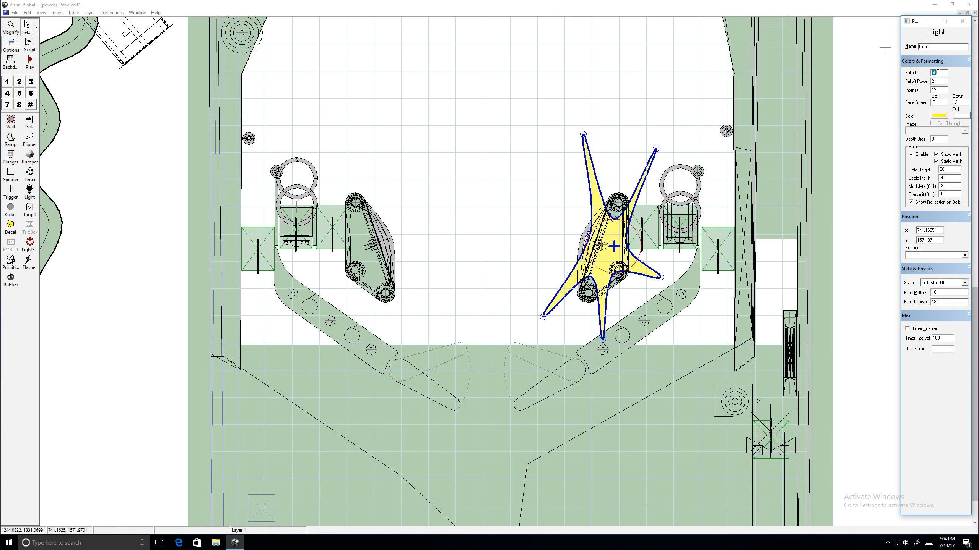
pyautogui.press('Tab')
pyautogui.moveTo(615, 247)
pyautogui.mouseDown()
pyautogui.moveTo(499, 267)
pyautogui.moveTo(465, 315)
pyautogui.moveTo(806, 346)
pyautogui.moveTo(678, 303)
pyautogui.moveTo(595, 249)
pyautogui.moveTo(606, 250)
pyautogui.mouseUp()
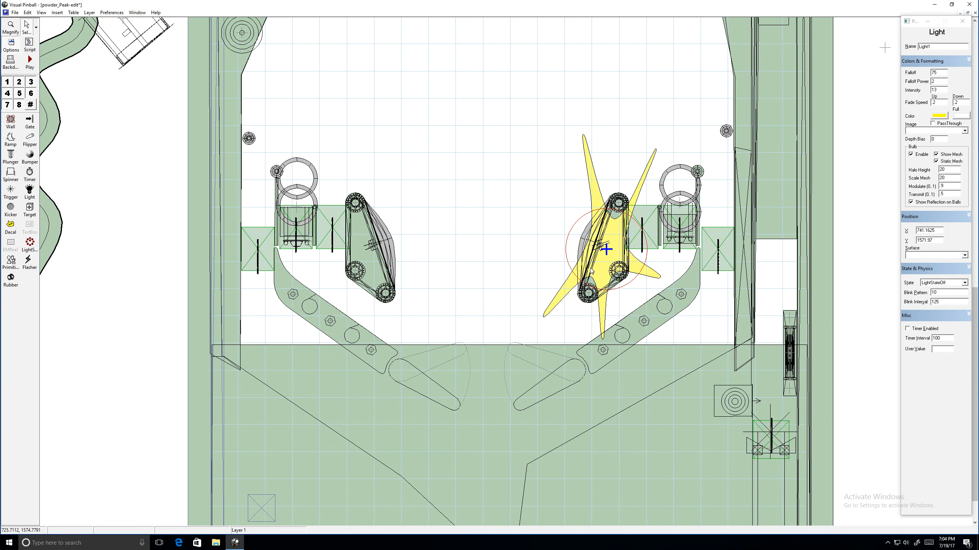
# Play-test the table with the flippers to check the light's bulb mesh and wider falloff
pyautogui.click(29, 60)
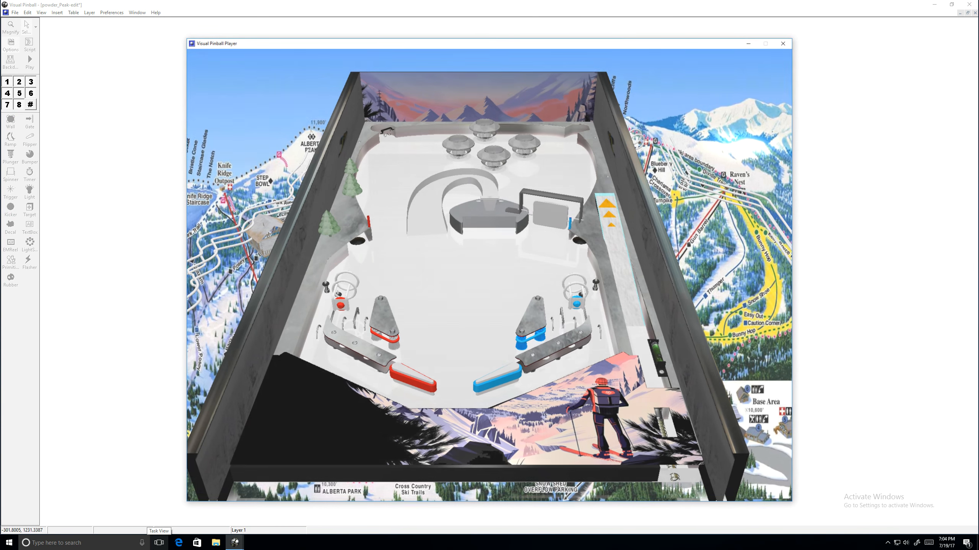
pyautogui.press('shift')
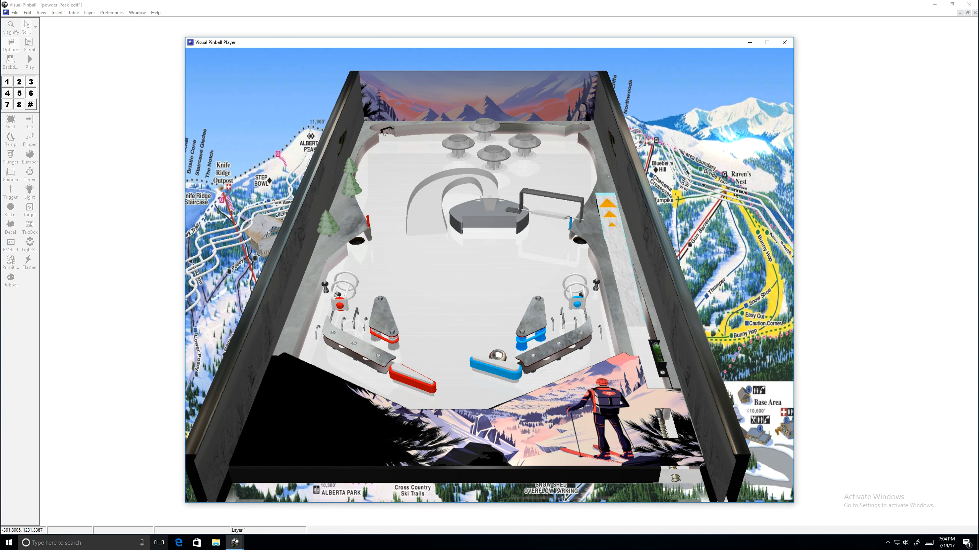
pyautogui.press('shift')
pyautogui.press('shift')
pyautogui.press('shift')
pyautogui.press('shift')
pyautogui.press('Escape')
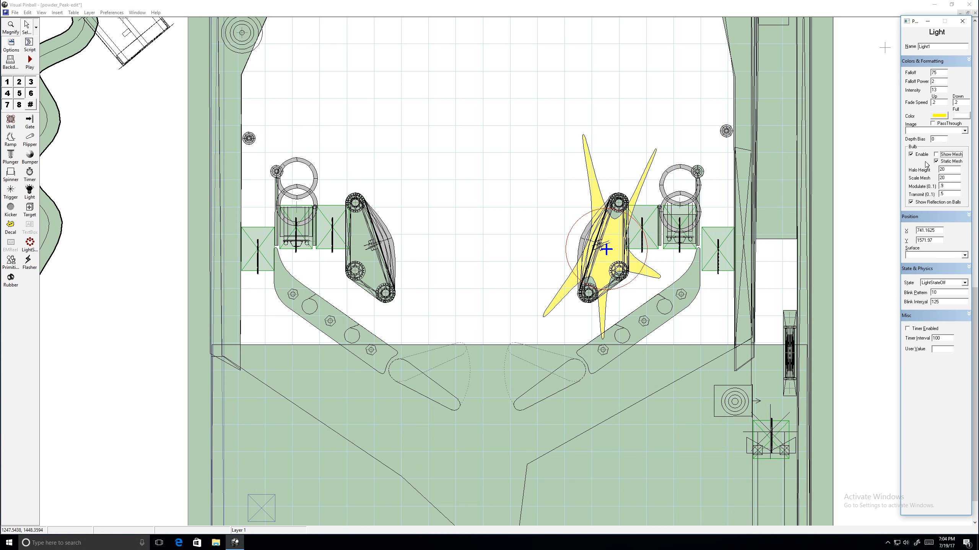
# Disable the light's bulb and its static mesh option
pyautogui.click(911, 155)
pyautogui.click(938, 161)
# Play-test the table with the bulb disabled, keeping the ball moving with the flippers, and return to the editor
pyautogui.click(30, 62)
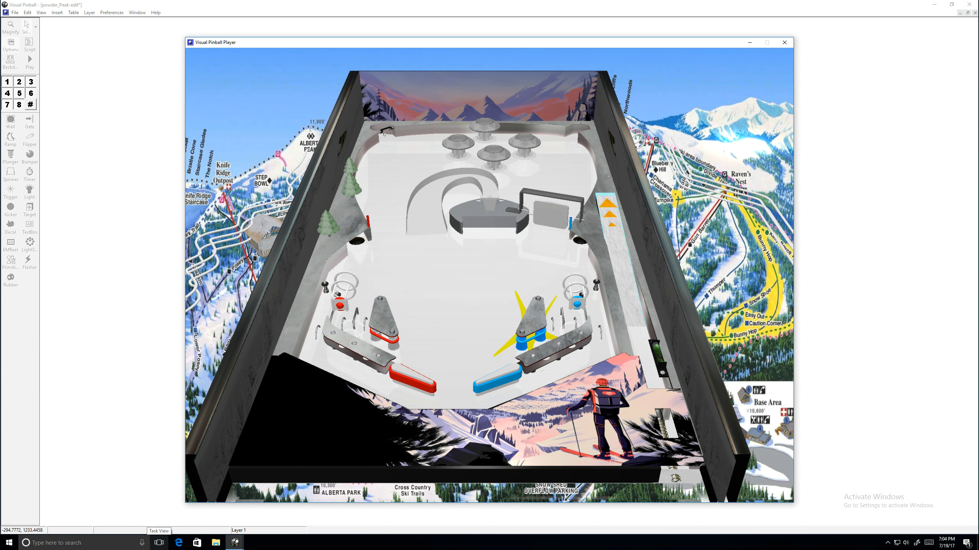
pyautogui.press('Return')
pyautogui.press('Shift_R')
pyautogui.press('Shift_L')
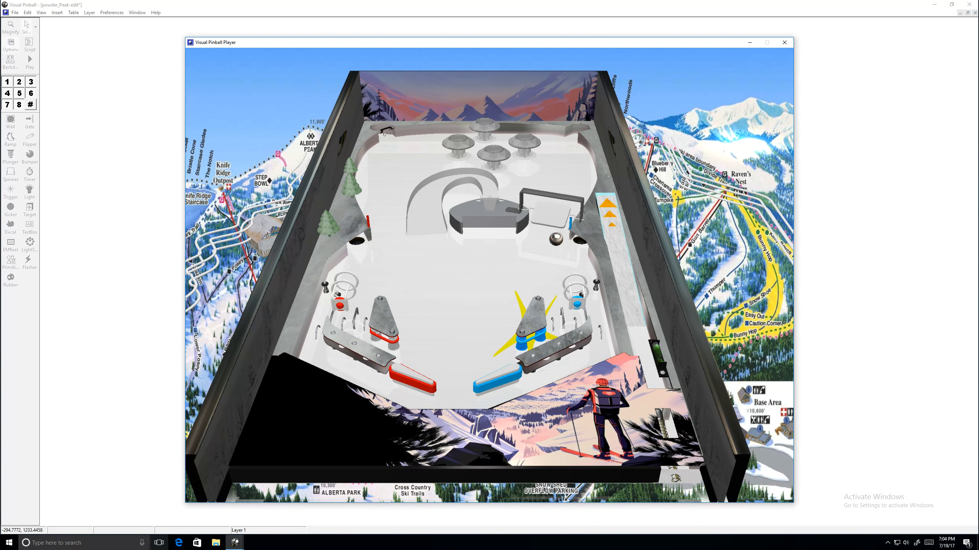
pyautogui.press('Shift_R')
pyautogui.press('Shift_R')
pyautogui.press('Shift_R')
pyautogui.press('Shift_L')
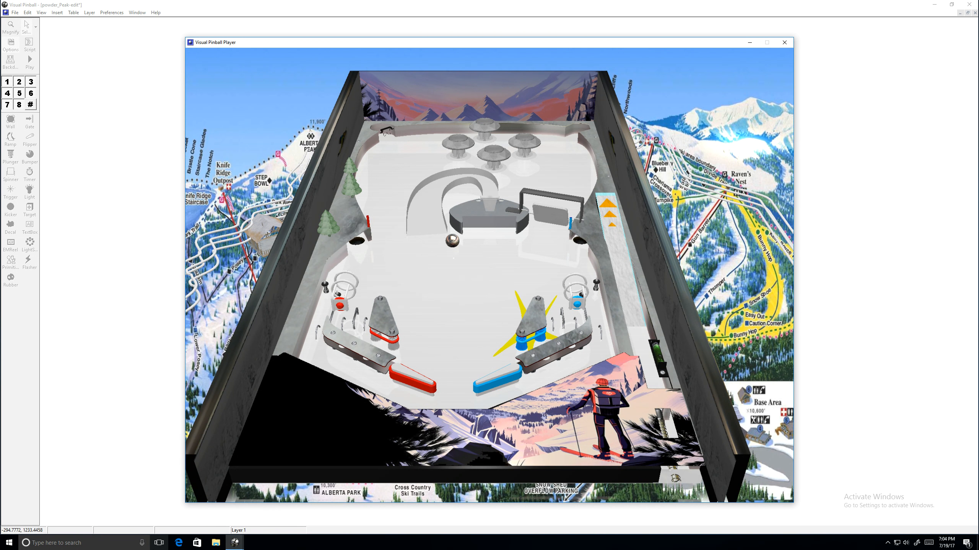
pyautogui.press('Shift_L')
pyautogui.press('Shift_R')
pyautogui.press('Shift_L')
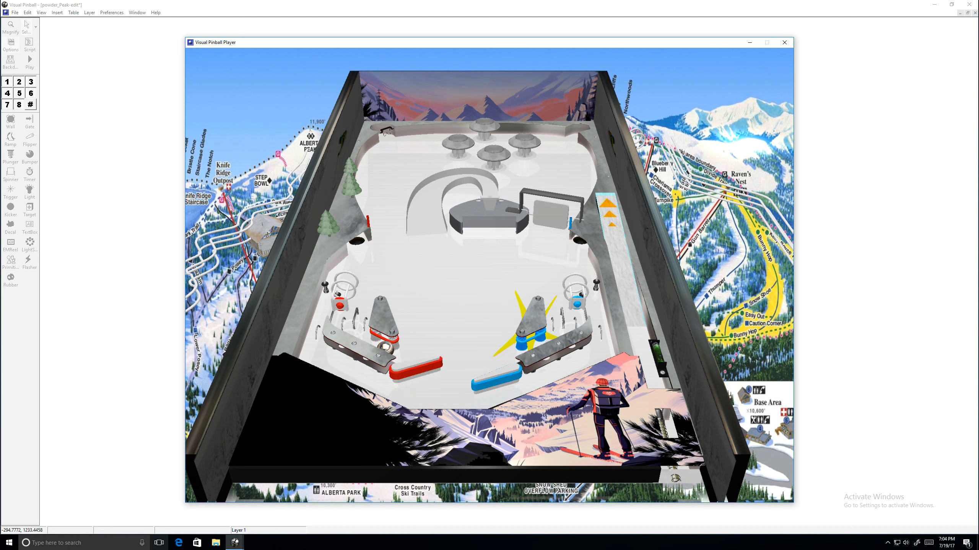
pyautogui.press('Shift_L')
pyautogui.press('Shift_R')
pyautogui.press('Shift_L')
pyautogui.press('Shift_R')
pyautogui.press('Shift_R')
pyautogui.press('Escape')
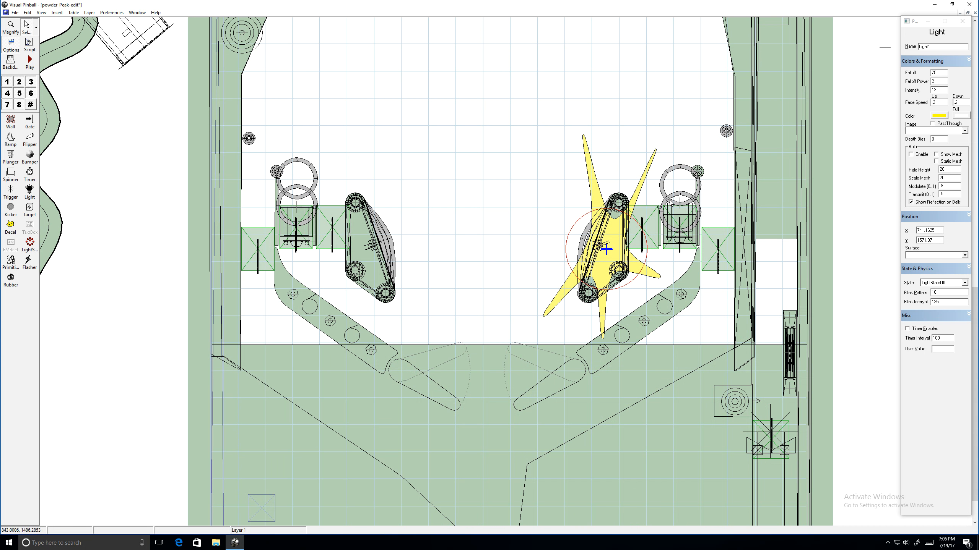
# Delete the star-shaped light over the right slingshot
pyautogui.click(942, 73)
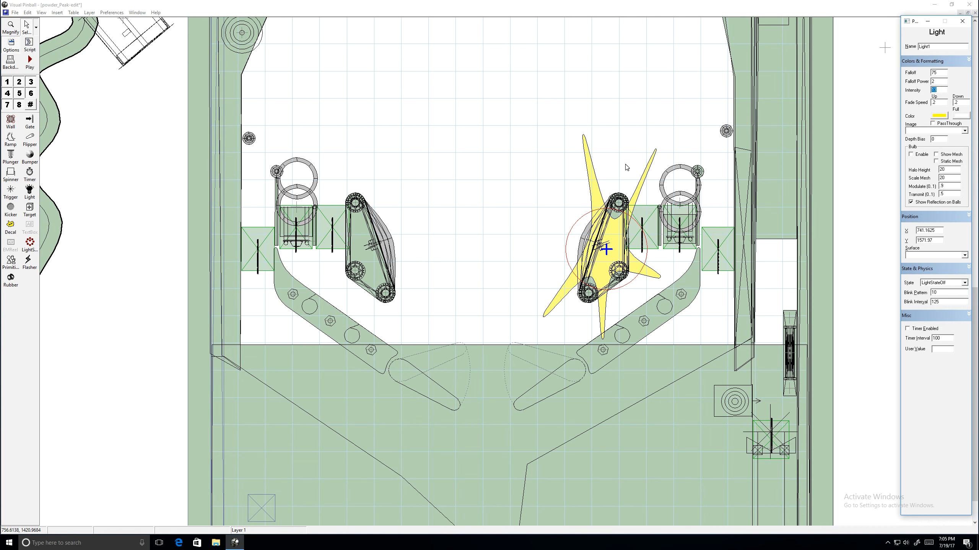
pyautogui.click(592, 190)
pyautogui.press('Delete')
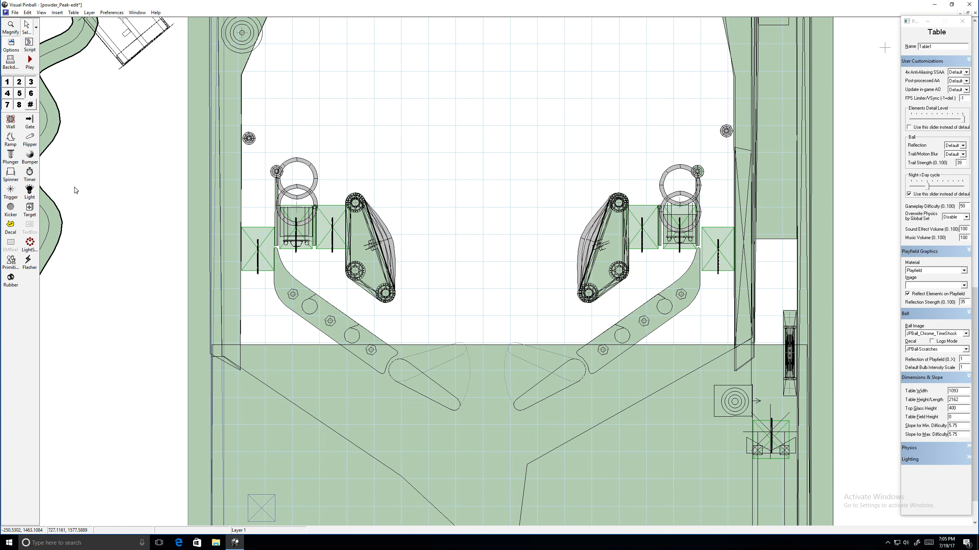
# Add a kicker in the notch below the central wall, at about X 601, Y 976, and set its display to KickerCup
pyautogui.click(11, 211)
pyautogui.scroll(9, 355, 184)
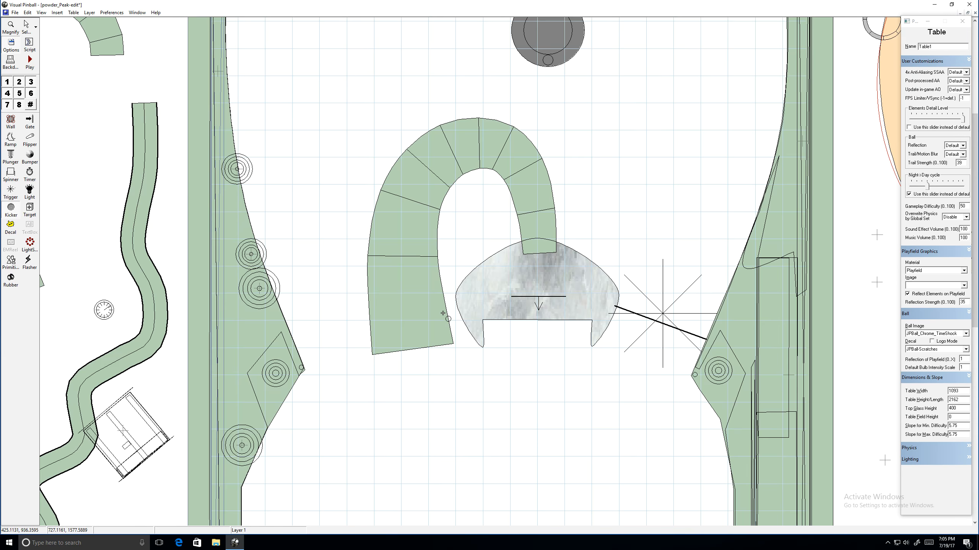
pyautogui.scroll(-3, 403, 168)
pyautogui.click(543, 187)
pyautogui.moveTo(541, 194)
pyautogui.mouseDown()
pyautogui.moveTo(527, 197)
pyautogui.moveTo(539, 199)
pyautogui.mouseUp()
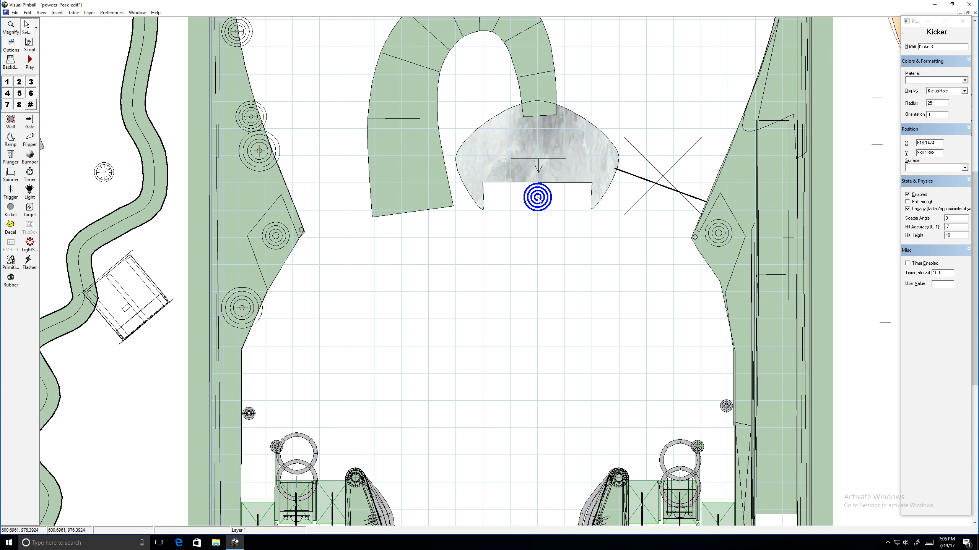
pyautogui.click(965, 91)
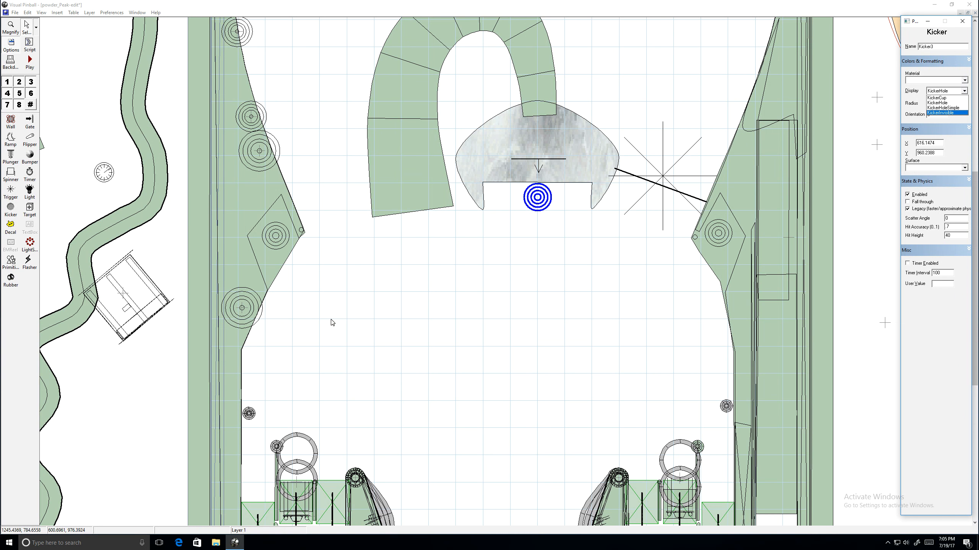
pyautogui.click(942, 99)
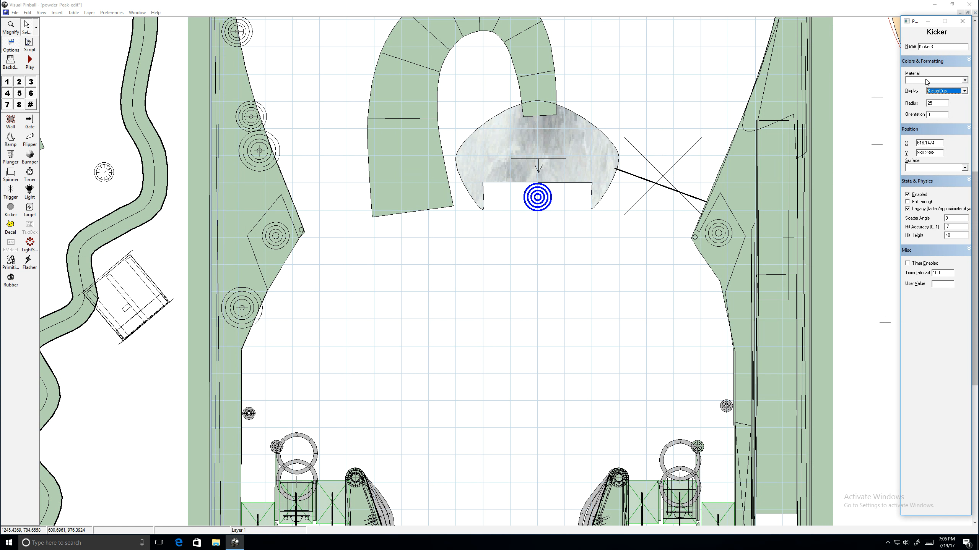
# Play-test the table, aiming the ball at the new kicker below the central wall with the flippers
pyautogui.click(30, 60)
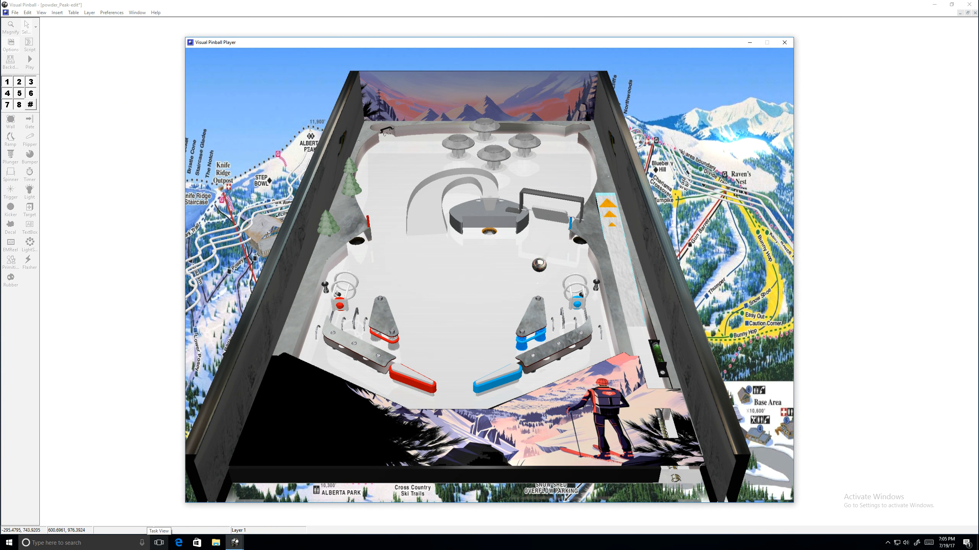
pyautogui.press('shift')
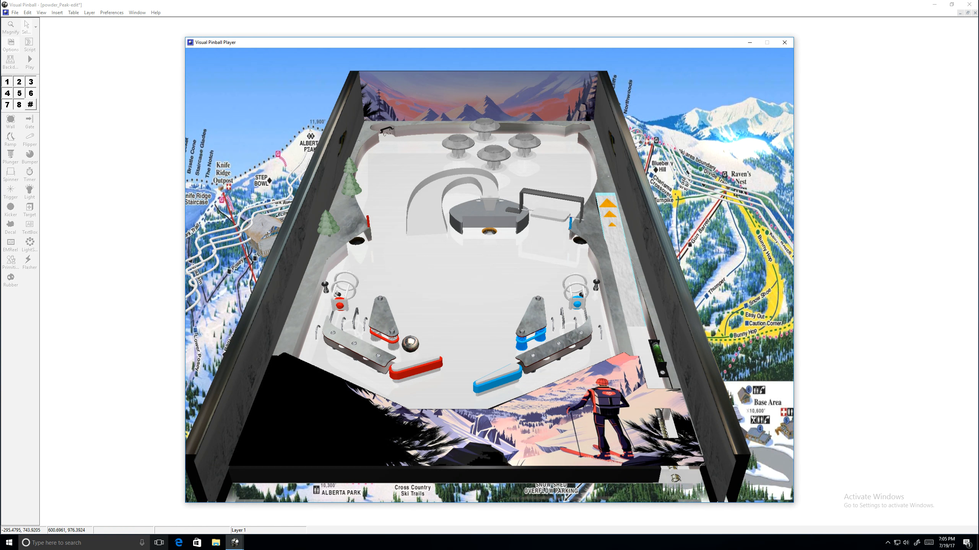
pyautogui.press('shift')
pyautogui.press('shift')
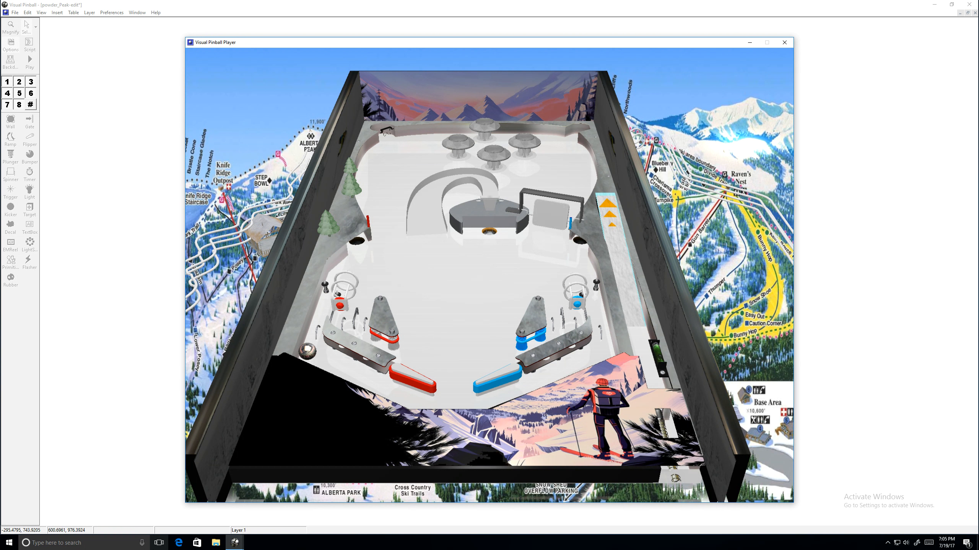
pyautogui.press('Return')
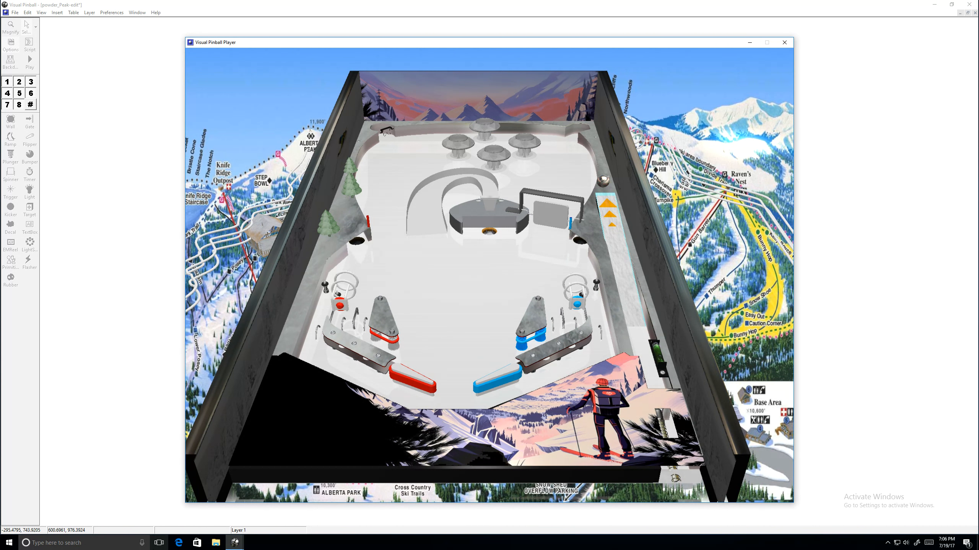
pyautogui.press('shift')
pyautogui.press('Shift_R')
pyautogui.press('Shift_R')
pyautogui.press('Shift_R')
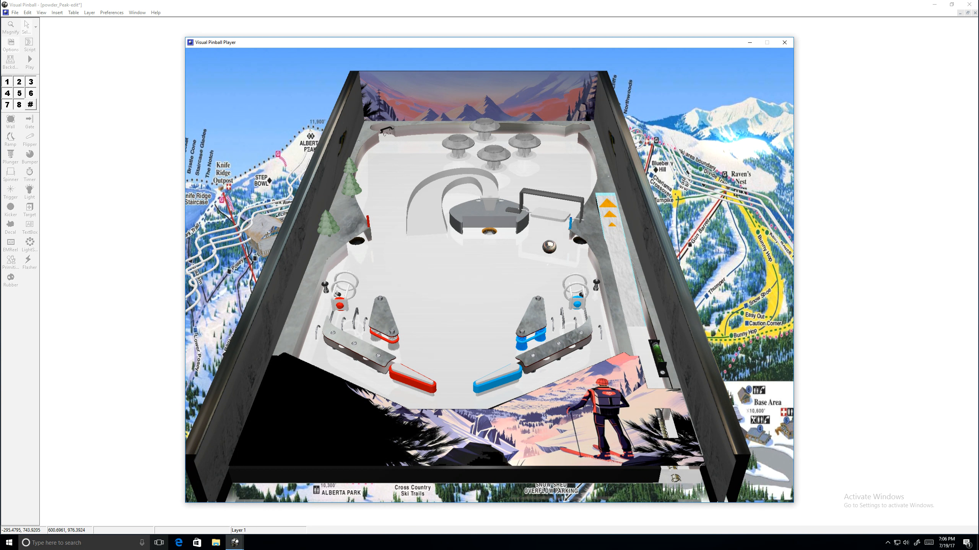
pyautogui.press('shift')
pyautogui.press('Shift_R')
pyautogui.press('Shift_R')
pyautogui.press('Shift_R')
pyautogui.press('Shift_R')
pyautogui.press('Shift_R')
pyautogui.press('Shift_R')
pyautogui.press('shift')
pyautogui.press('Shift_R')
pyautogui.press('Shift_R')
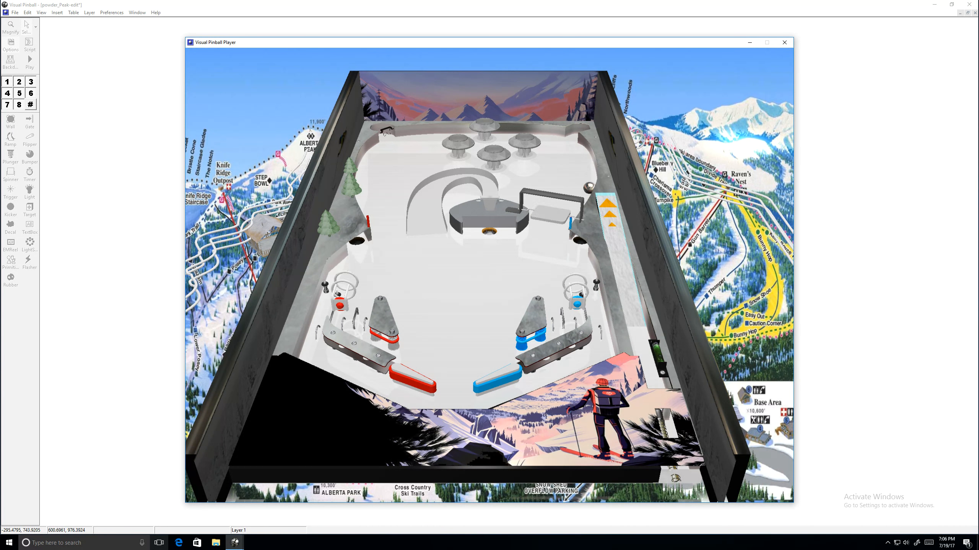
pyautogui.press('Shift_R')
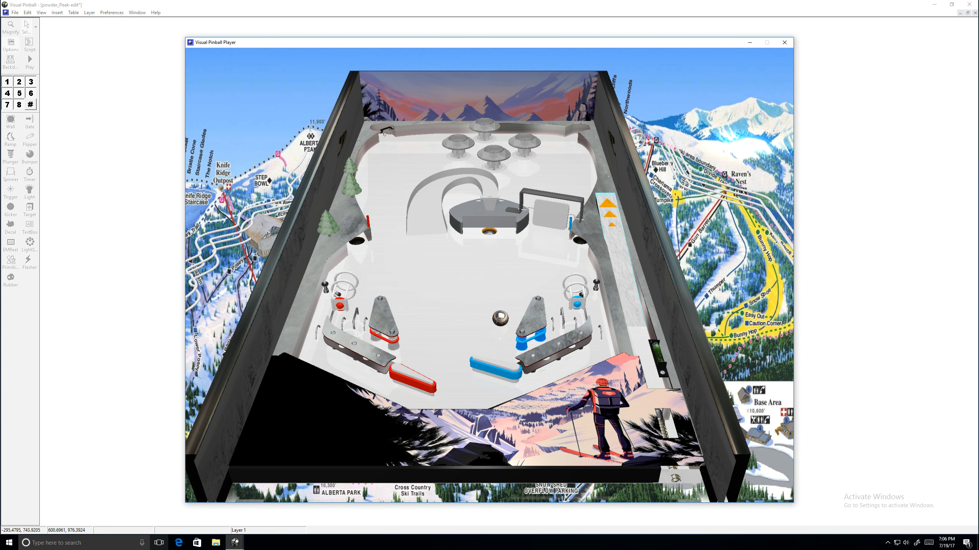
pyautogui.press('Shift_R')
pyautogui.press('Shift_R')
pyautogui.press('Shift_L')
pyautogui.press('Shift_R')
pyautogui.press('Shift_R')
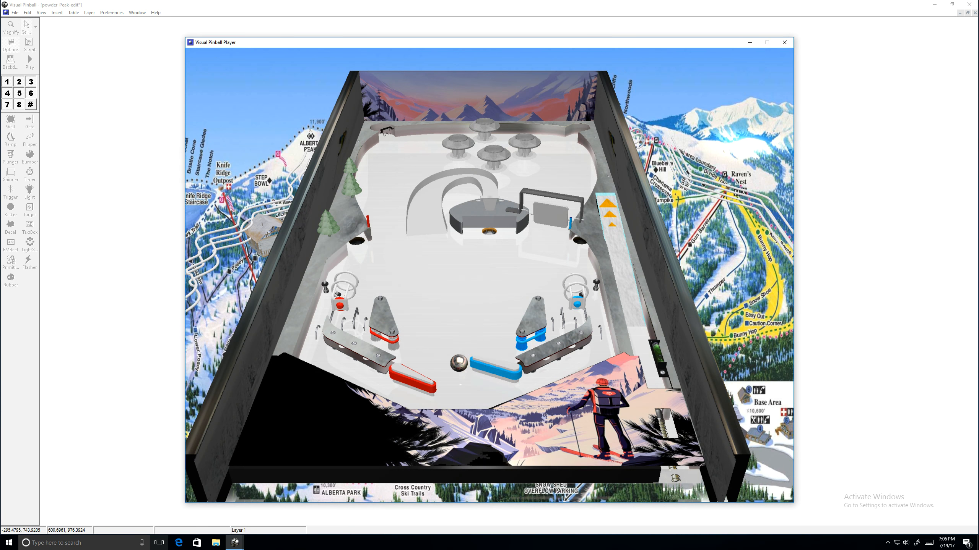
pyautogui.press('Shift_L')
pyautogui.press('Escape')
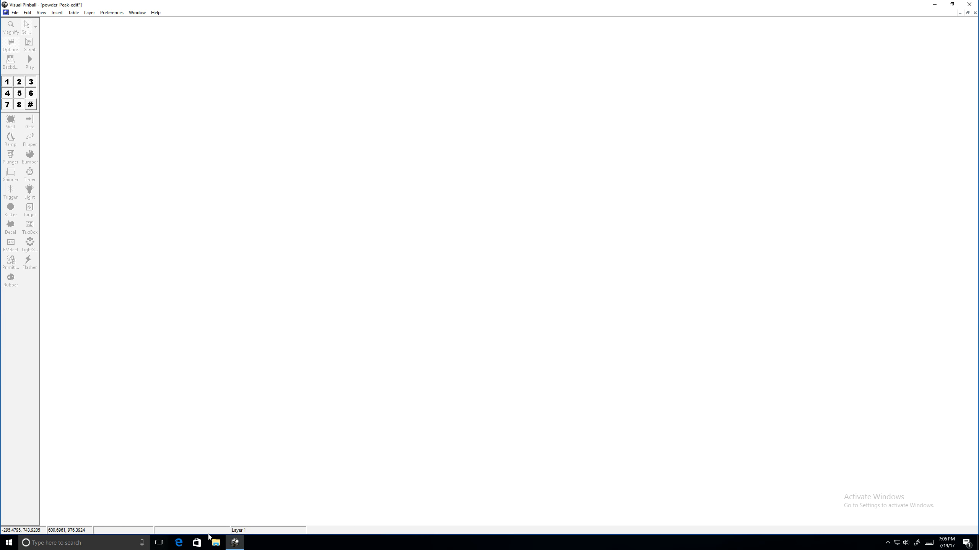
# Move the kicker between the slingshots to about X 498, Y 1516, and enlarge its radius to about 100
pyautogui.moveTo(544, 199); pyautogui.dragTo(488, 493)
pyautogui.click(939, 102)
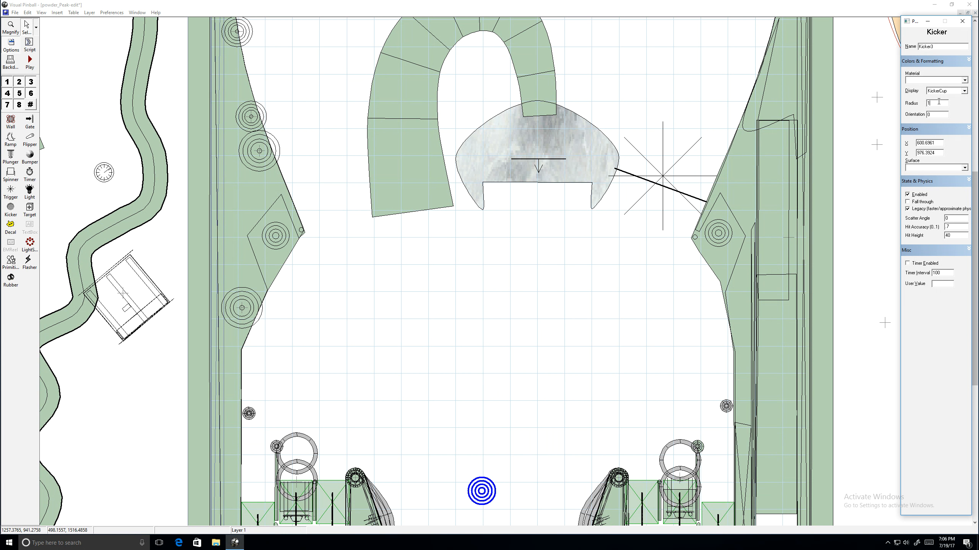
pyautogui.click(579, 376)
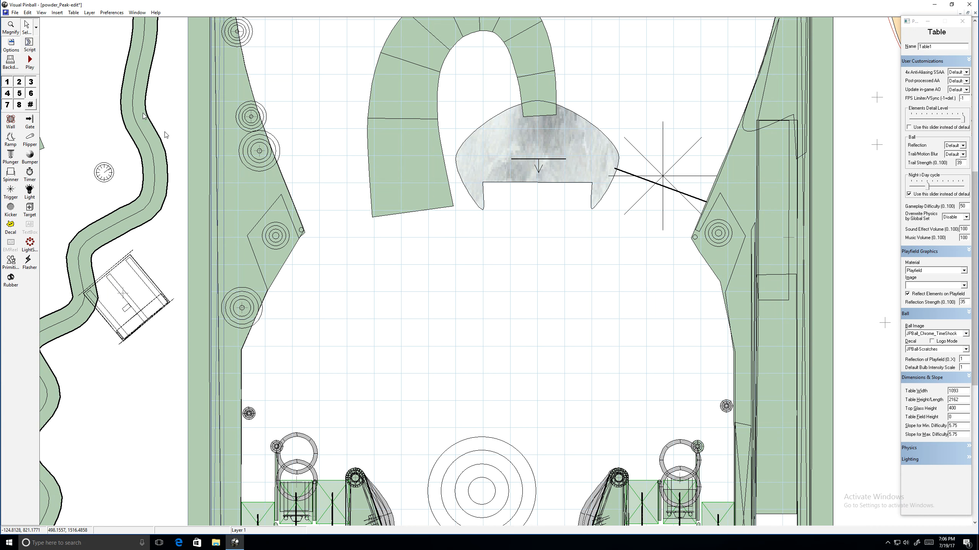
# Play-test the table with the enlarged kicker between the slingshots, and quit to the editor
pyautogui.click(31, 60)
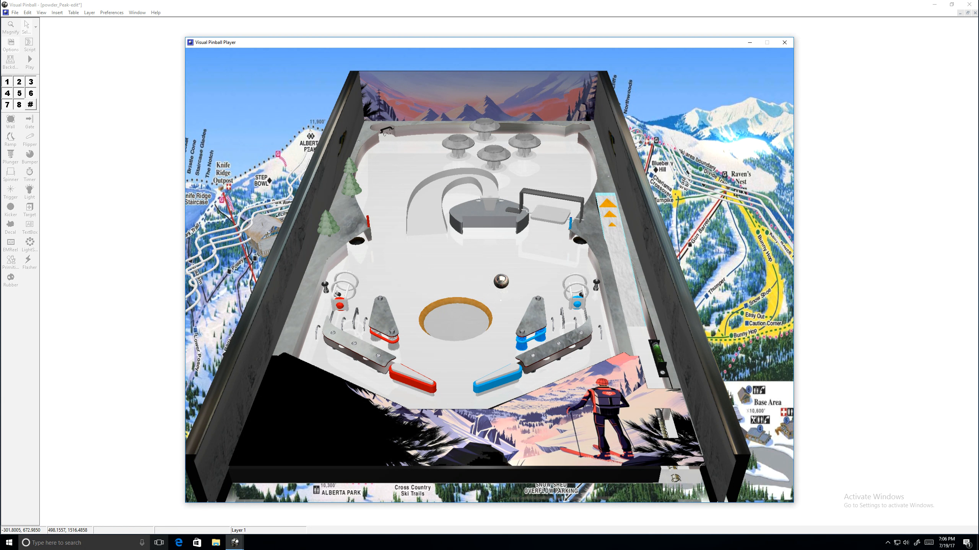
pyautogui.press('Shift_R')
pyautogui.press('Shift_L')
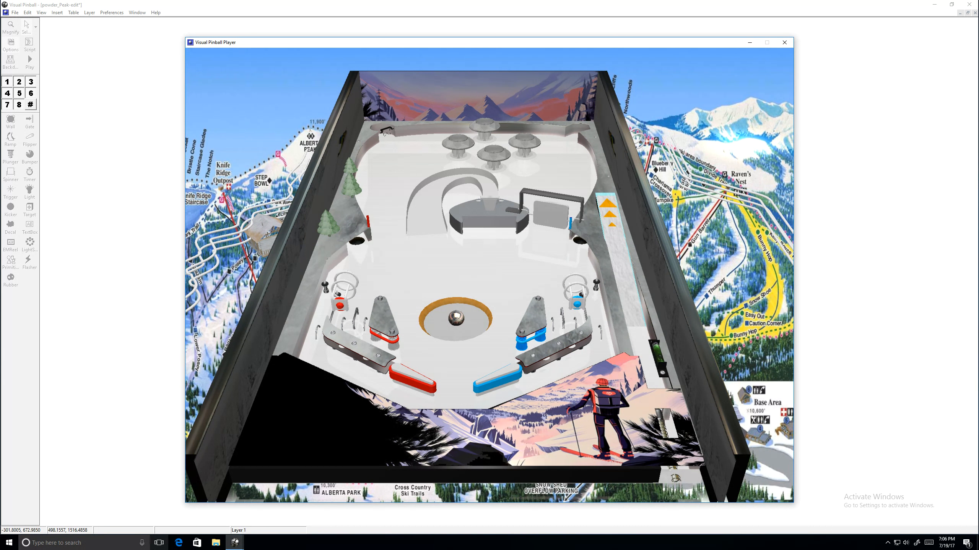
pyautogui.press('Return')
pyautogui.press('Shift_R')
pyautogui.press('Shift_L')
pyautogui.press('/')
pyautogui.press('/')
pyautogui.press('z')
pyautogui.press('/')
pyautogui.press('Escape')
pyautogui.click(490, 287)
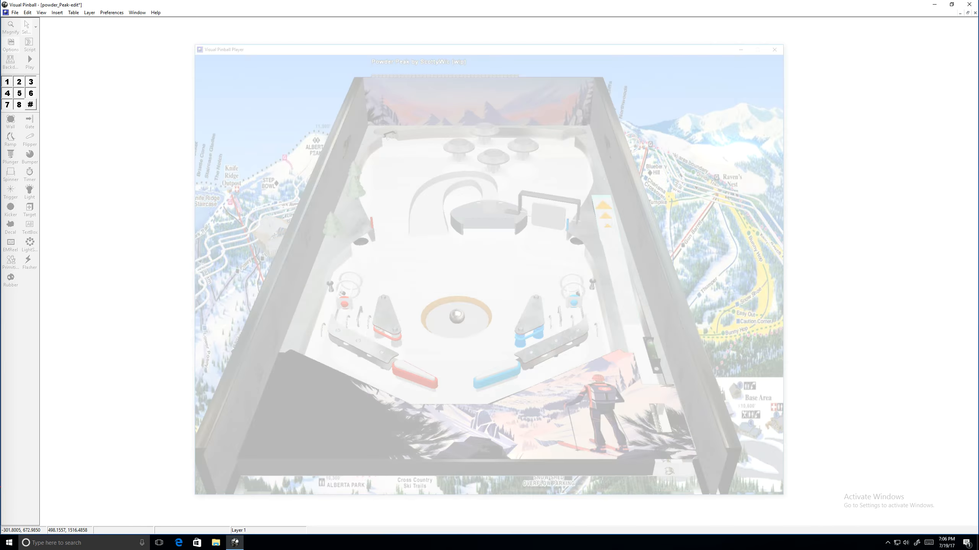
# Delete the enlarged kicker between the slingshots
pyautogui.scroll(-5, 520, 297)
pyautogui.click(479, 242)
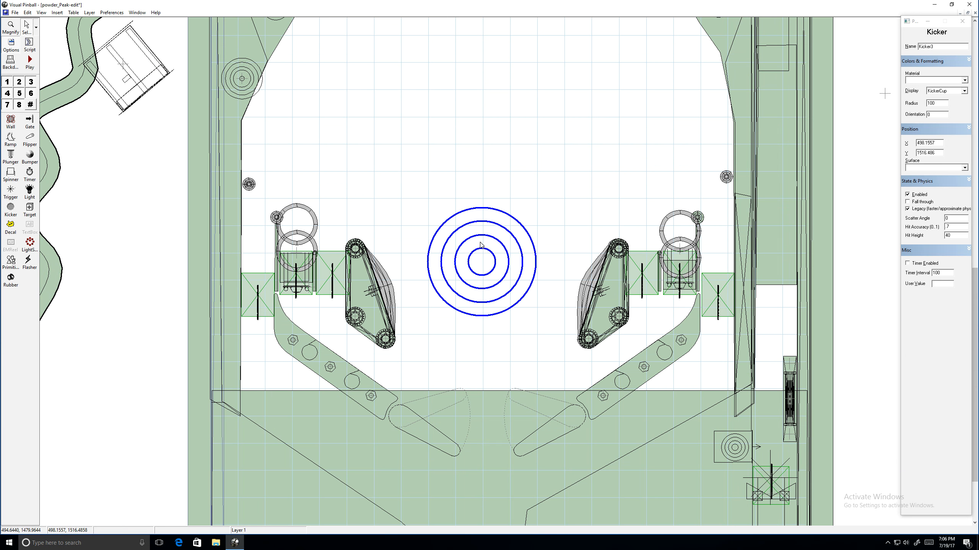
pyautogui.click(408, 225)
# Add a target in the notch below the central wall, at about X 533, Y 988, and set its type to HitTargetRectangle
pyautogui.scroll(10, 408, 225)
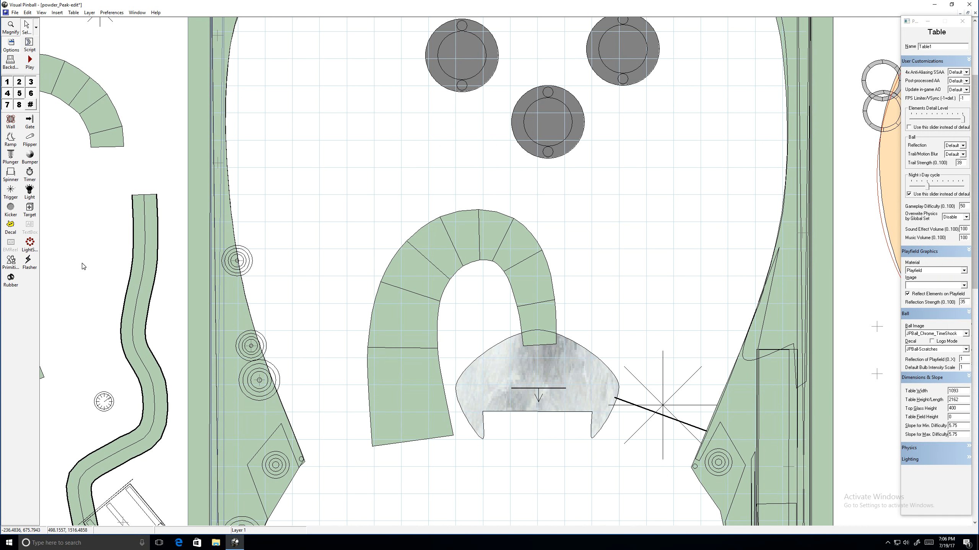
pyautogui.click(30, 210)
pyautogui.scroll(-4, 531, 251)
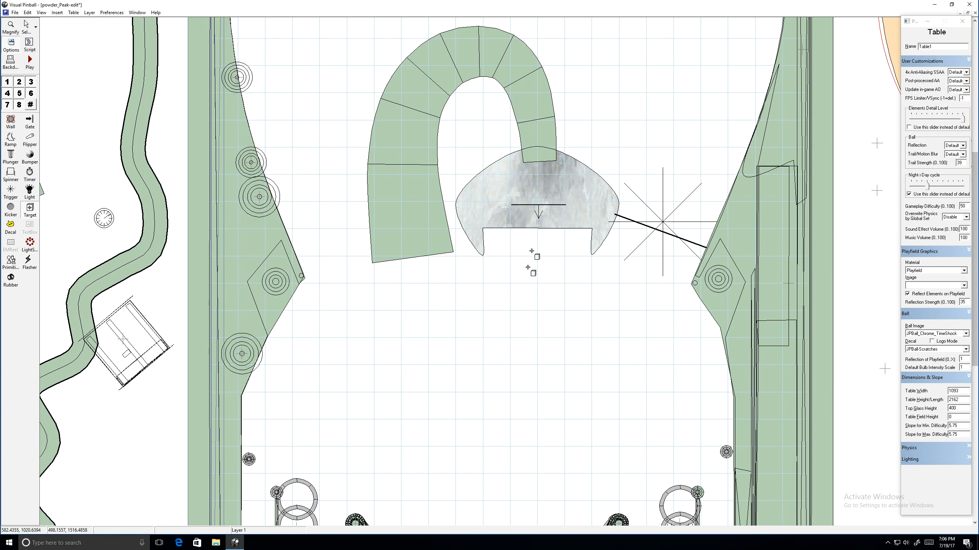
pyautogui.click(517, 236)
pyautogui.moveTo(516, 238); pyautogui.dragTo(498, 253)
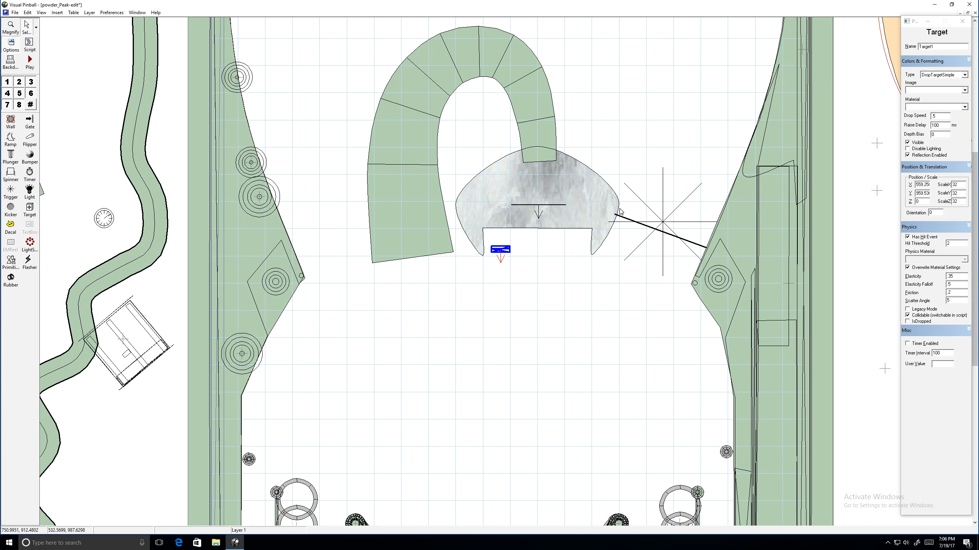
pyautogui.click(965, 75)
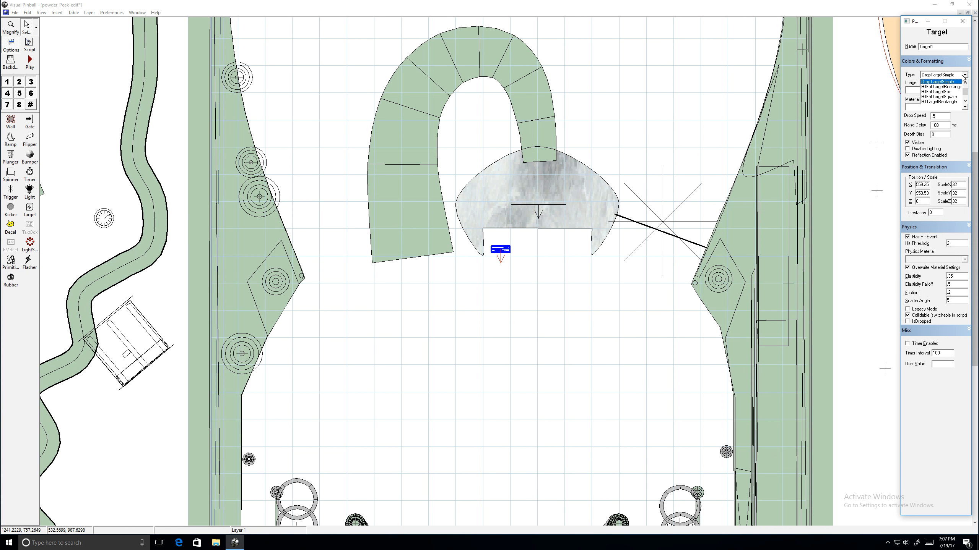
pyautogui.click(952, 101)
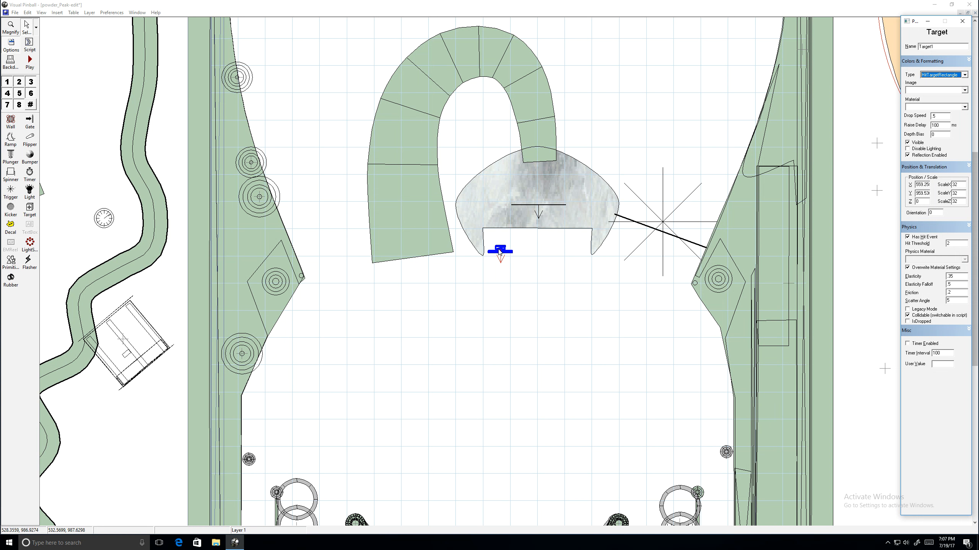
# Place a copy of the target beside it at about X 581, Y 987, and set the copy's type to DropTargetBeveled
pyautogui.moveTo(499, 250); pyautogui.dragTo(532, 250)
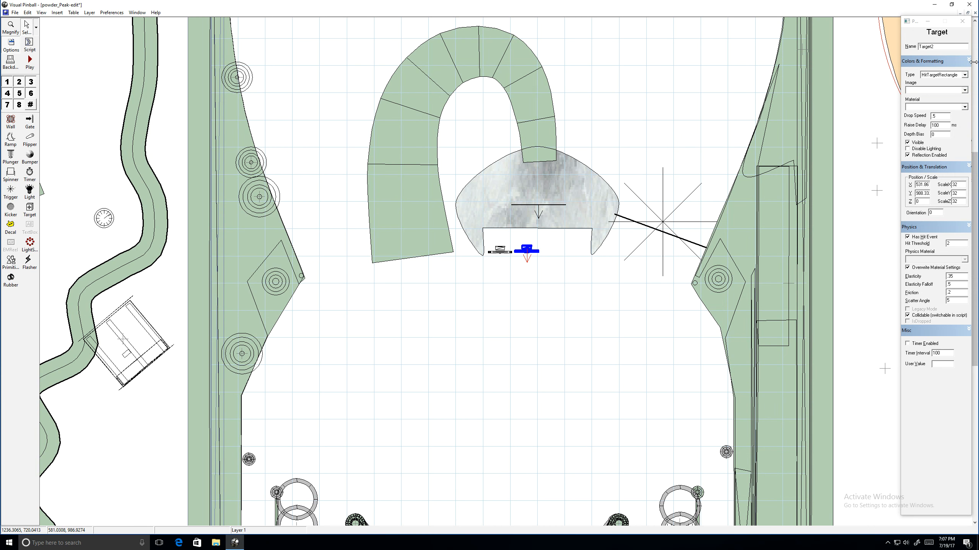
pyautogui.click(964, 75)
pyautogui.scroll(1, 952, 82)
pyautogui.click(940, 81)
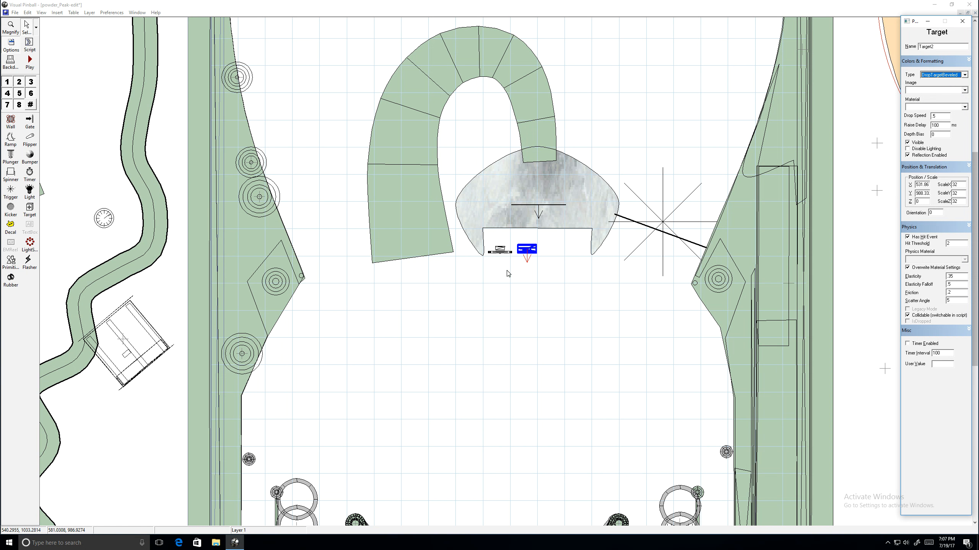
pyautogui.moveTo(538, 250)
pyautogui.mouseDown()
pyautogui.moveTo(559, 251)
pyautogui.moveTo(537, 253)
pyautogui.mouseUp()
pyautogui.click(495, 335)
# Complete the row of four targets with copies of the beveled target at about X 618 and the rectangular target at about X 669
pyautogui.click(530, 252)
pyautogui.hotkey('ctrl', 'c')
pyautogui.hotkey('ctrl', 'v')
pyautogui.moveTo(534, 251); pyautogui.dragTo(557, 252)
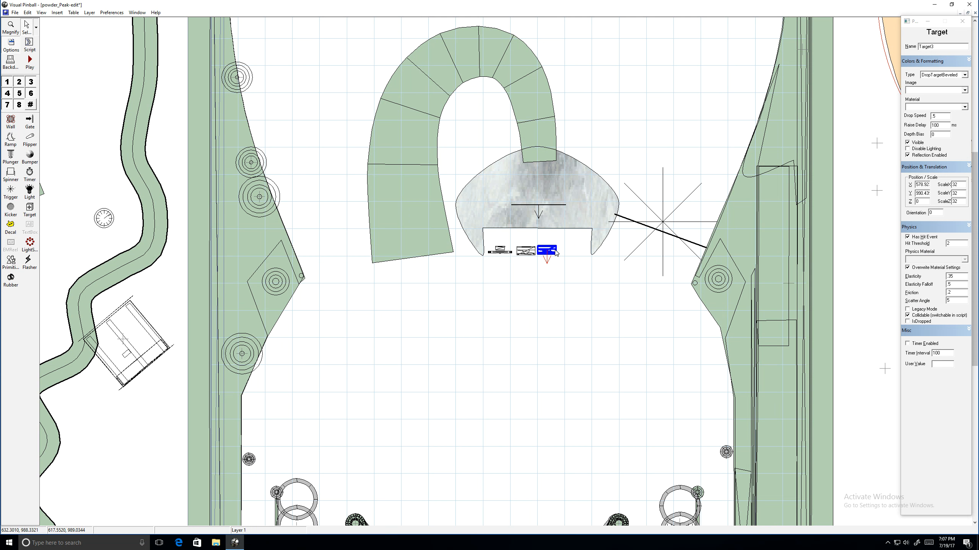
pyautogui.click(502, 254)
pyautogui.moveTo(512, 250); pyautogui.dragTo(587, 251)
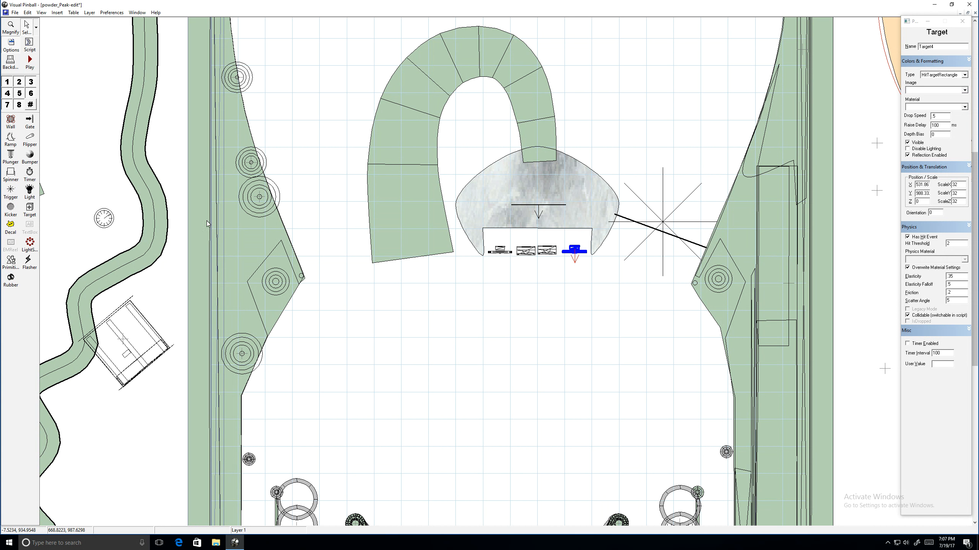
# Play-test the table, aiming the ball at the four targets below the central wall, and quit to the editor
pyautogui.click(30, 61)
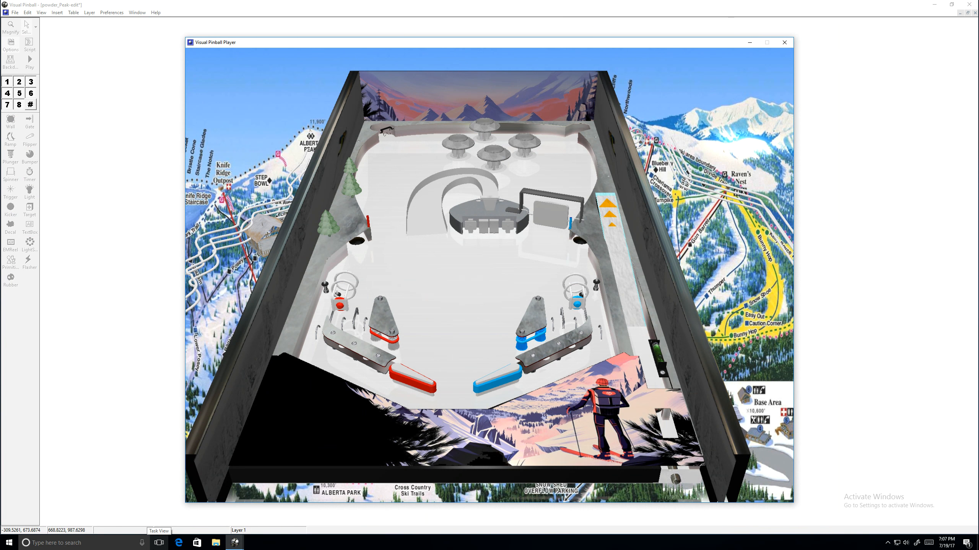
pyautogui.press('Return')
pyautogui.press('Shift_R')
pyautogui.press('Shift_L')
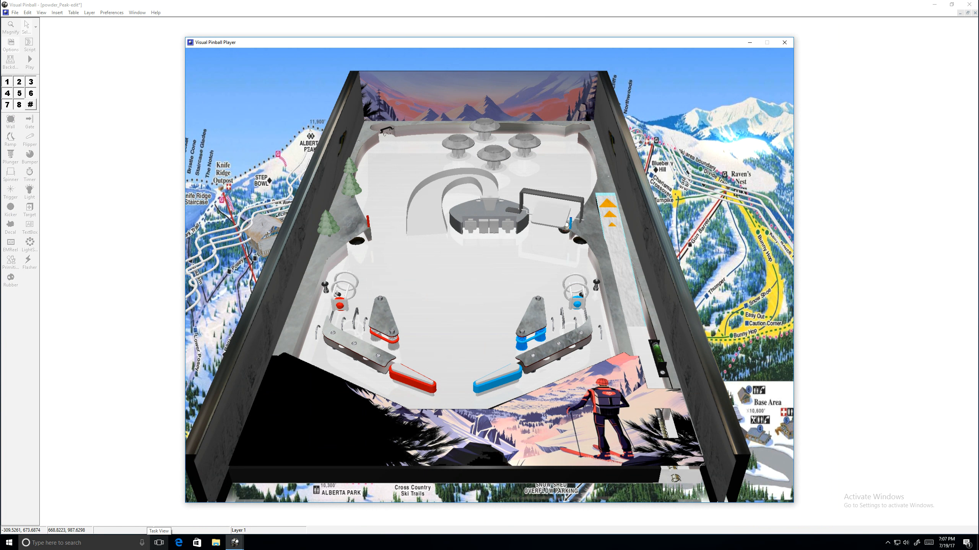
pyautogui.press('Shift_R')
pyautogui.press('Shift_L')
pyautogui.press('Shift_R')
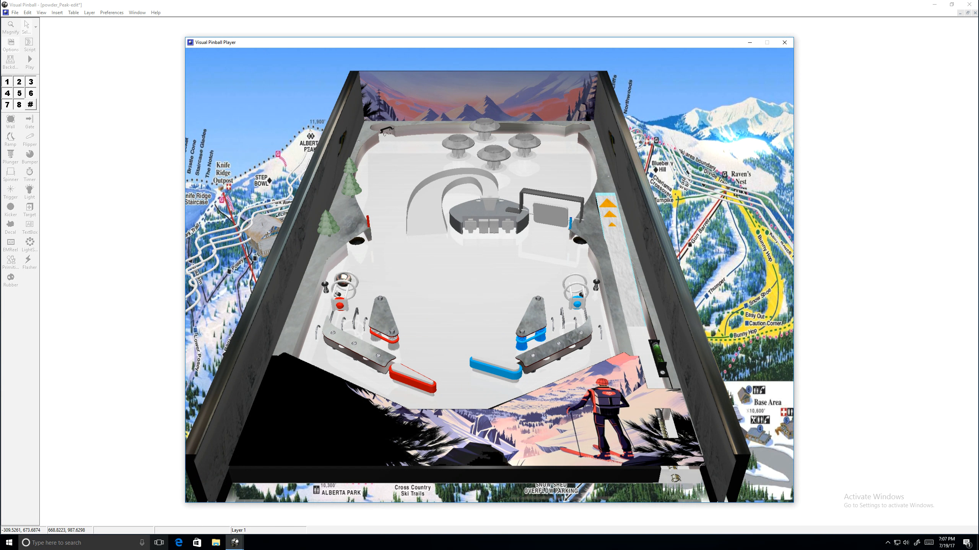
pyautogui.press('Shift_L')
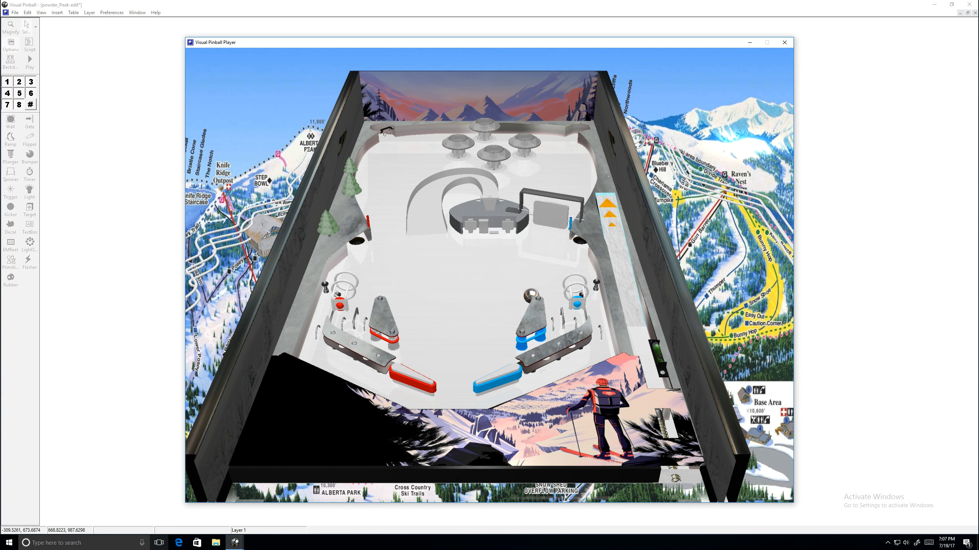
pyautogui.press('Shift_R')
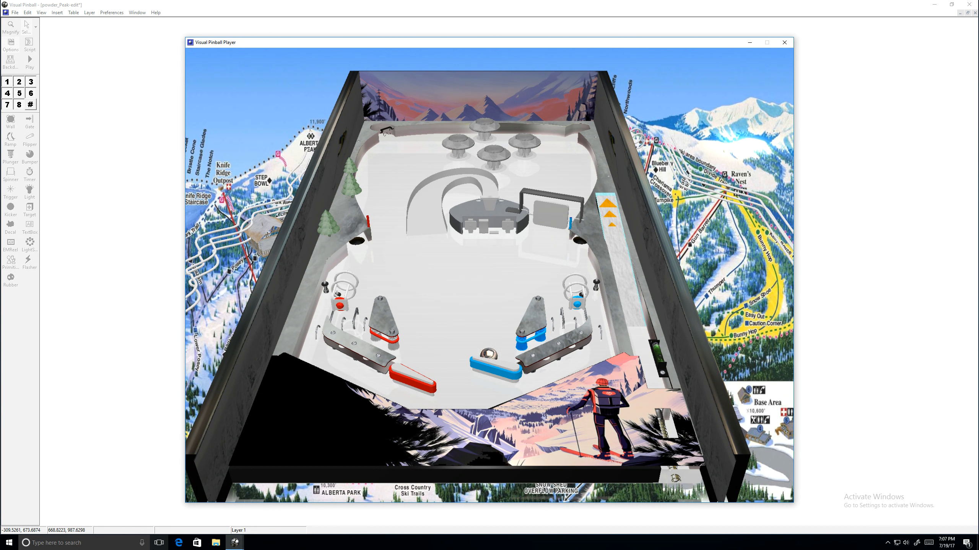
pyautogui.press('Shift_R')
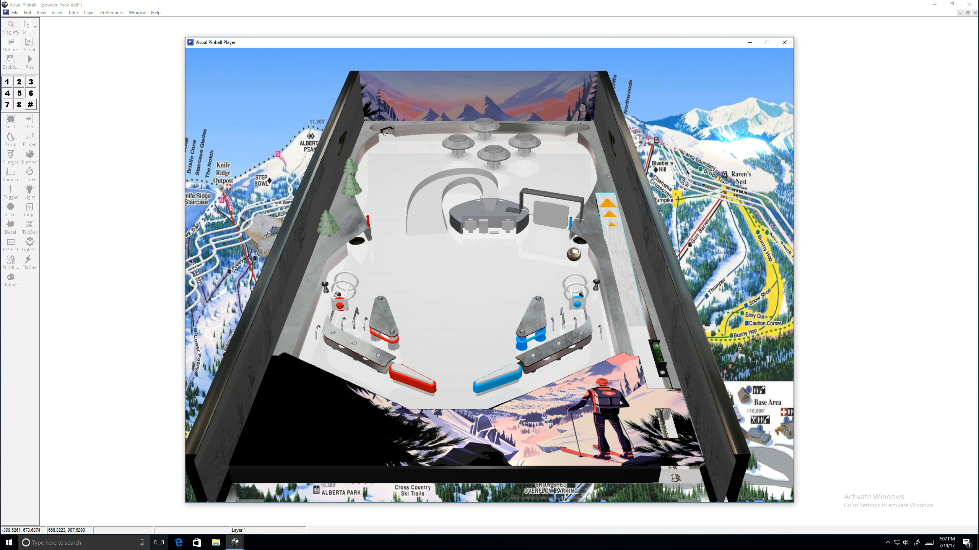
pyautogui.press('Shift_R')
pyautogui.press('Shift_L')
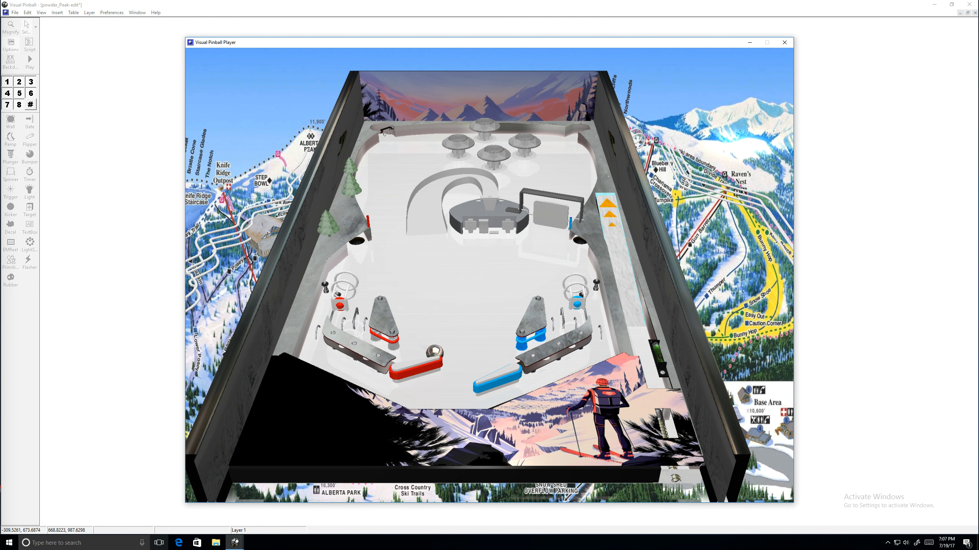
pyautogui.press('Shift_R')
pyautogui.press('Shift_L')
pyautogui.press('Shift_L')
pyautogui.press('Shift_L')
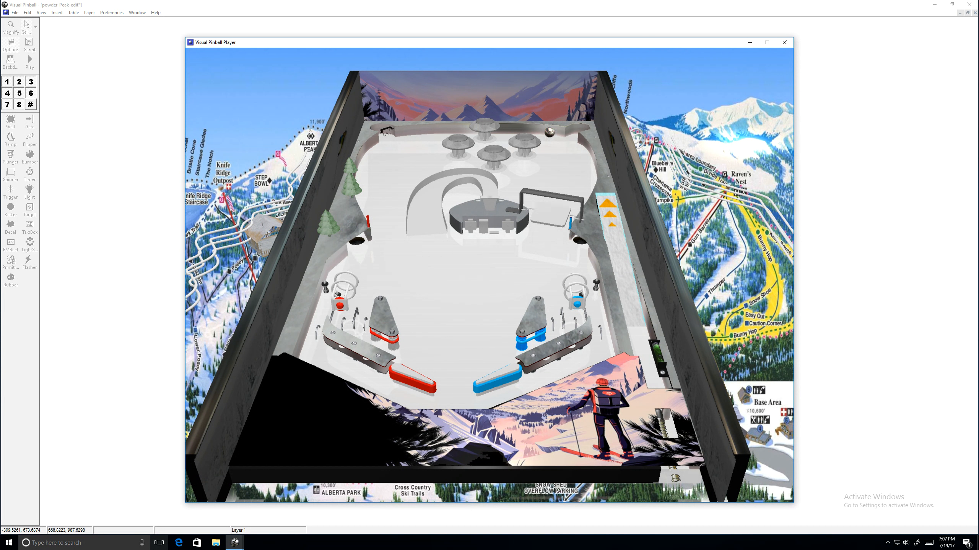
pyautogui.press('Shift_R')
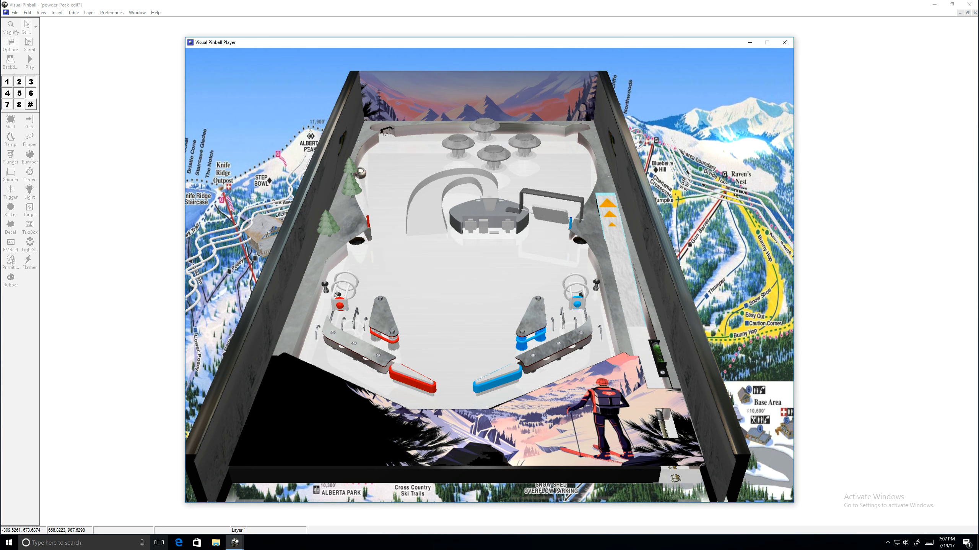
pyautogui.press('Escape')
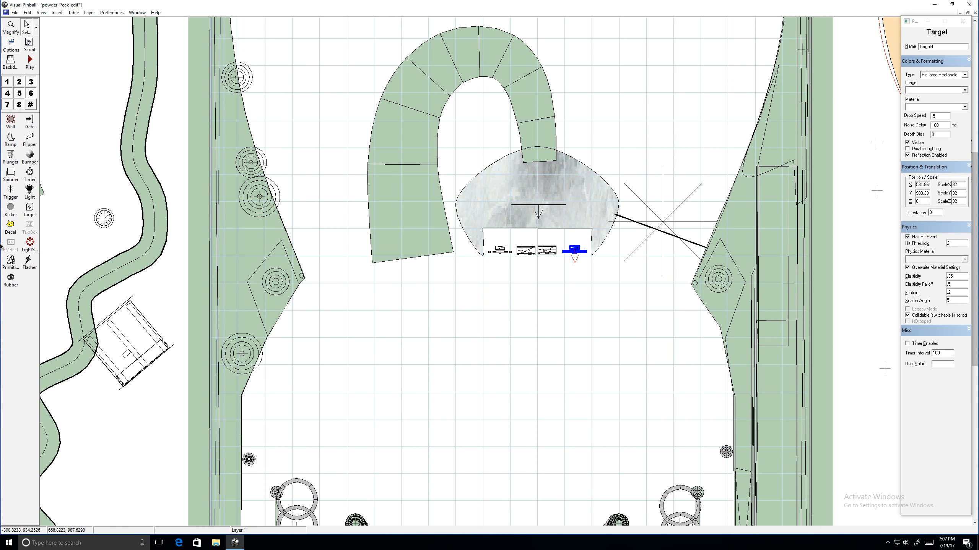
# Place a decal on the wide end of the curved ramp, then remove it from the table
pyautogui.click(10, 227)
pyautogui.click(404, 169)
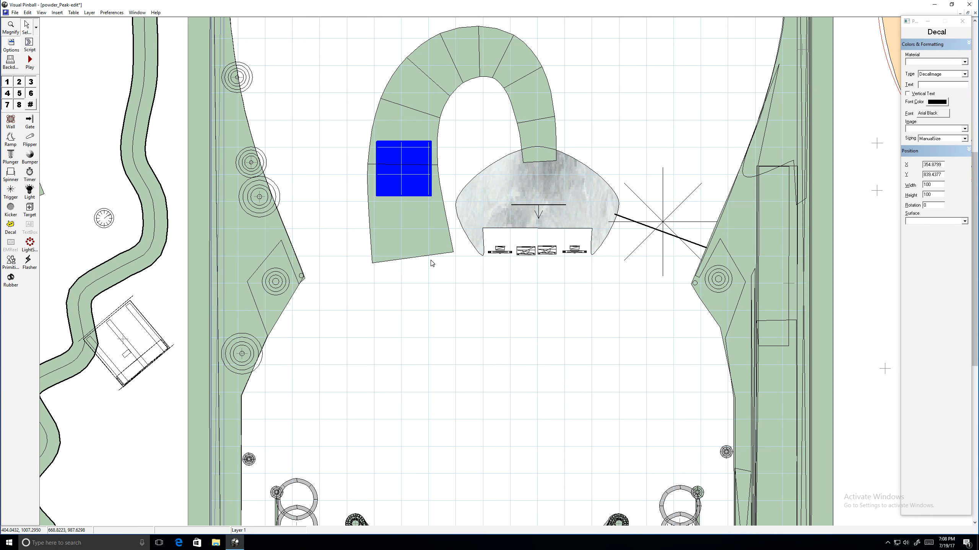
pyautogui.moveTo(390, 171); pyautogui.dragTo(393, 211)
pyautogui.click(403, 148)
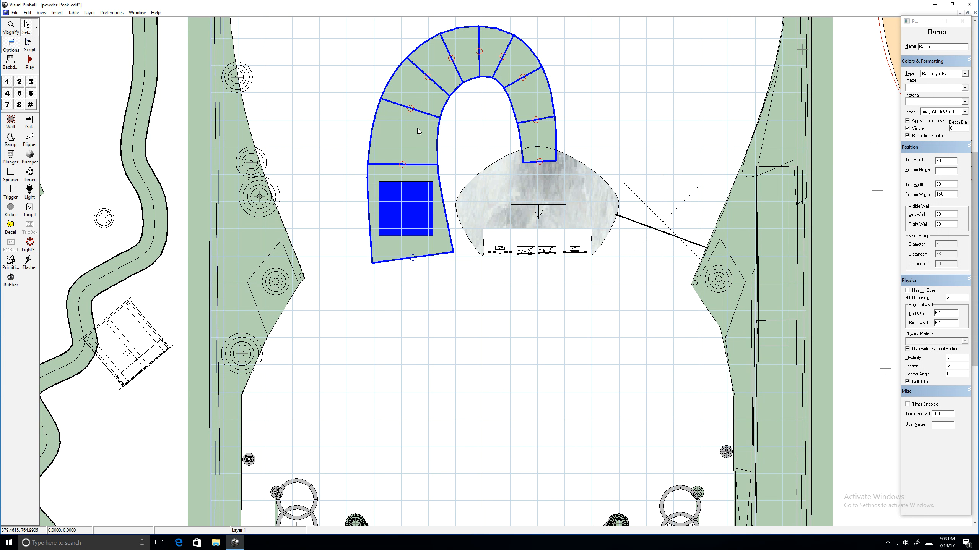
pyautogui.moveTo(408, 213); pyautogui.dragTo(147, 419)
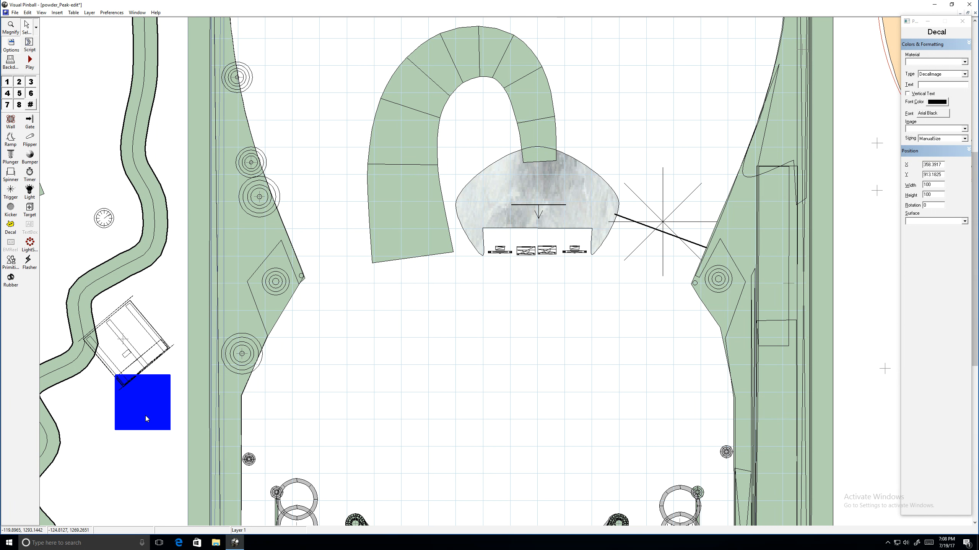
pyautogui.press('Delete')
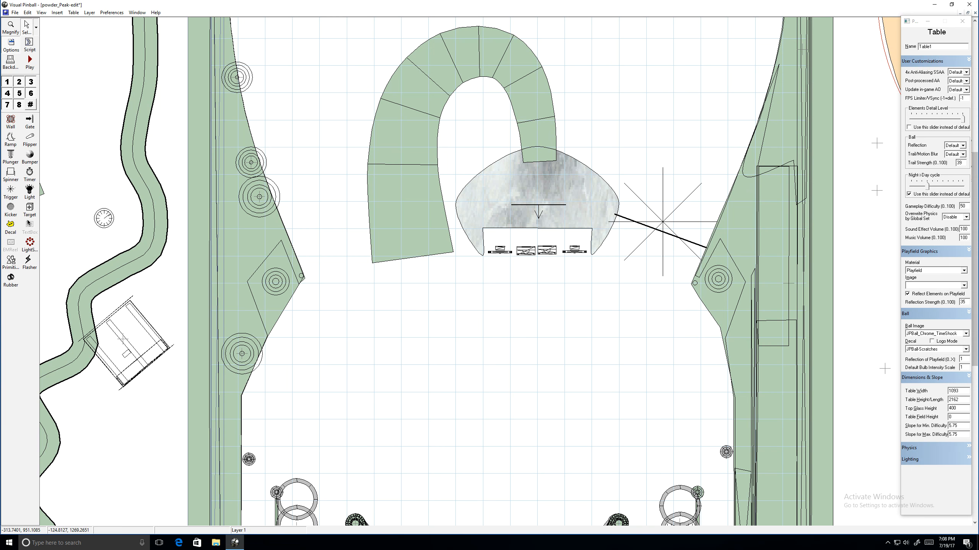
# Add a light sequencer and park its icon outside the playfield, beyond the left wall, at about X -218, Y 725
pyautogui.click(31, 247)
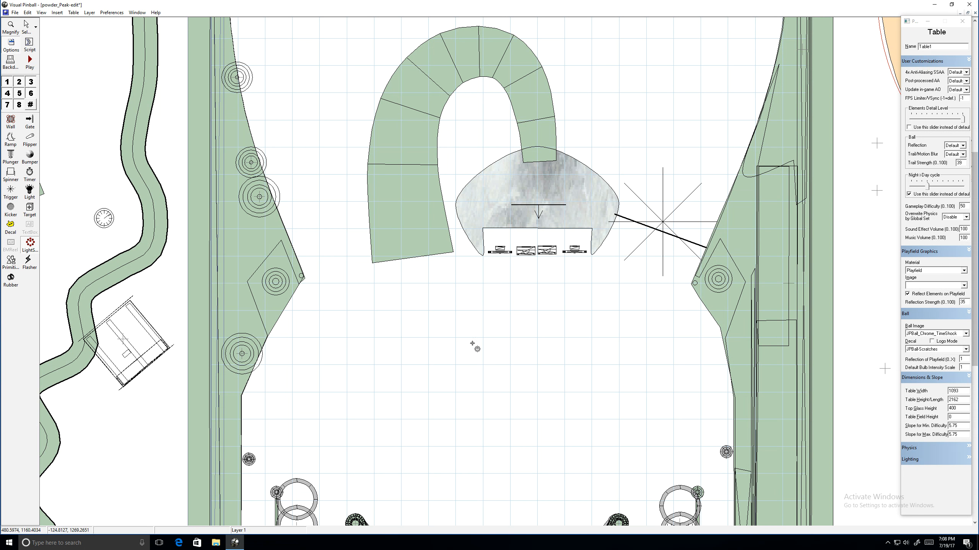
pyautogui.click(447, 304)
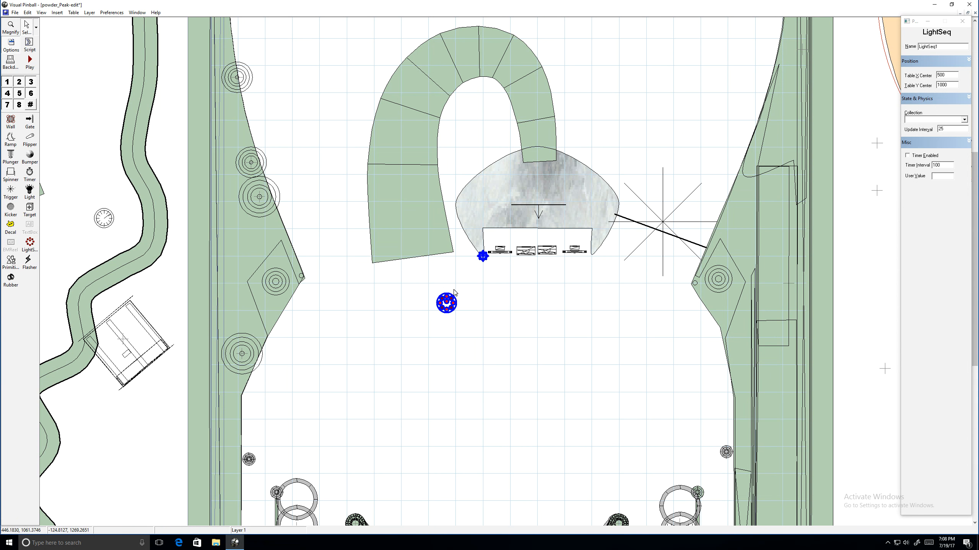
pyautogui.moveTo(447, 301); pyautogui.dragTo(467, 322)
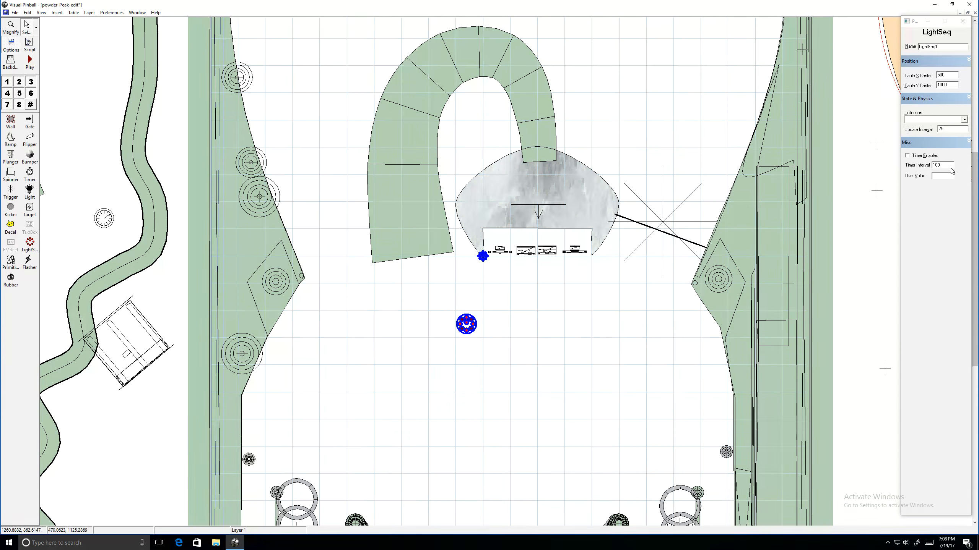
pyautogui.click(579, 328)
pyautogui.click(465, 325)
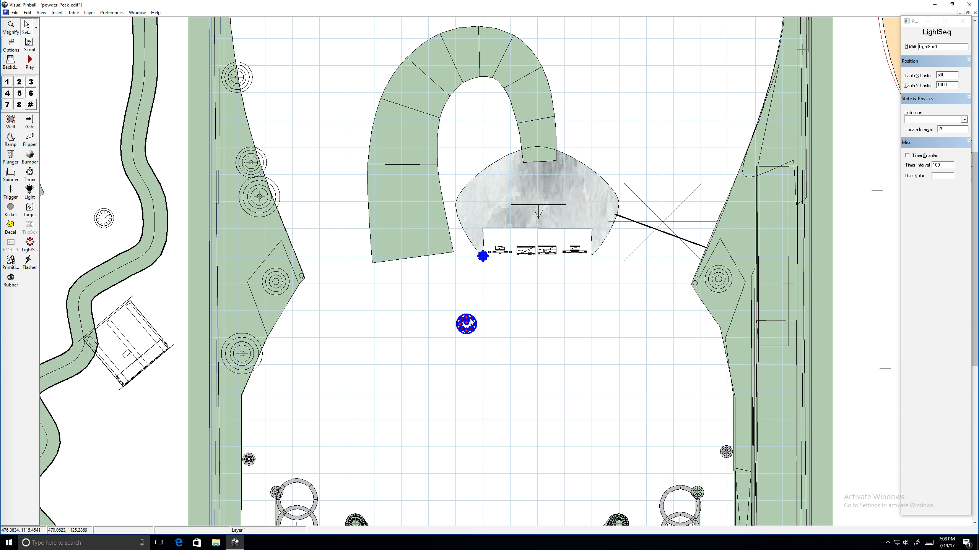
pyautogui.moveTo(481, 257)
pyautogui.mouseDown()
pyautogui.moveTo(485, 290)
pyautogui.moveTo(475, 255)
pyautogui.mouseUp()
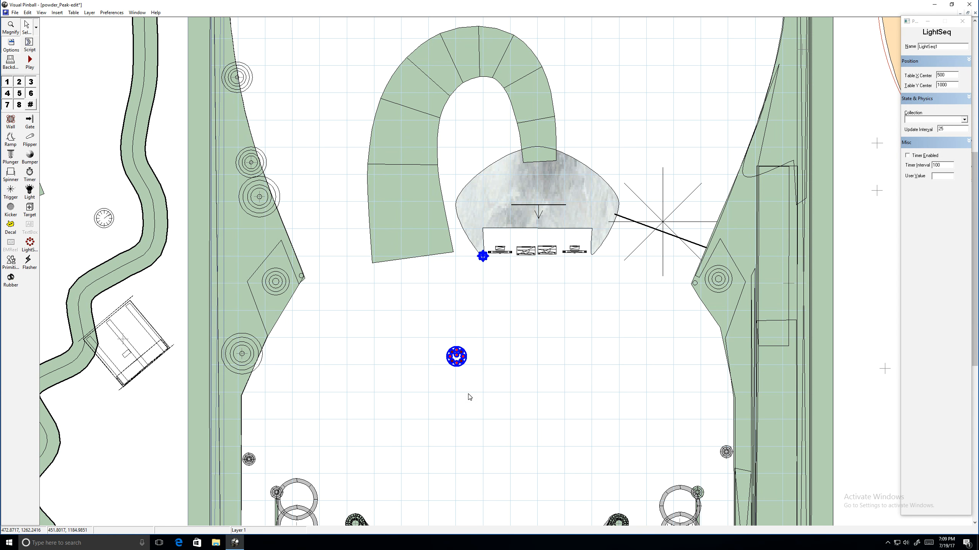
pyautogui.moveTo(463, 363); pyautogui.dragTo(99, 113)
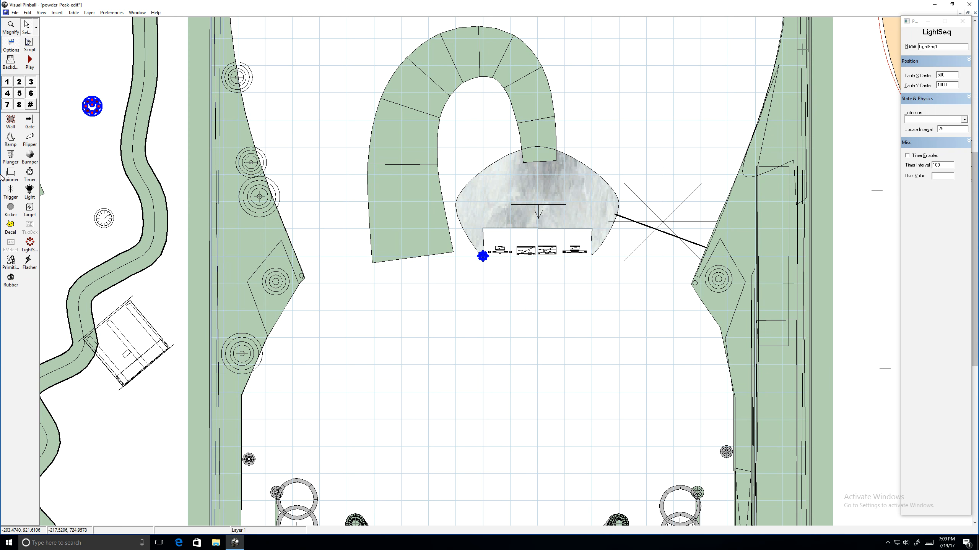
# Place a primitive on the open playfield below the central wall, then remove it from the table
pyautogui.click(11, 262)
pyautogui.click(600, 314)
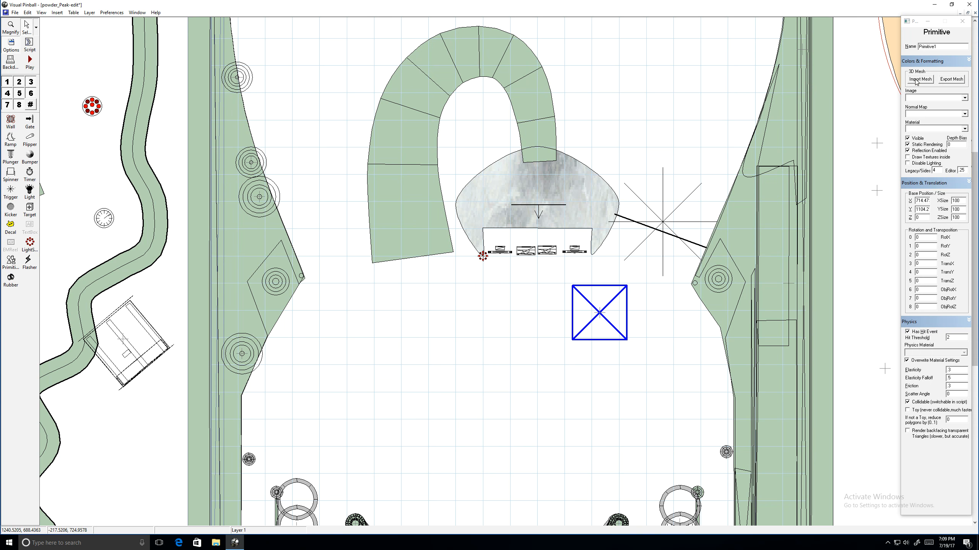
pyautogui.moveTo(610, 322); pyautogui.dragTo(276, 371)
pyautogui.moveTo(590, 321); pyautogui.dragTo(492, 339)
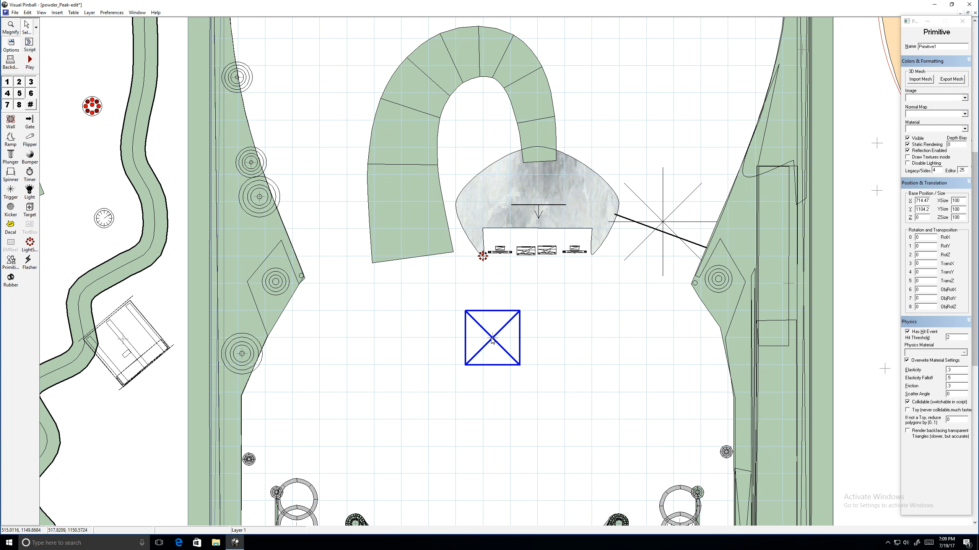
pyautogui.moveTo(492, 338); pyautogui.dragTo(140, 424)
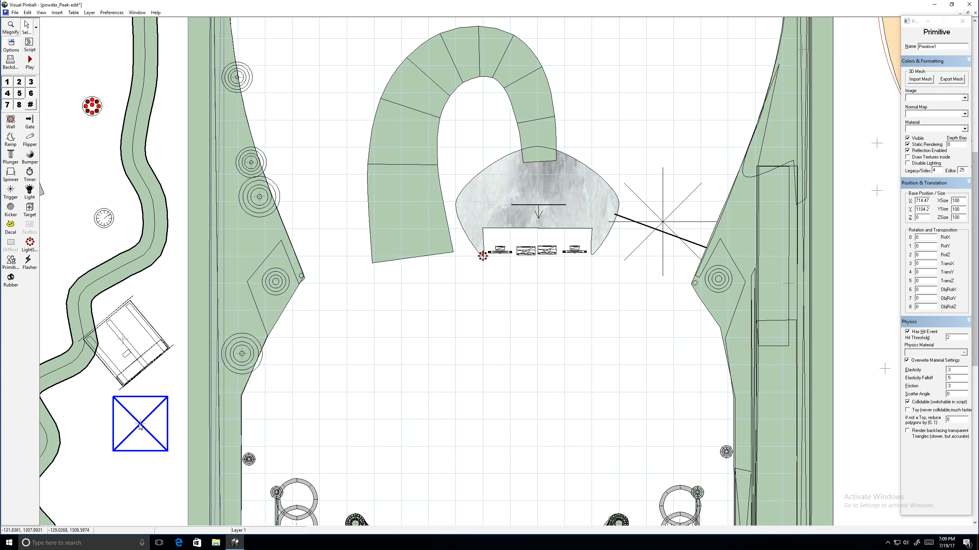
pyautogui.press('Delete')
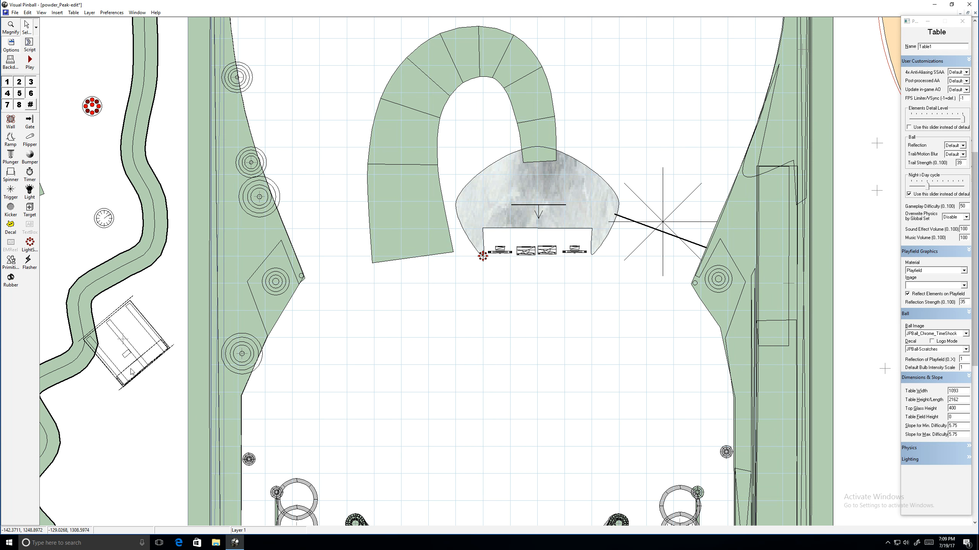
# Add a flasher and position it over the kicker in the playfield's right side wall
pyautogui.click(30, 262)
pyautogui.click(490, 231)
pyautogui.moveTo(489, 231); pyautogui.dragTo(725, 282)
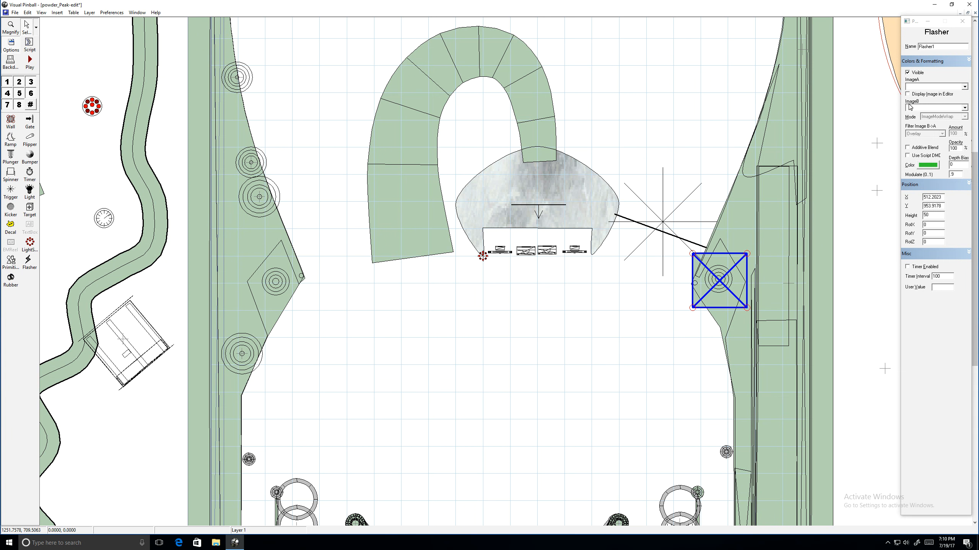
# Move the flasher off the kicker to the area outside the playfield's left wall, then remove it from the table
pyautogui.moveTo(708, 276); pyautogui.dragTo(425, 335)
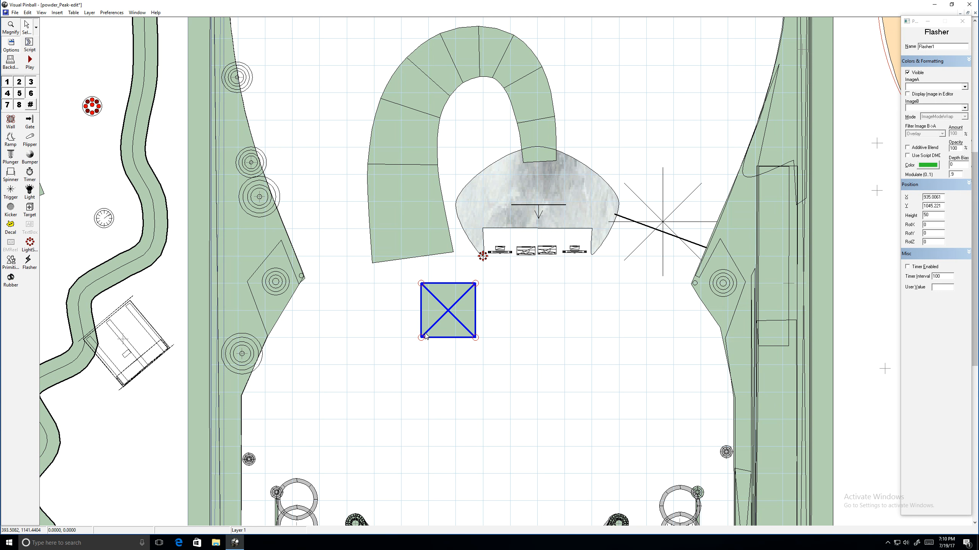
pyautogui.moveTo(425, 336); pyautogui.dragTo(74, 431)
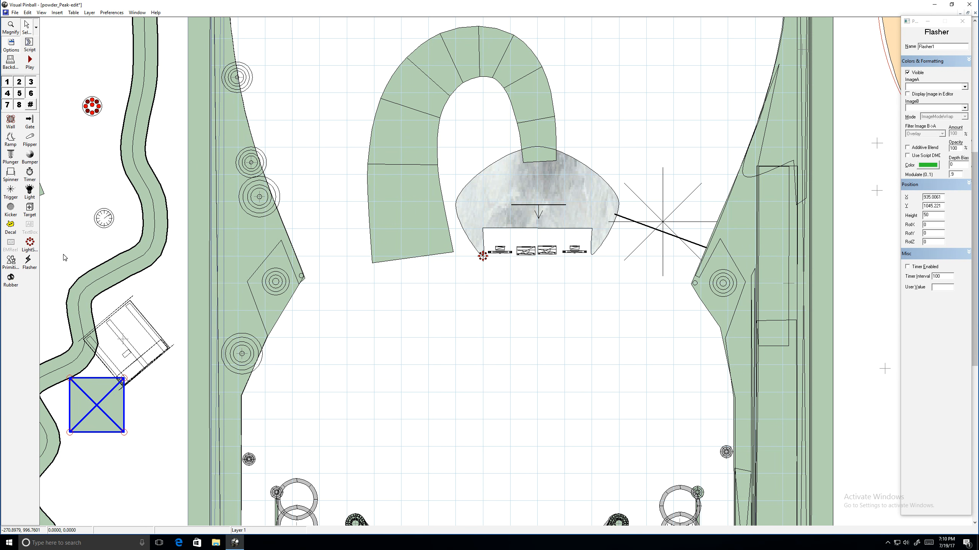
pyautogui.press('Delete')
# Add a rubber ring and position it on the open playfield below the central wall and its targets
pyautogui.click(10, 280)
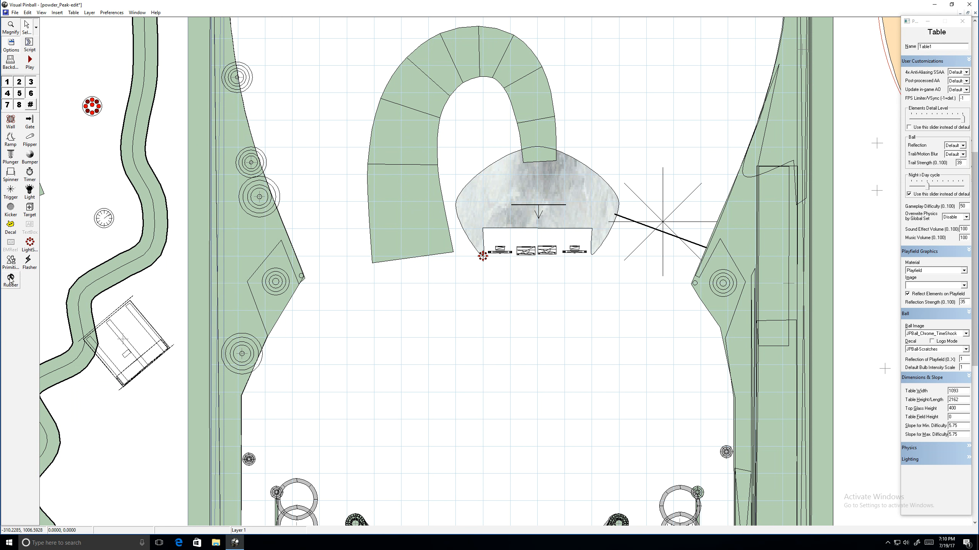
pyautogui.click(435, 285)
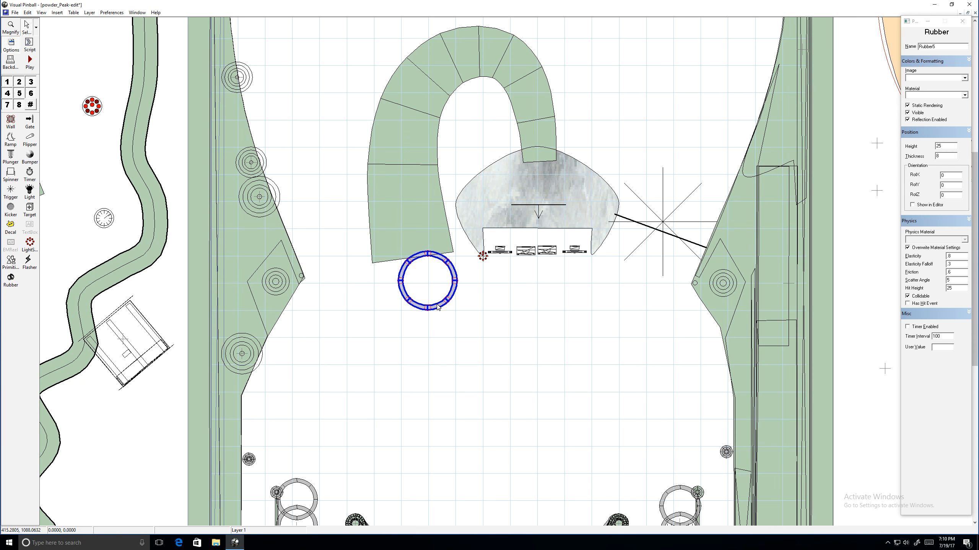
pyautogui.moveTo(457, 279); pyautogui.dragTo(518, 339)
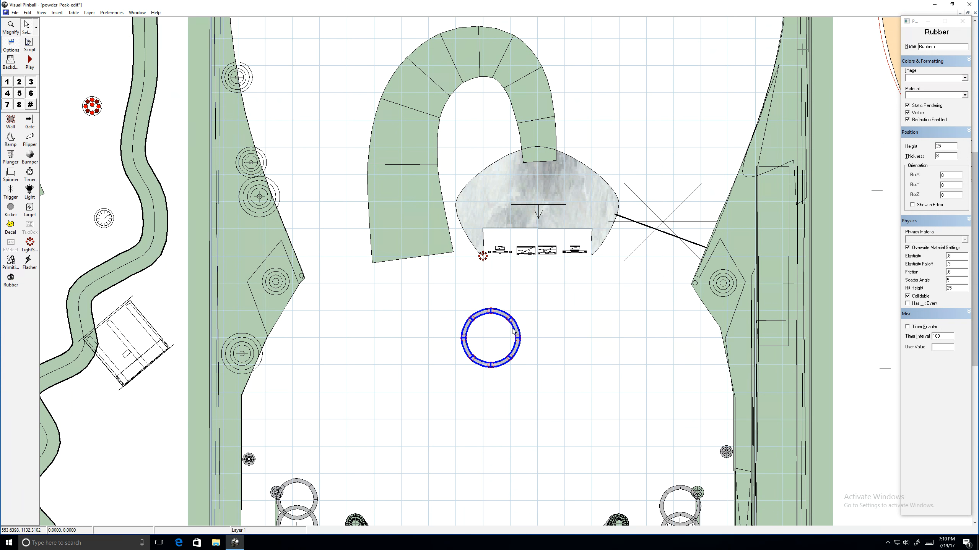
pyautogui.scroll(-5, 481, 340)
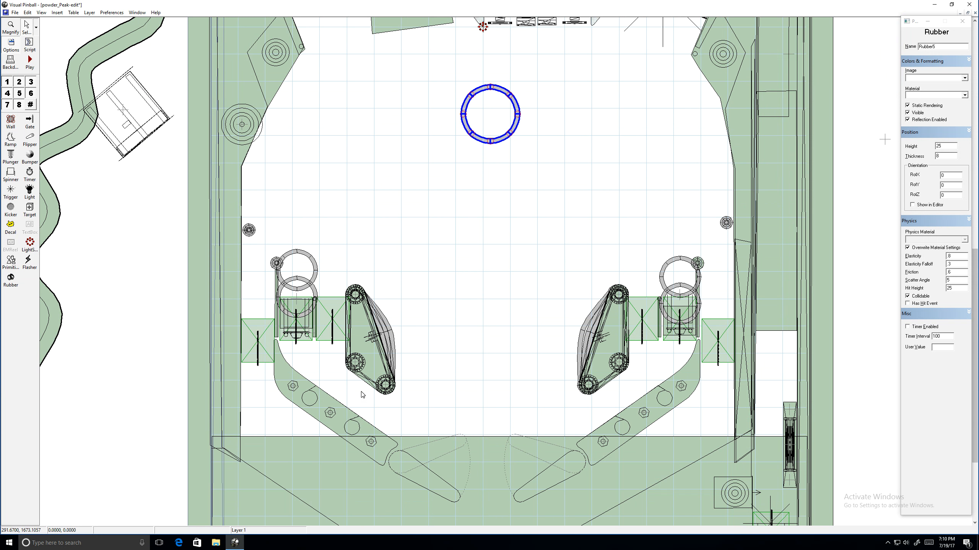
pyautogui.scroll(5, 450, 346)
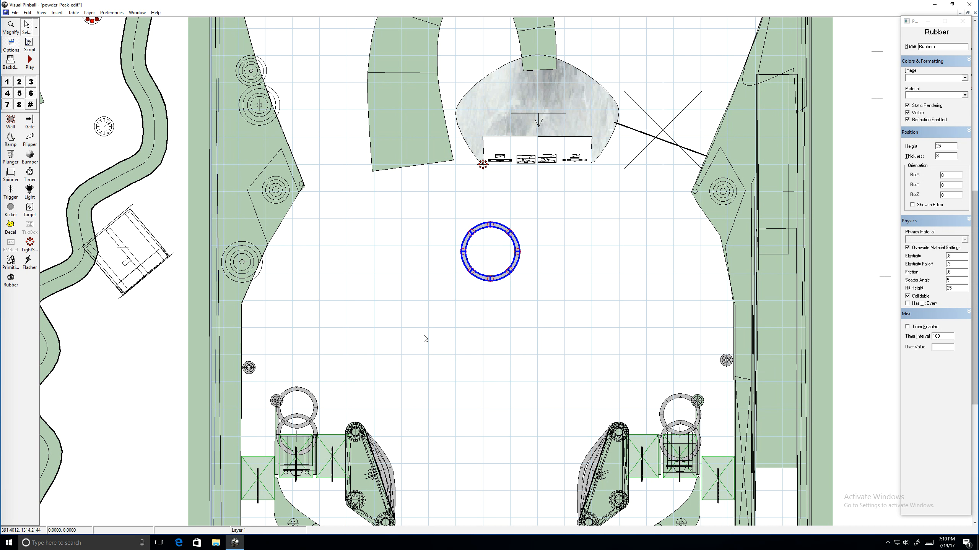
# Play-test the table with the new rubber ring, working both flippers and nudging the ball, then end the test
pyautogui.click(30, 62)
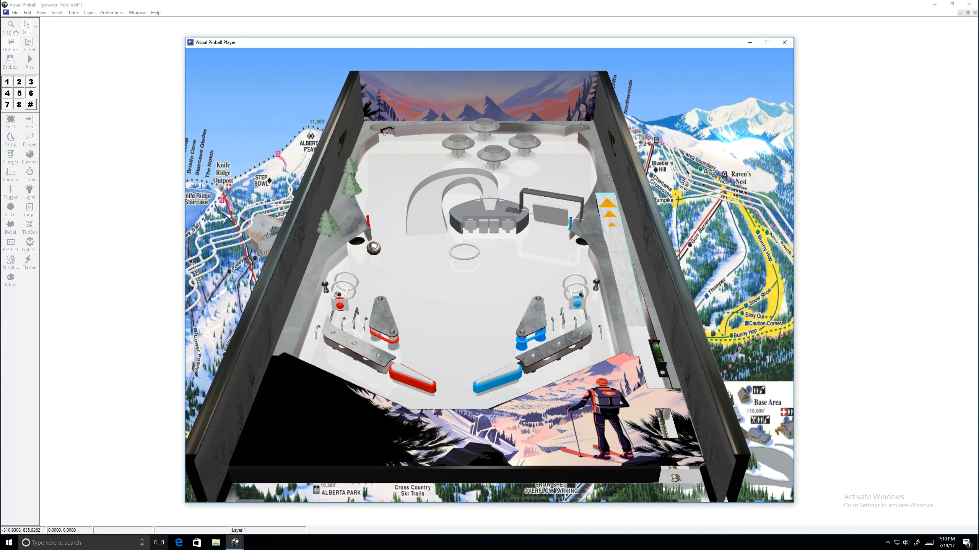
pyautogui.press('Shift_L')
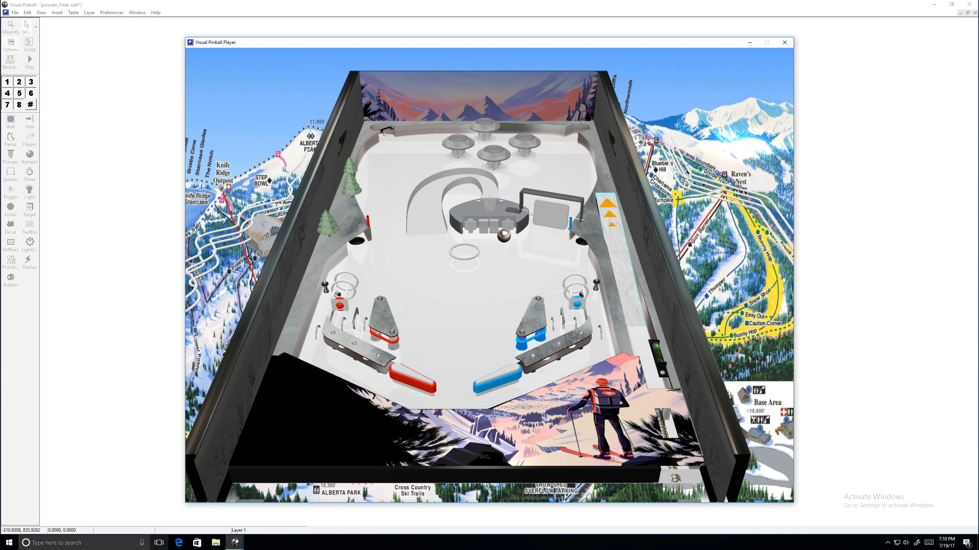
pyautogui.press('Shift_R')
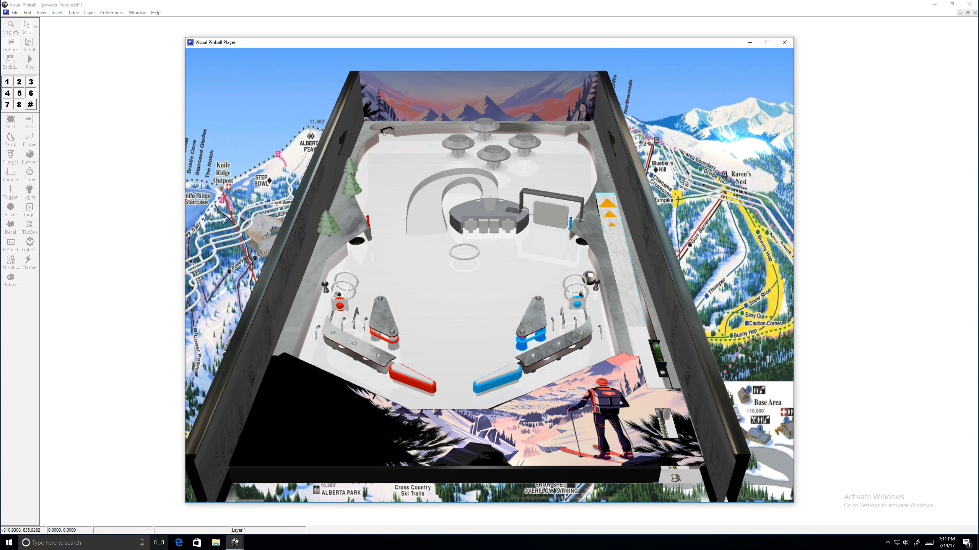
pyautogui.press('Shift_R')
pyautogui.press('Shift_L')
pyautogui.press('Shift_R')
pyautogui.press('Shift_L')
pyautogui.press('Shift_L')
pyautogui.press('Shift_L')
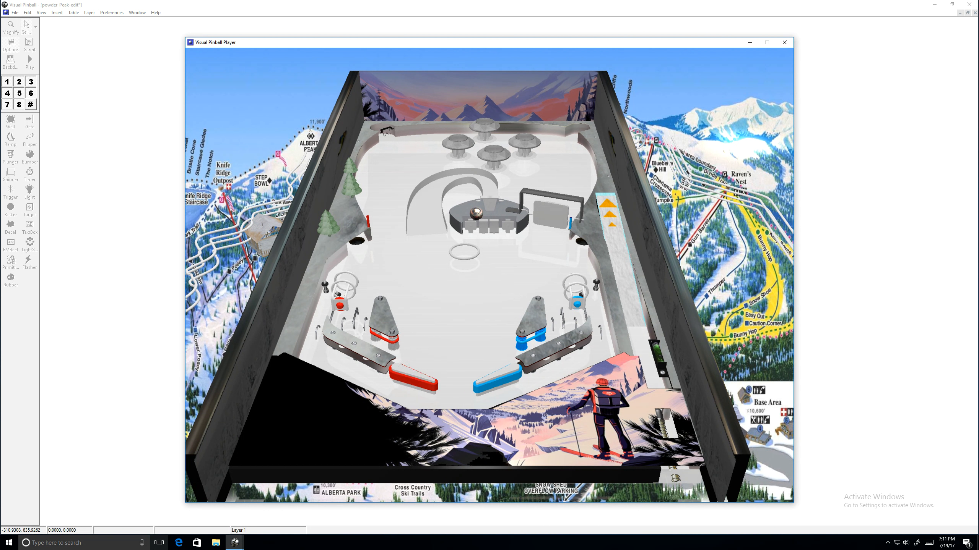
pyautogui.press('space')
pyautogui.press('space')
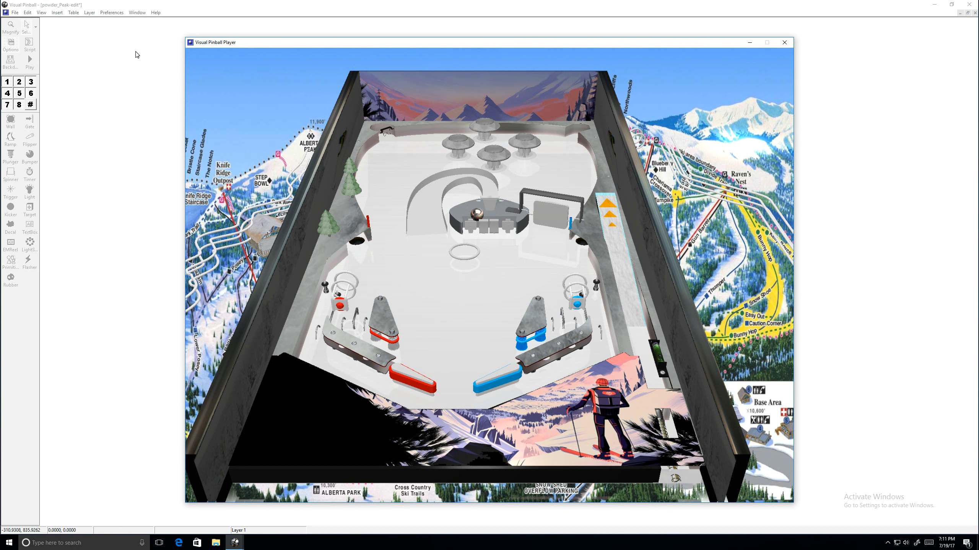
pyautogui.press('Escape')
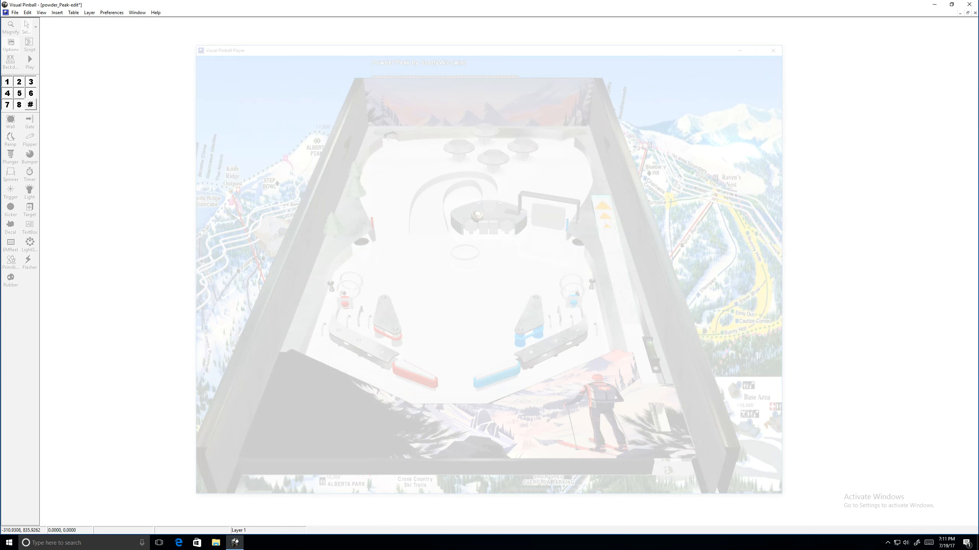